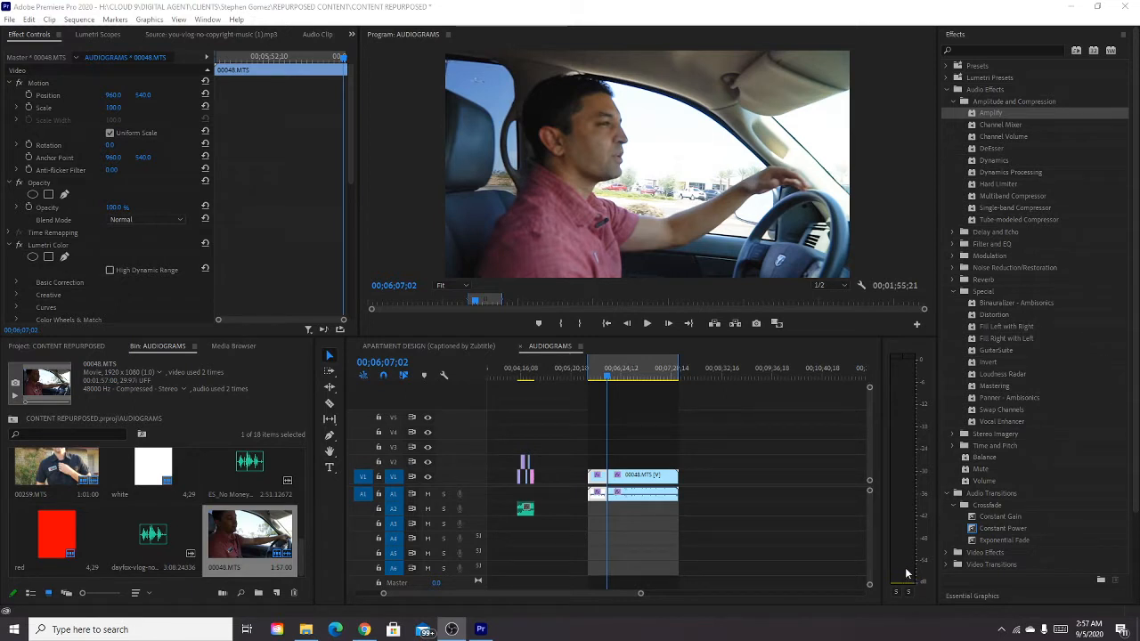
click(605, 377)
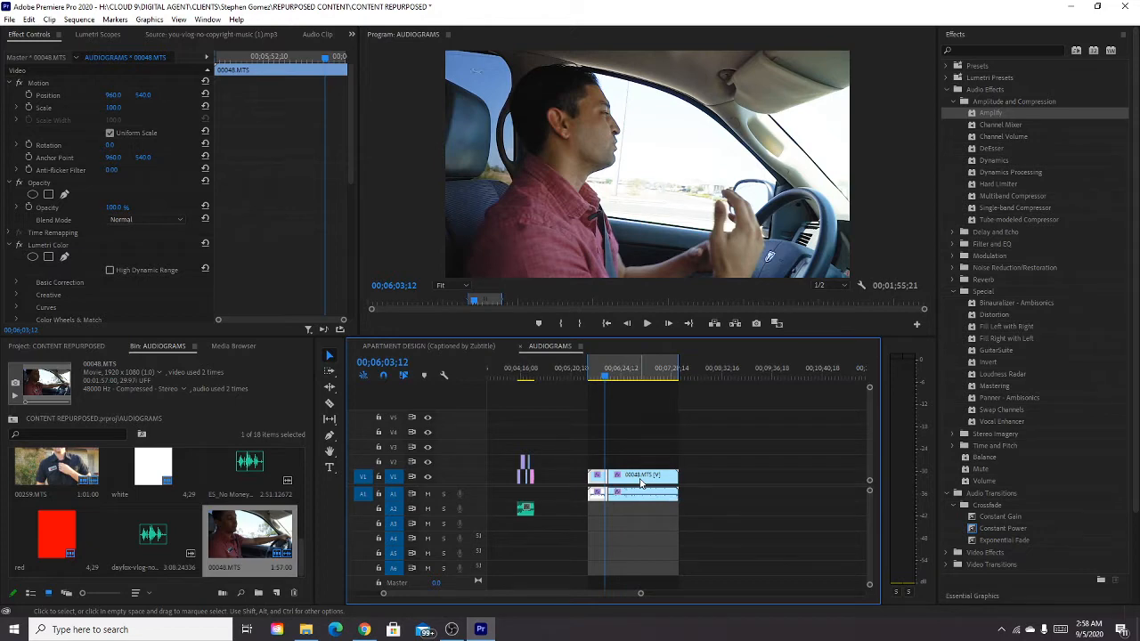
click(613, 381)
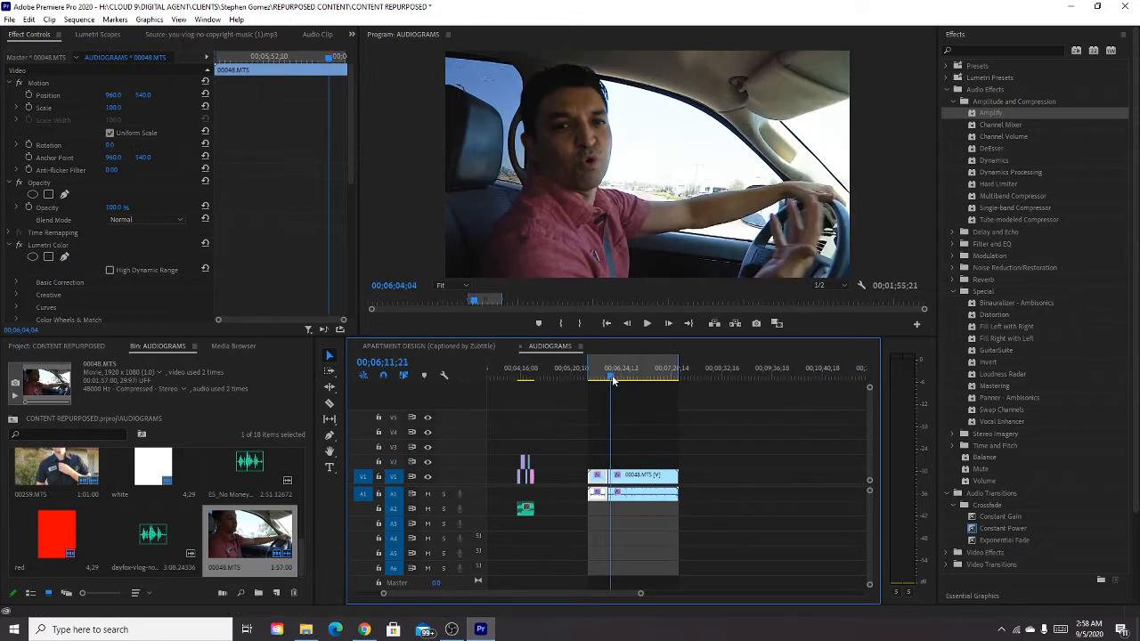
click(618, 380)
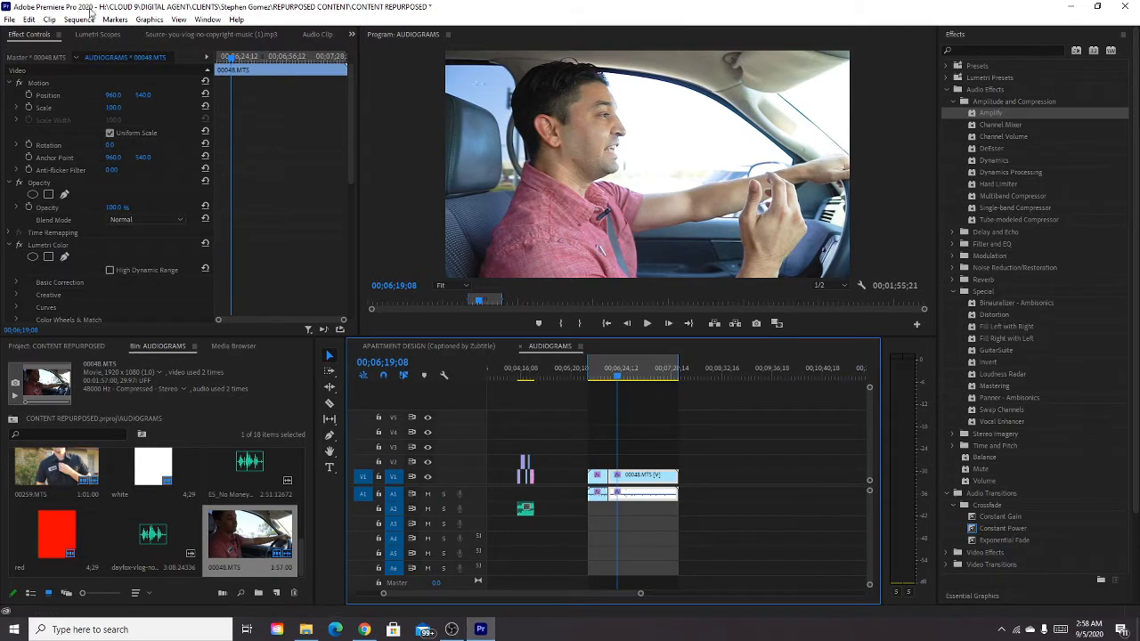
Export the marked section of the AUDIOGRAMS sequence as an H.264 video named "it takes time" in the REPURPOSED CONTENT folder.
click(8, 19)
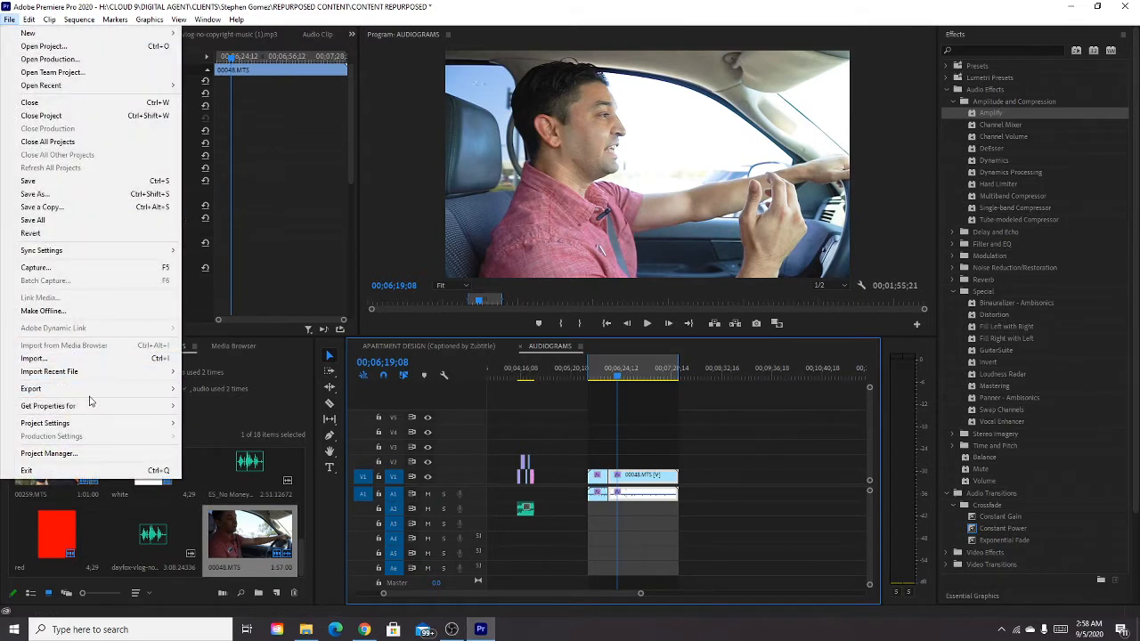
mouse_move(106, 390)
click(233, 389)
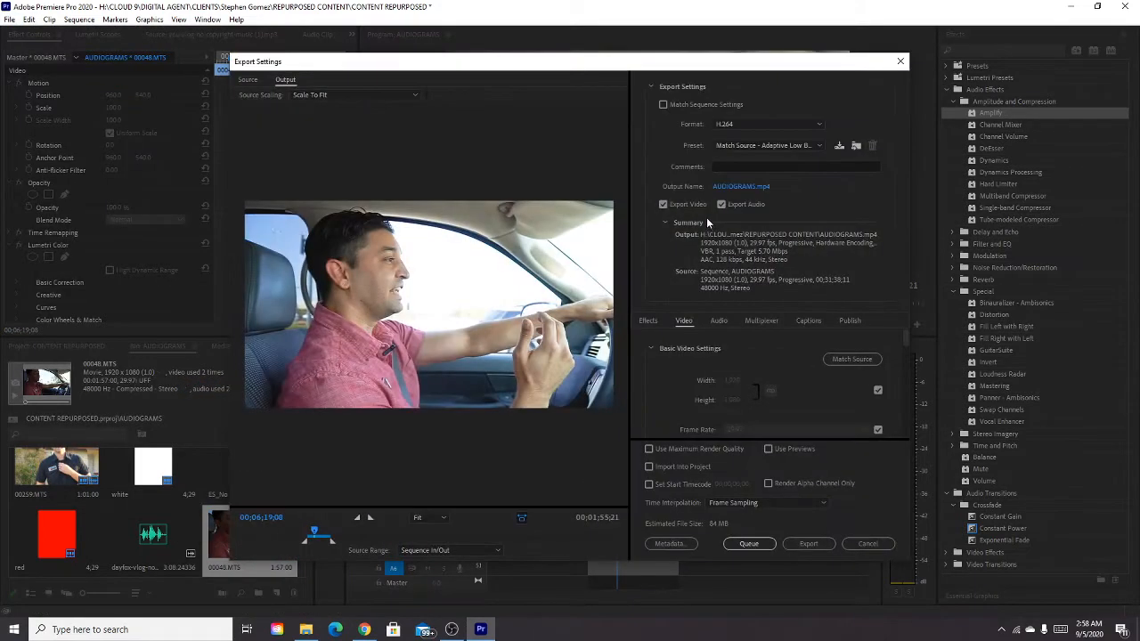
click(758, 186)
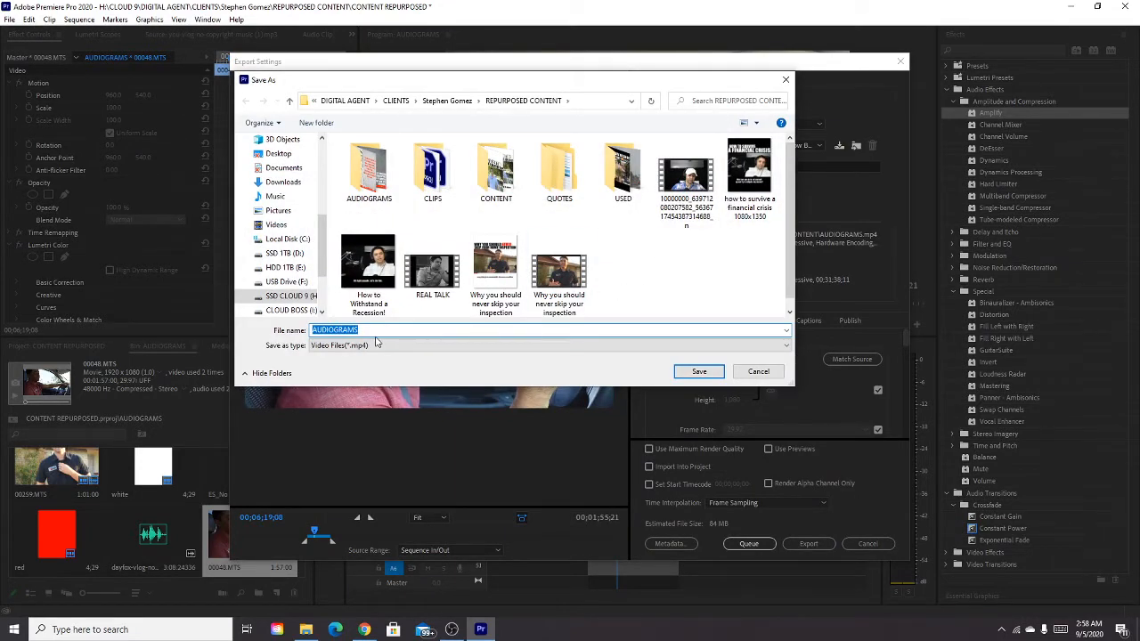
text(it takes some)
key(BackSpace)
key(BackSpace)
key(BackSpace)
key(BackSpace)
text(time)
click(697, 372)
click(808, 544)
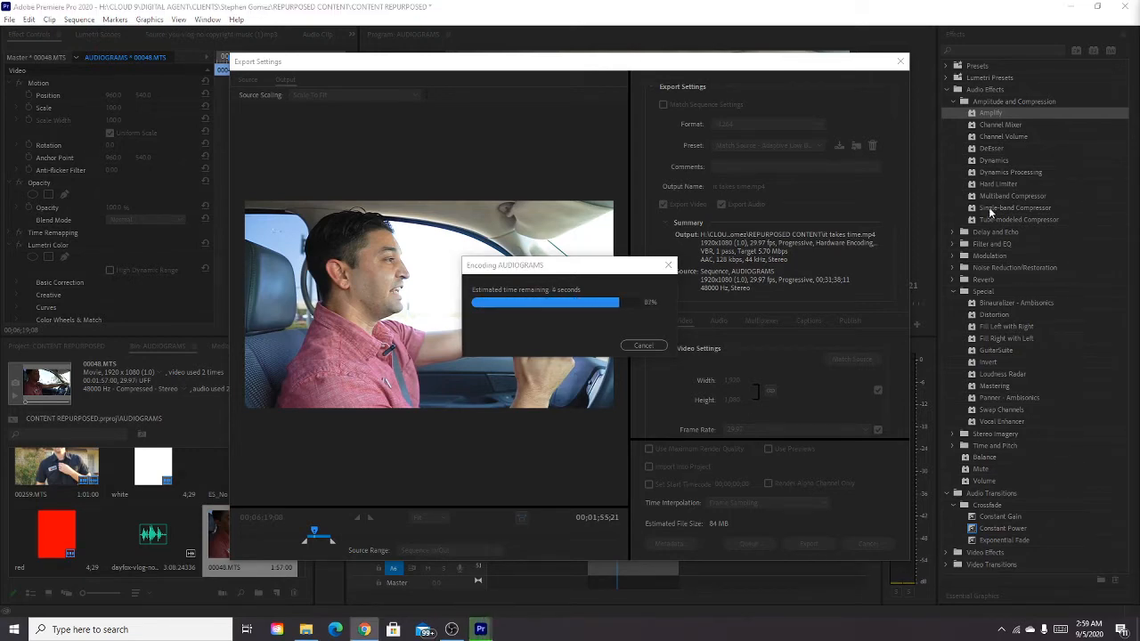
Switch to the Zubtitle website in the browser and upload the exported "it takes time" video as a new video.
drag(1139, 22, 245, 22)
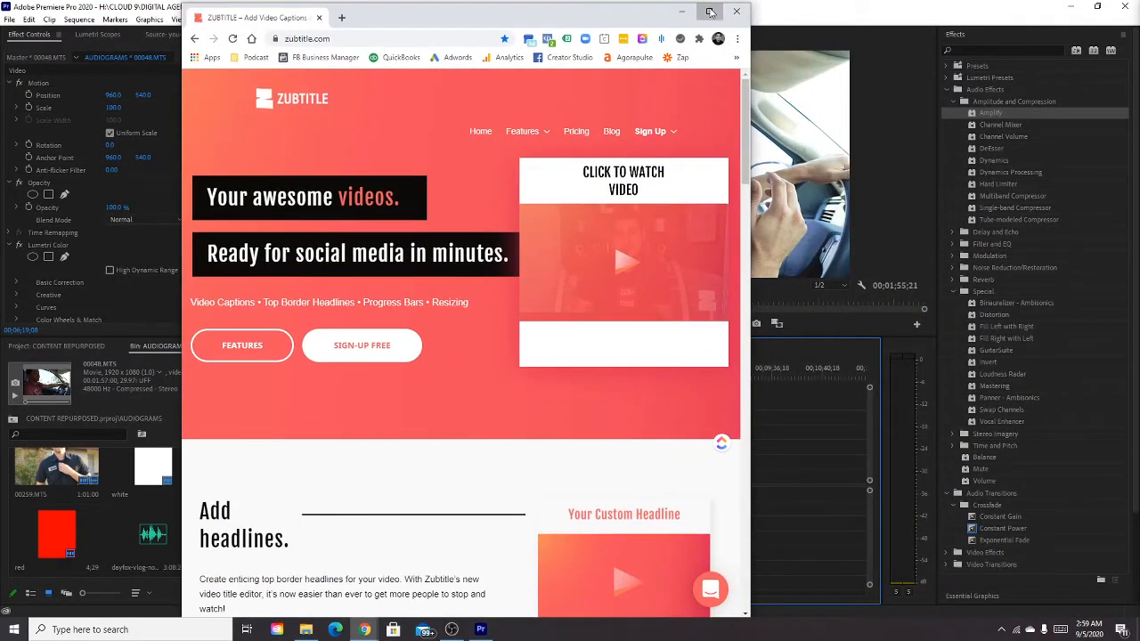
click(709, 11)
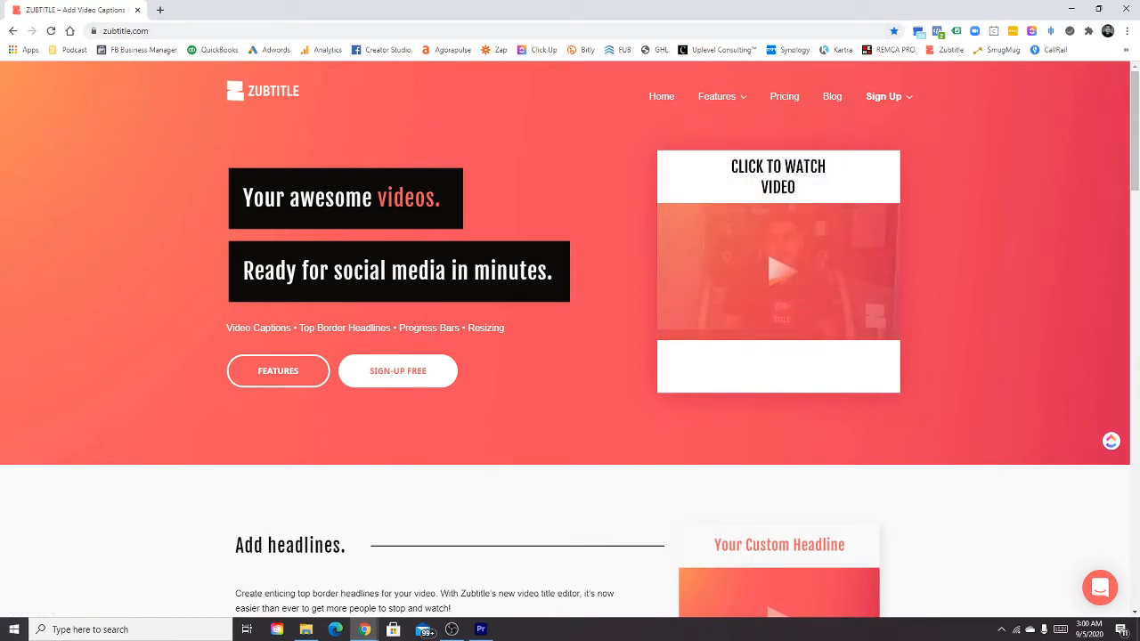
click(779, 272)
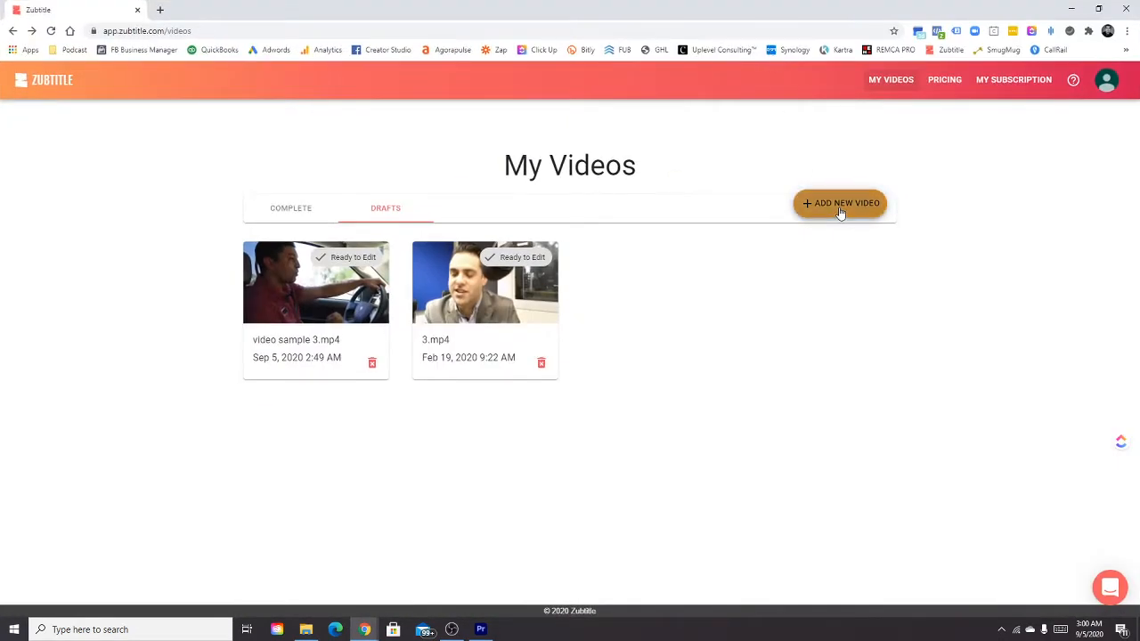
click(842, 210)
click(304, 631)
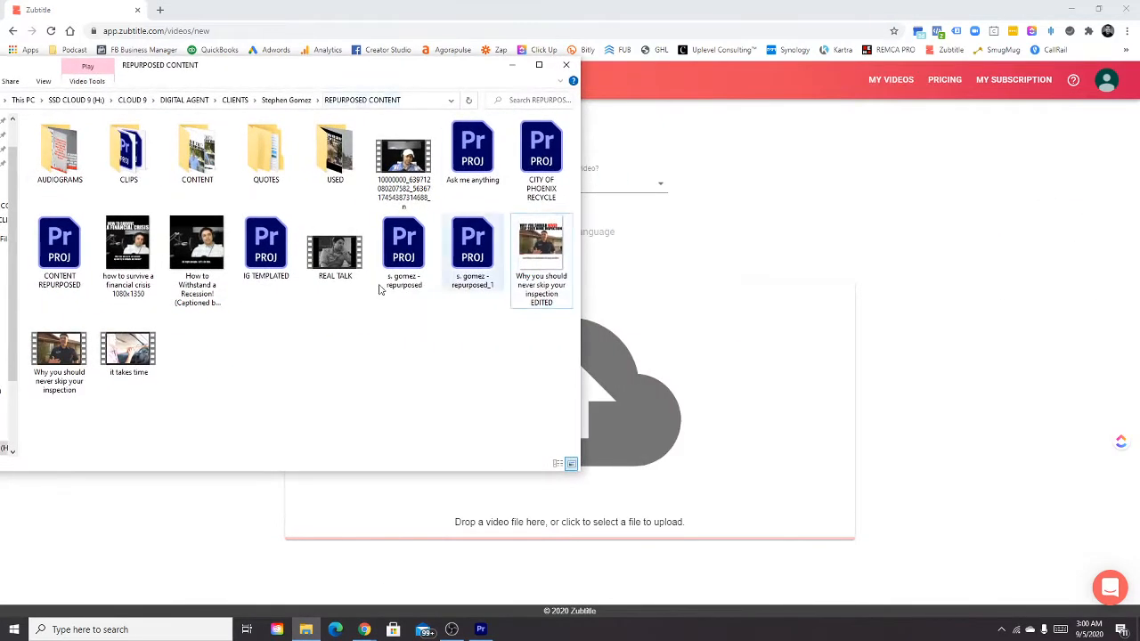
drag(130, 358, 685, 386)
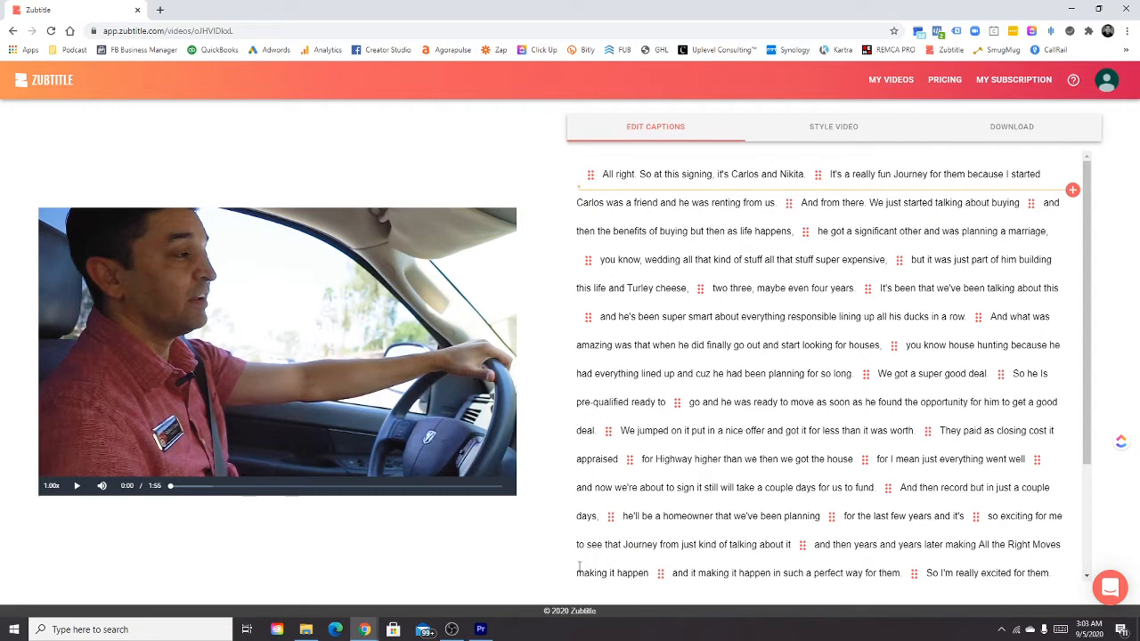
Switch to Premiere Pro, check the frame size in the AUDIOGRAMS sequence settings without changing them, and return to Zubtitle.
click(480, 630)
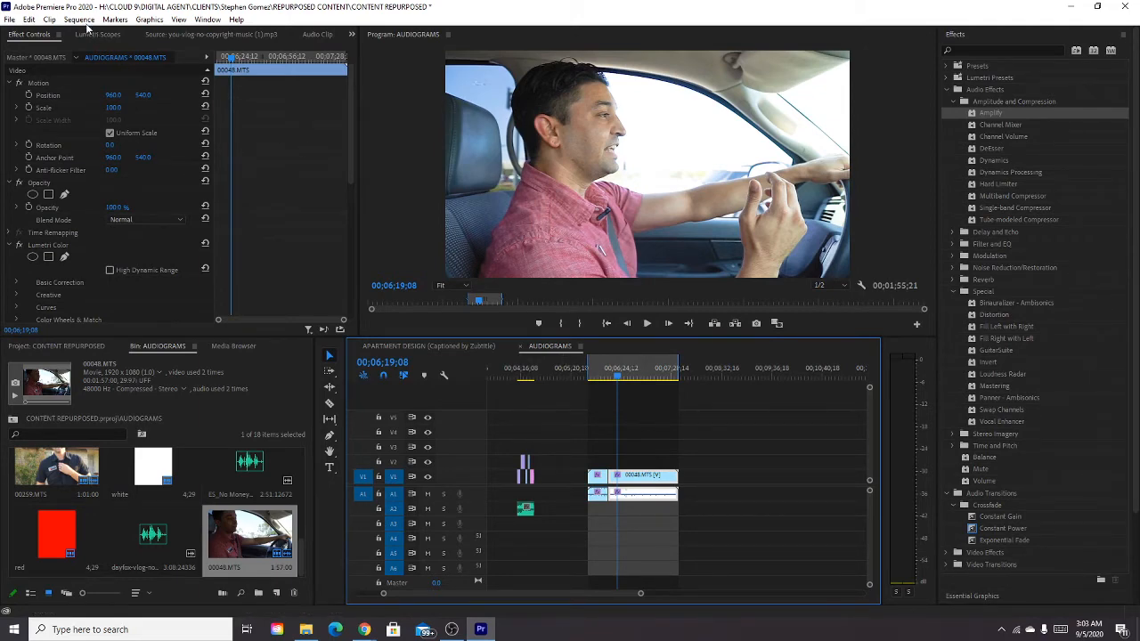
click(82, 20)
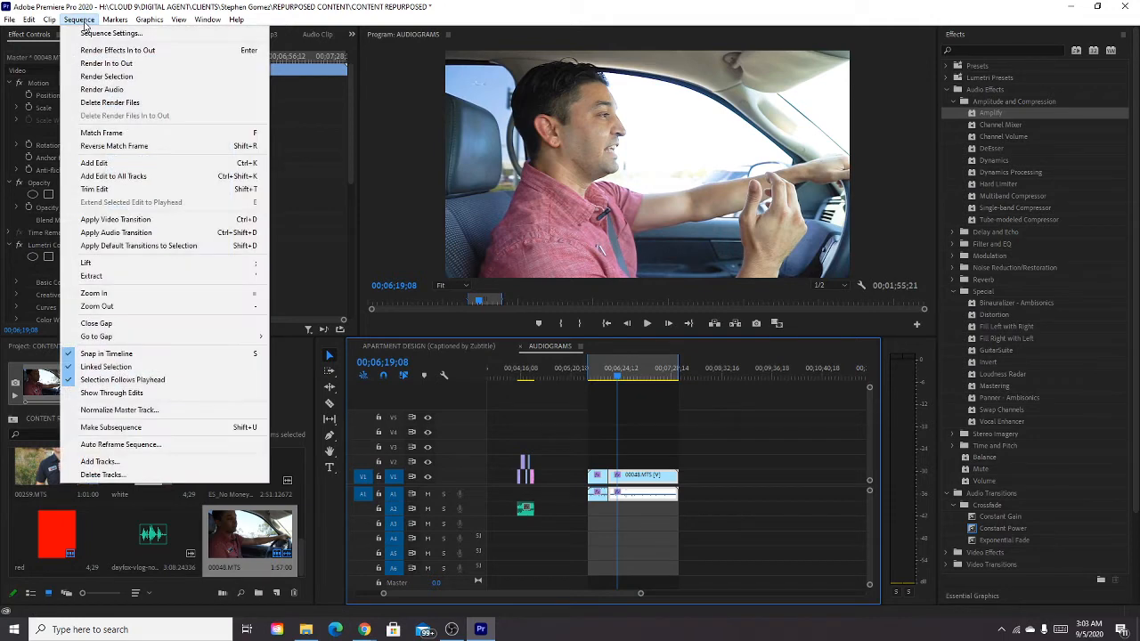
click(159, 40)
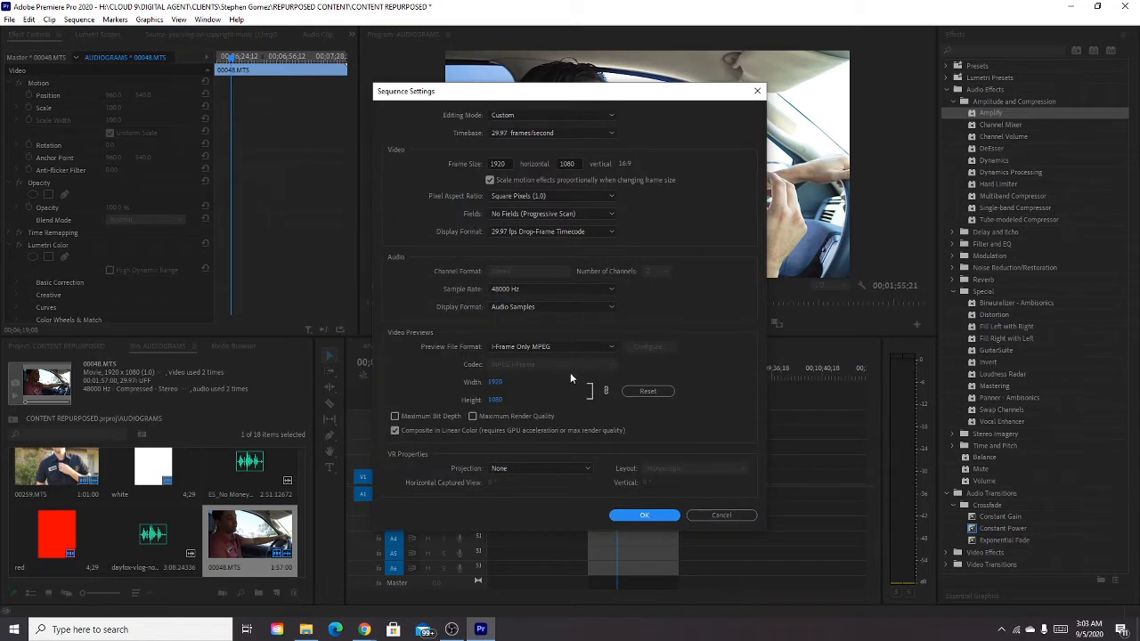
click(735, 510)
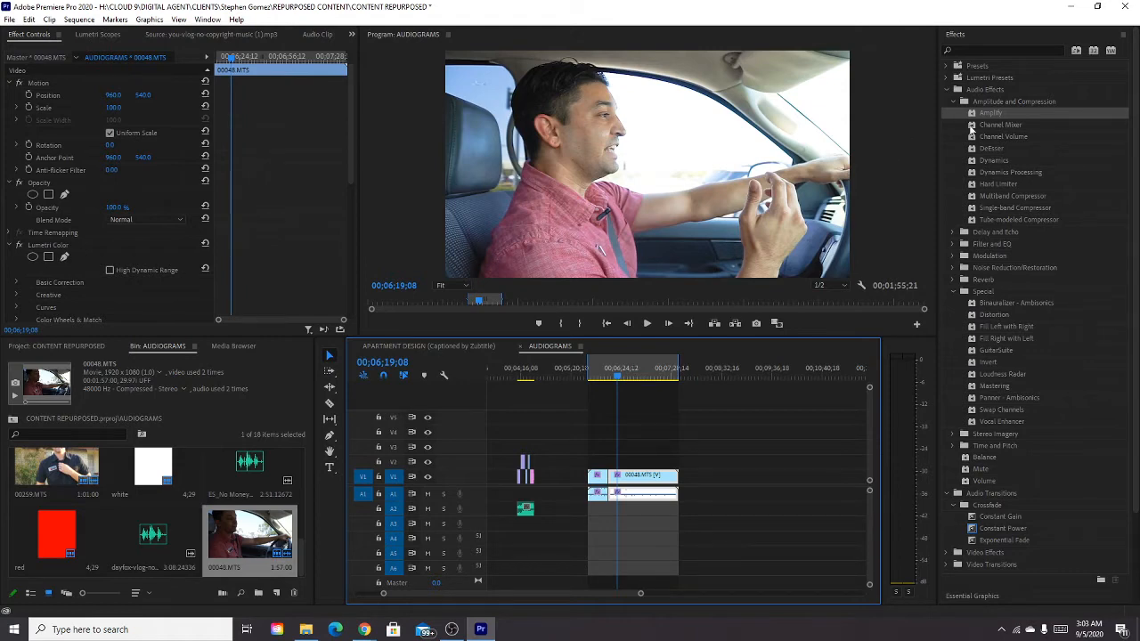
click(1072, 7)
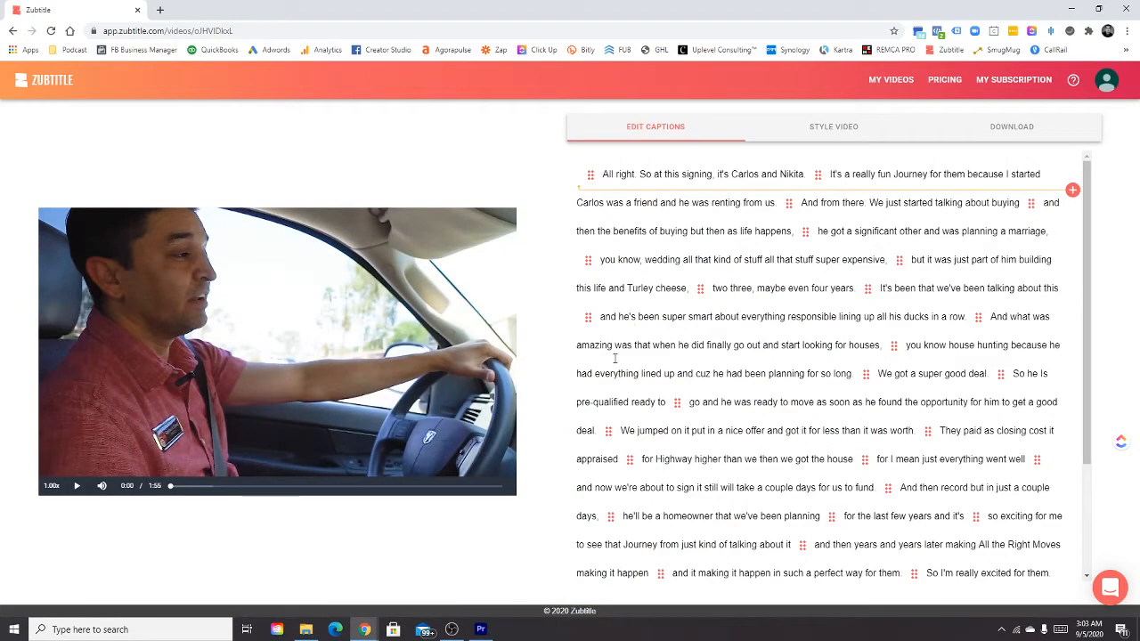
Open the styling options for the uploaded video and show its aspect ratio choices.
click(827, 133)
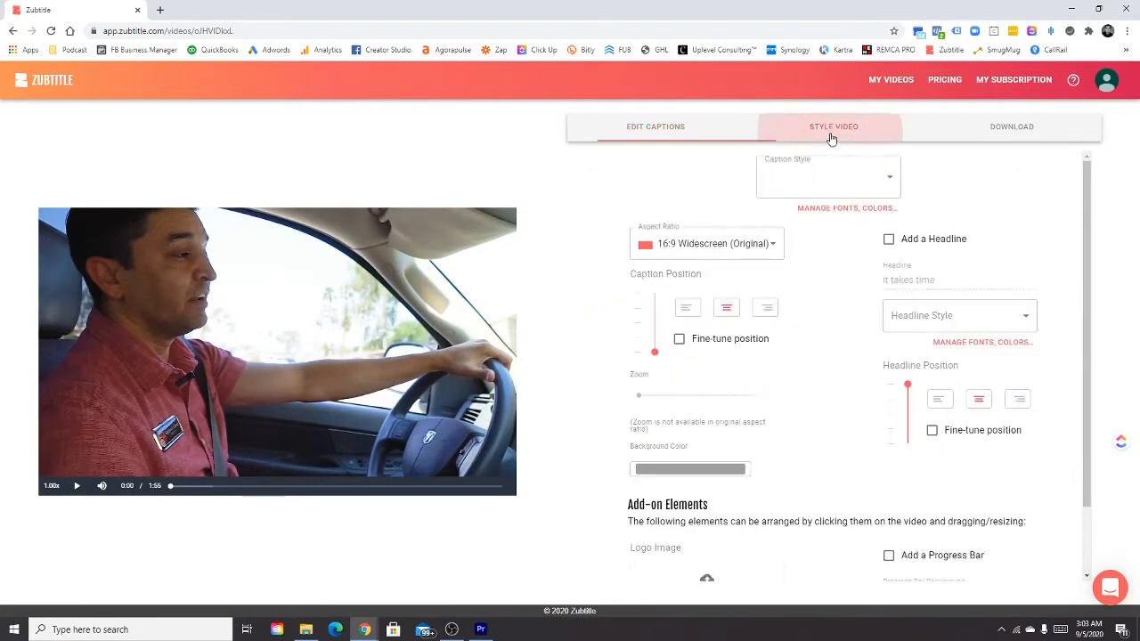
click(659, 135)
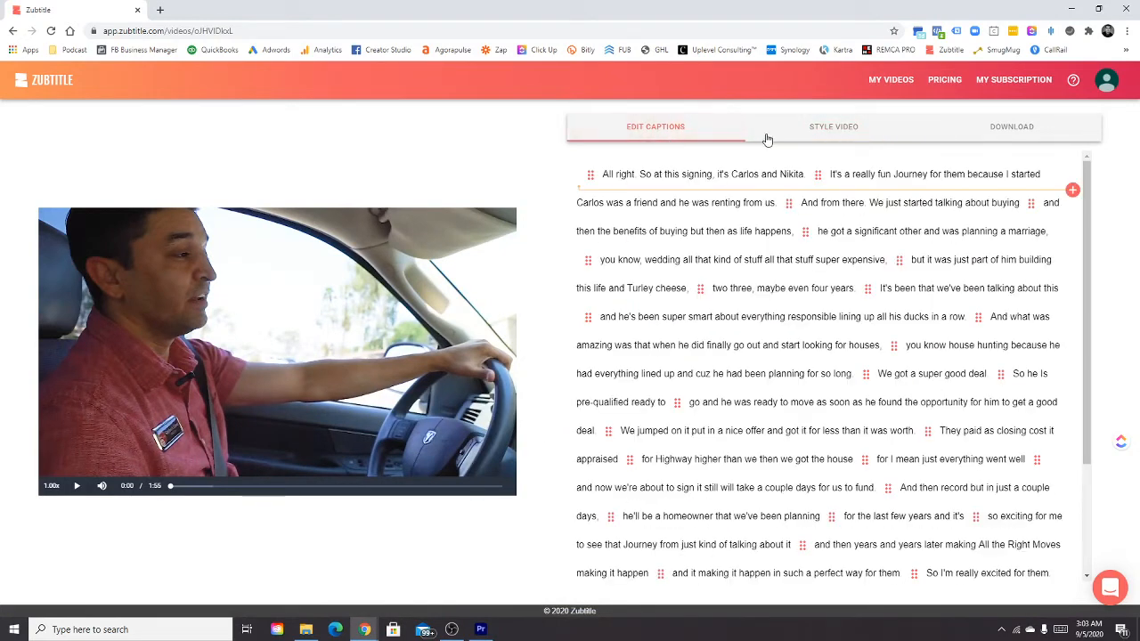
click(815, 130)
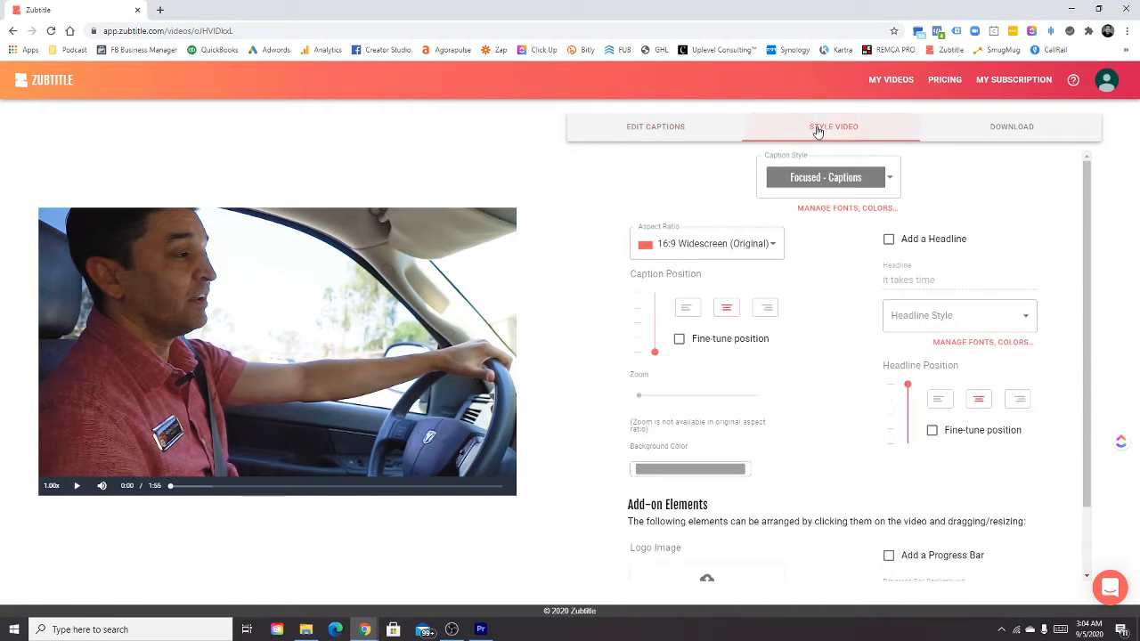
click(718, 246)
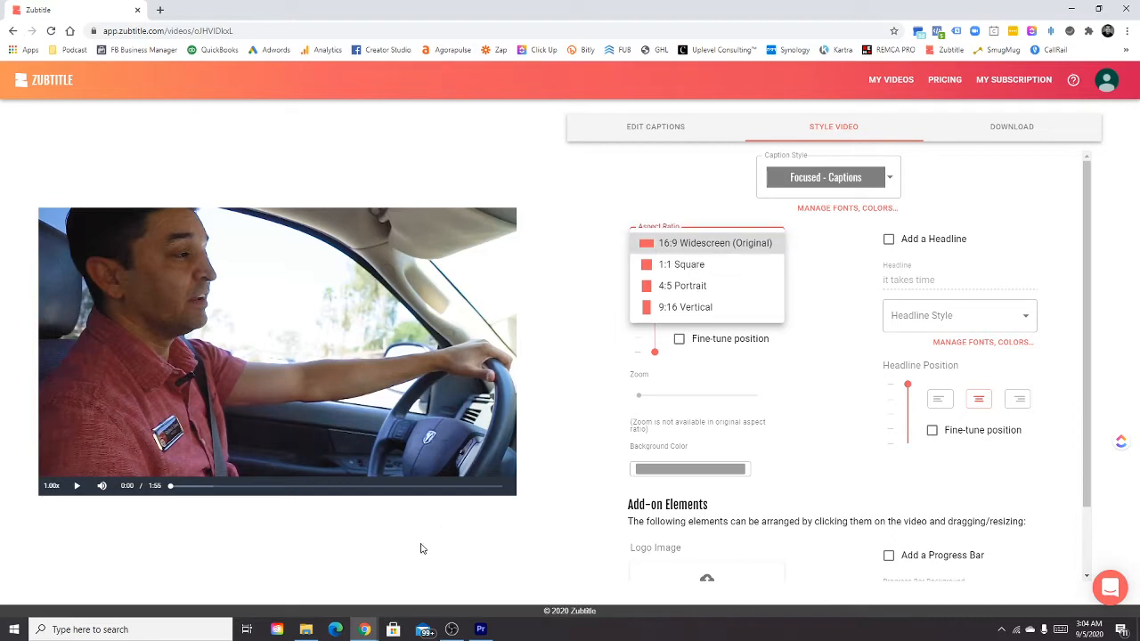
View the finished "Why you should never skip your inspection EDITED" video from the project folder as a layout reference, and close it.
click(305, 630)
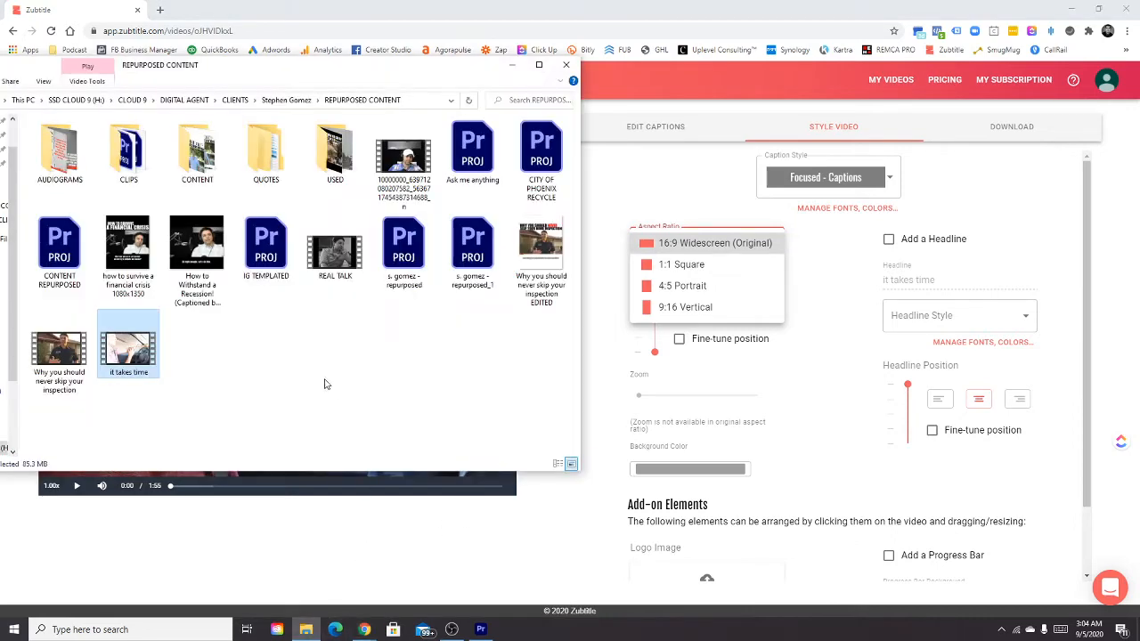
double_click(538, 258)
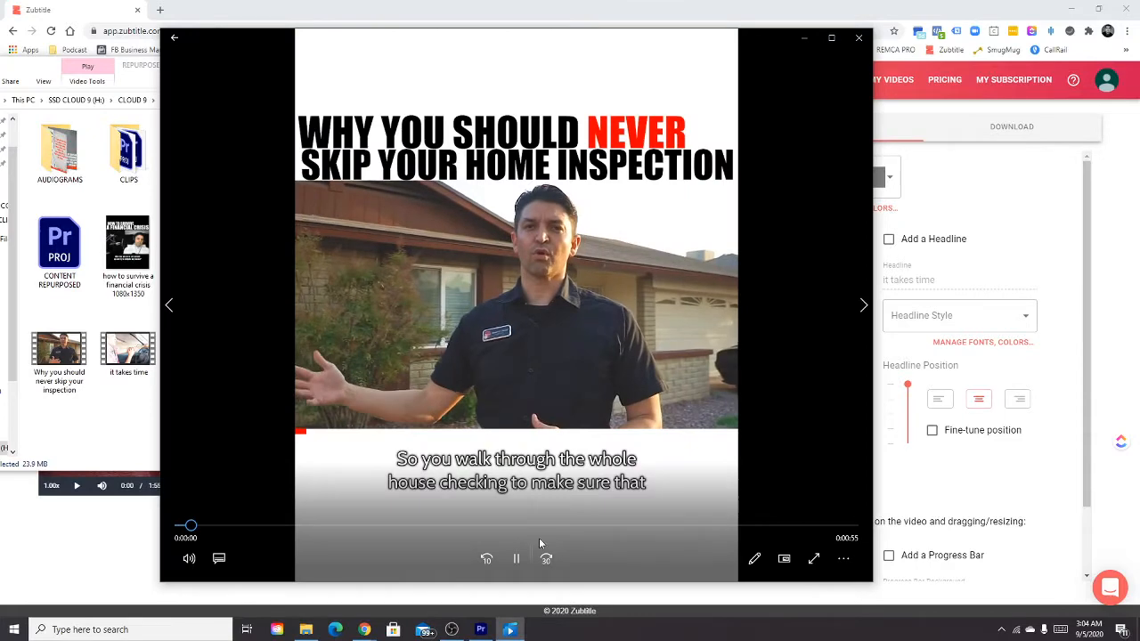
click(516, 558)
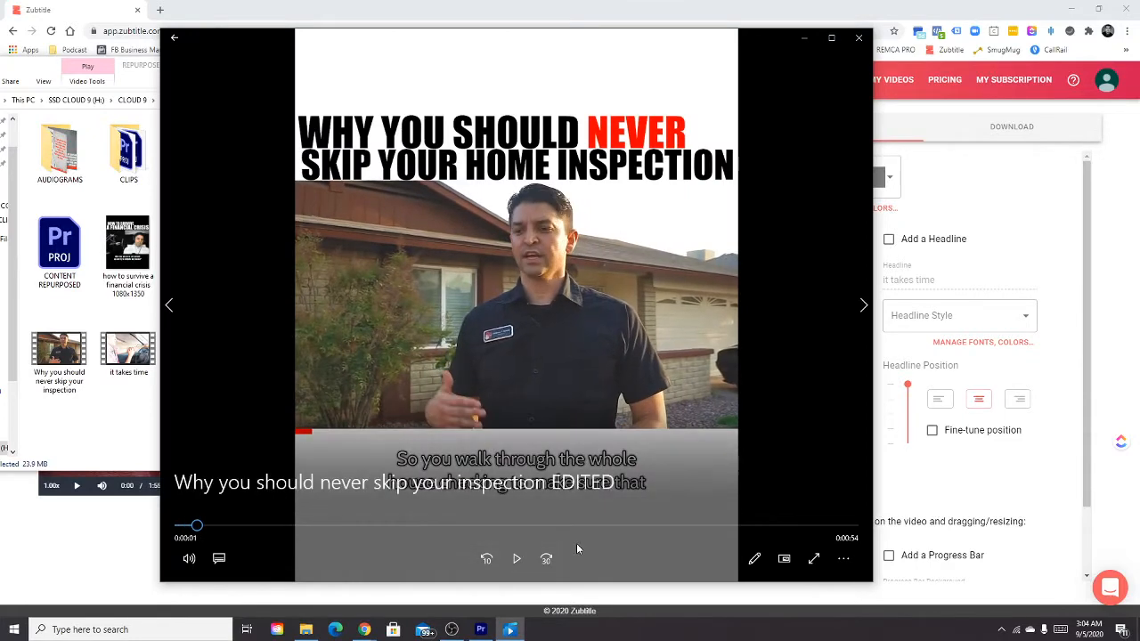
click(859, 37)
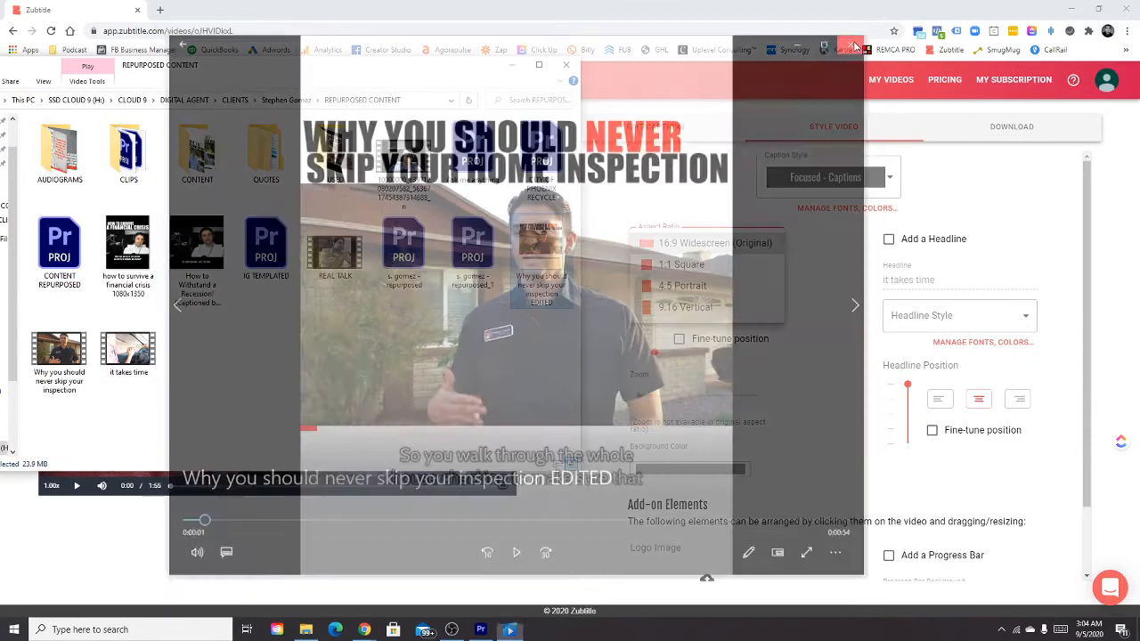
click(674, 189)
Set the video's aspect ratio to 1:1 Square.
click(688, 244)
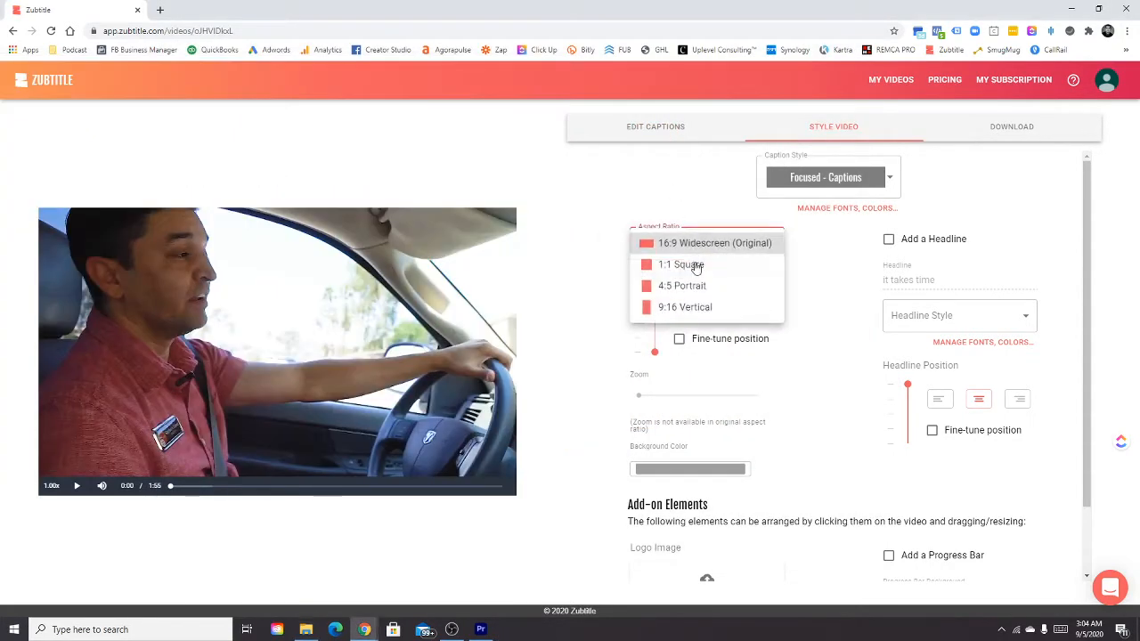
click(687, 267)
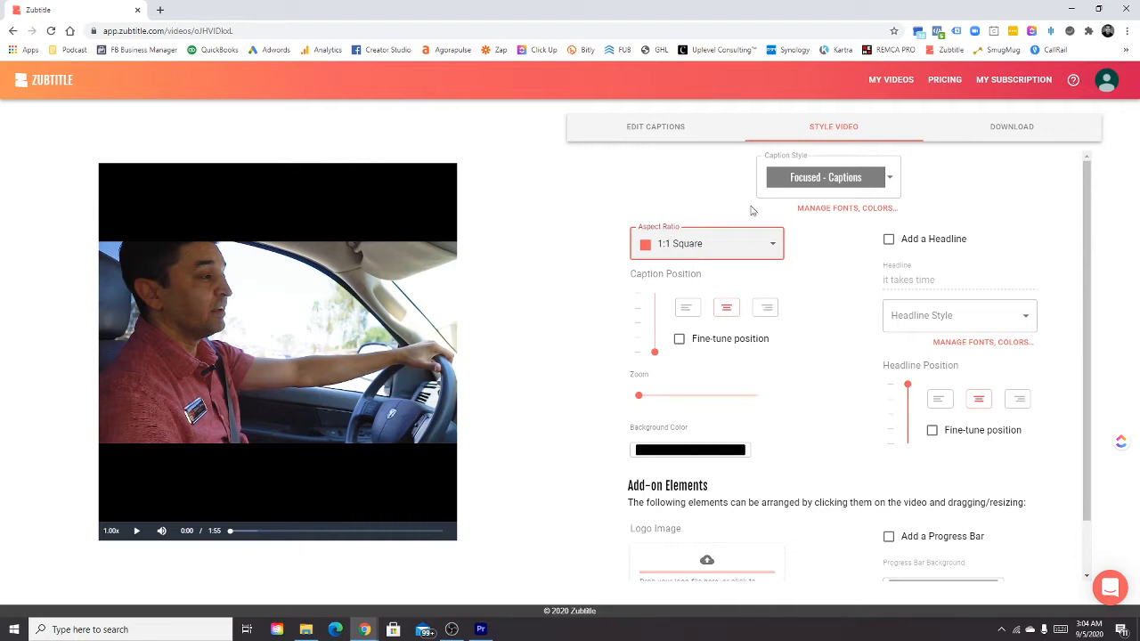
click(691, 252)
click(717, 334)
Set the background color around the square video to white (FFFFFF).
click(733, 452)
click(734, 429)
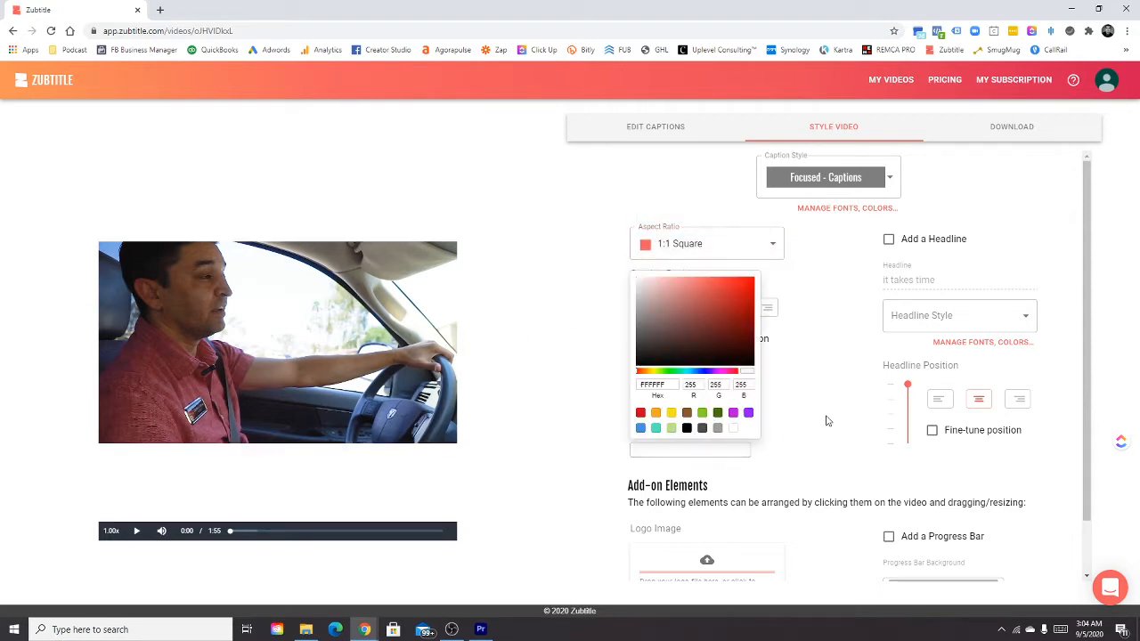
click(848, 282)
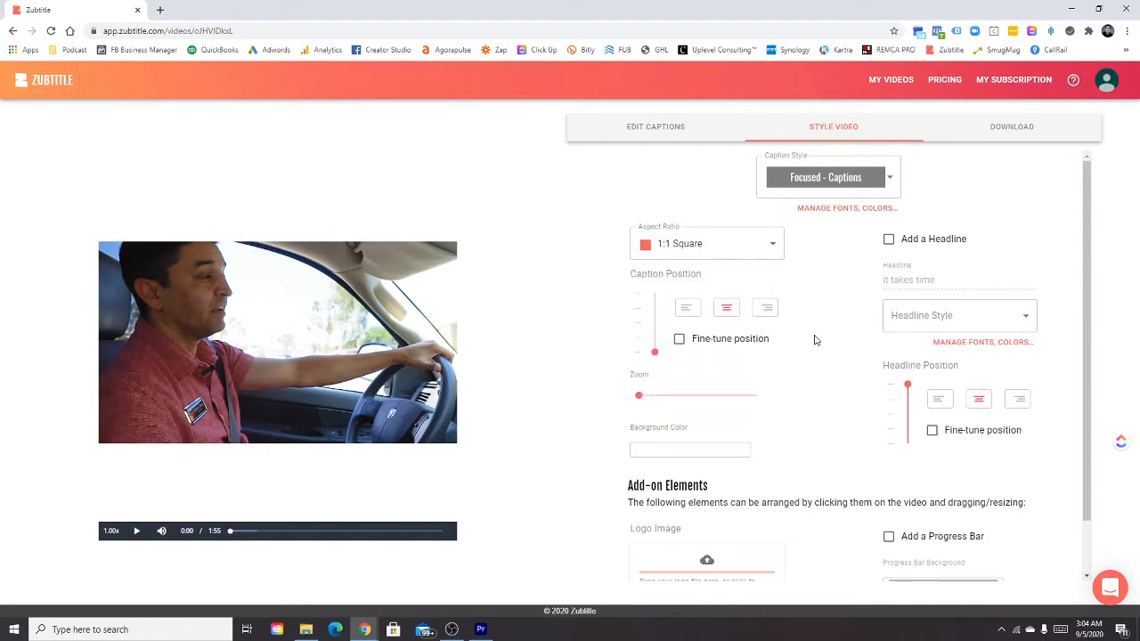
Change the caption style to Custom Style #5.
click(824, 178)
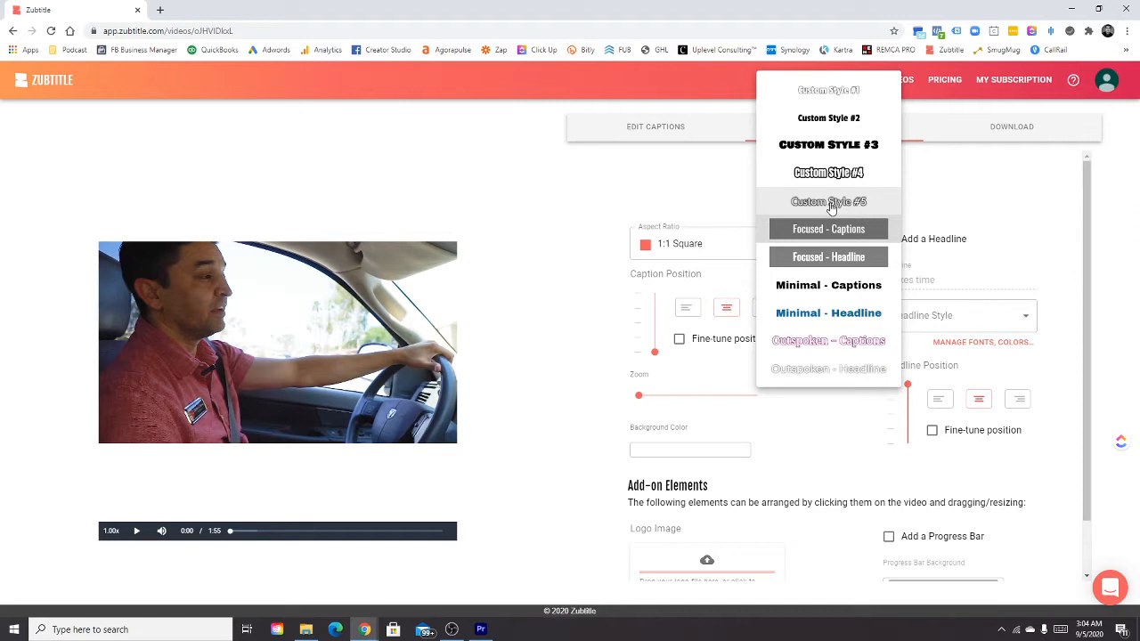
click(830, 203)
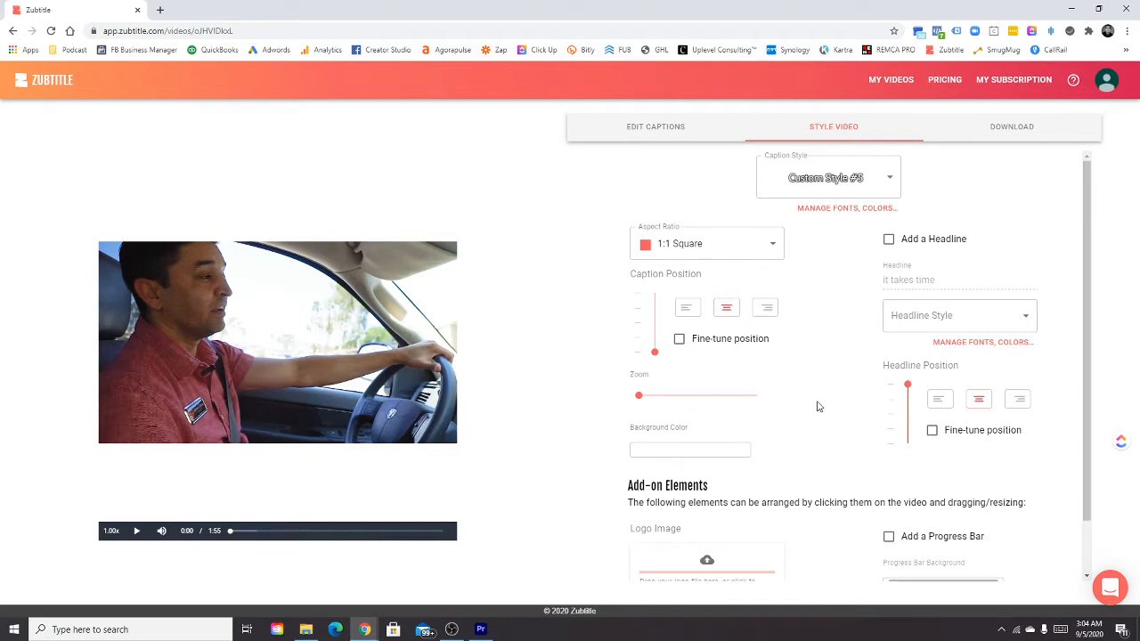
scroll(820, 407, down, 1)
scroll(821, 407, up, 1)
Play the styled video to preview its captions and enable fine-tuning of the caption position.
click(667, 141)
click(810, 134)
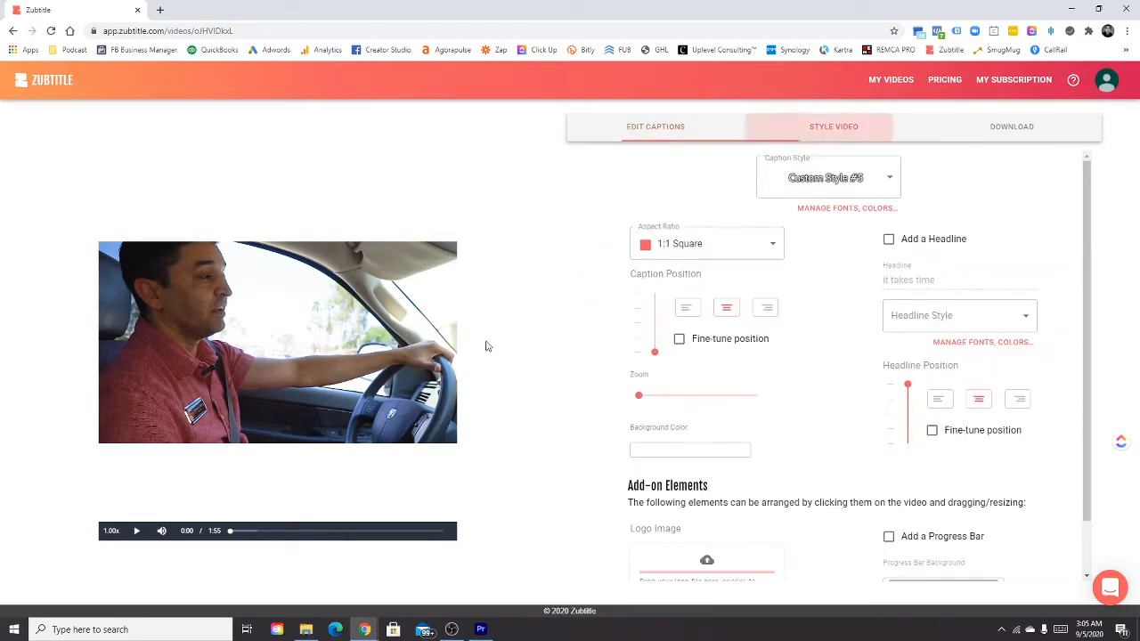
click(138, 533)
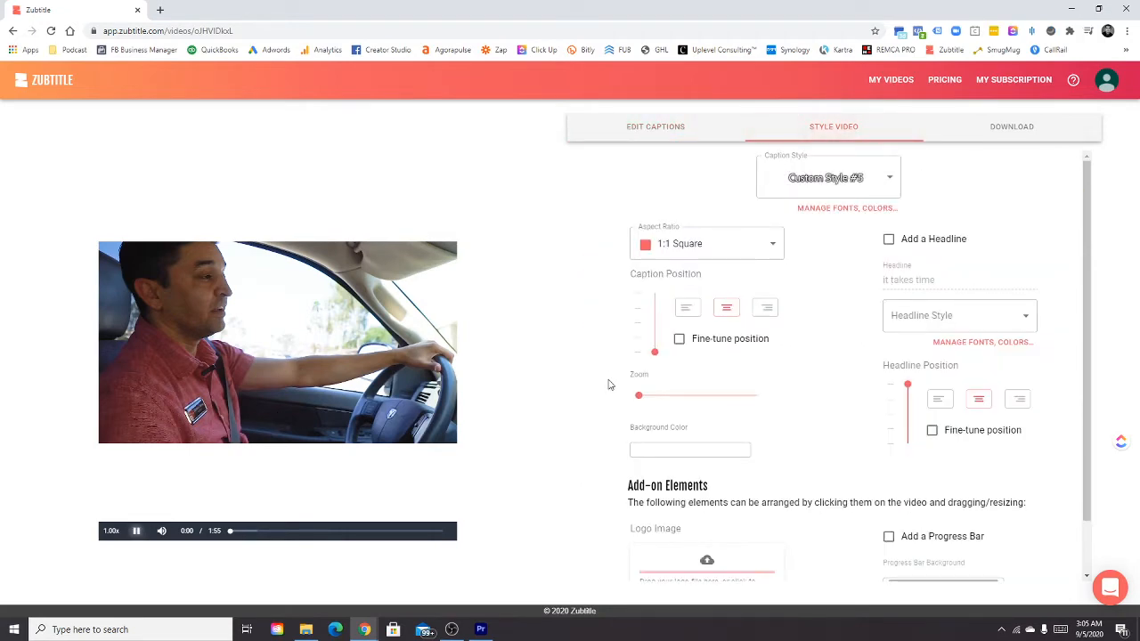
click(679, 339)
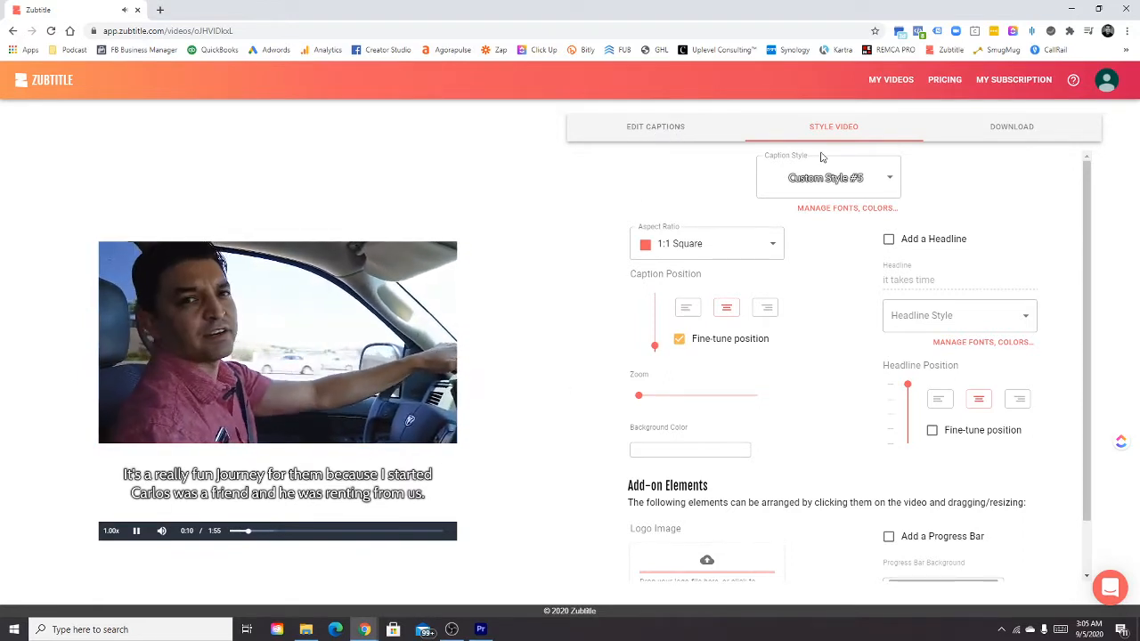
Preview the video in the 16:9 Widescreen (Original) aspect ratio and return it to 1:1 Square.
click(718, 260)
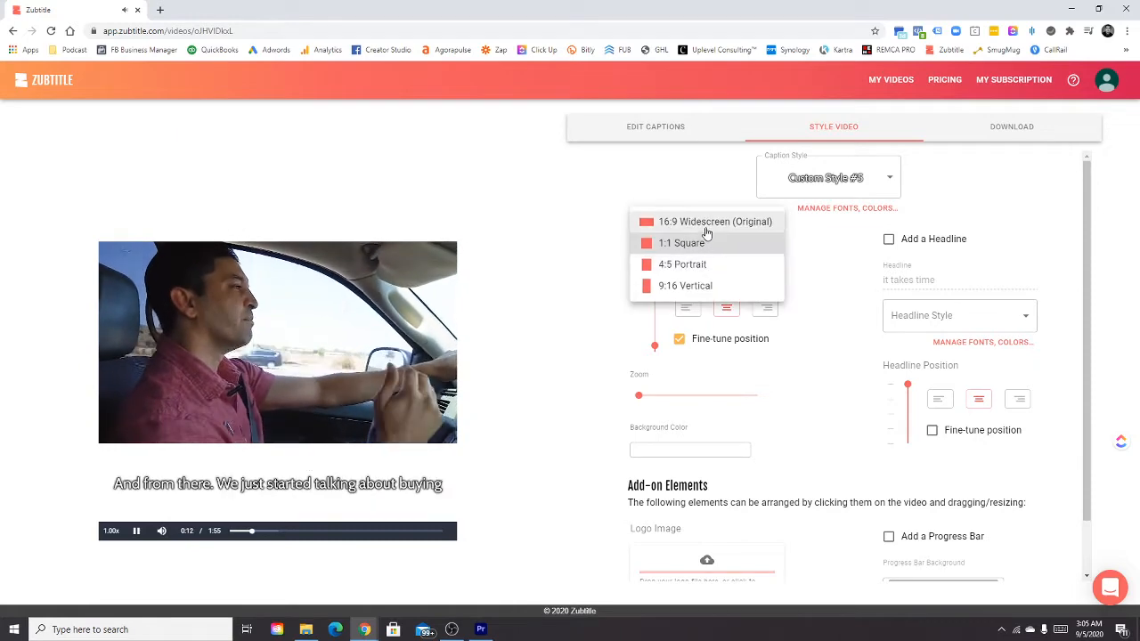
click(706, 228)
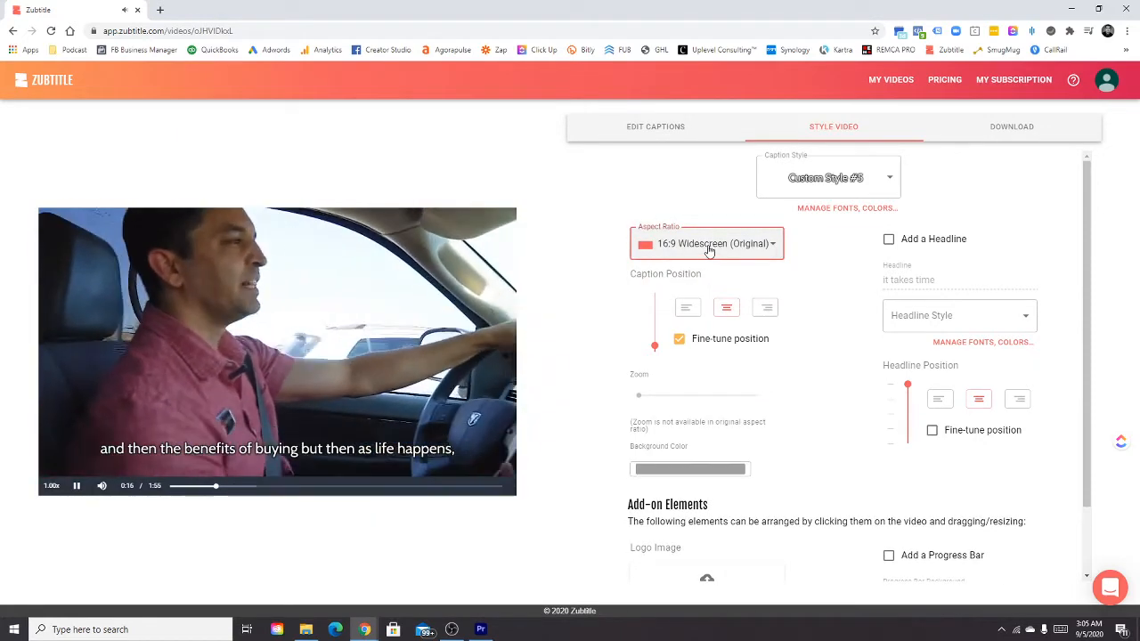
click(710, 252)
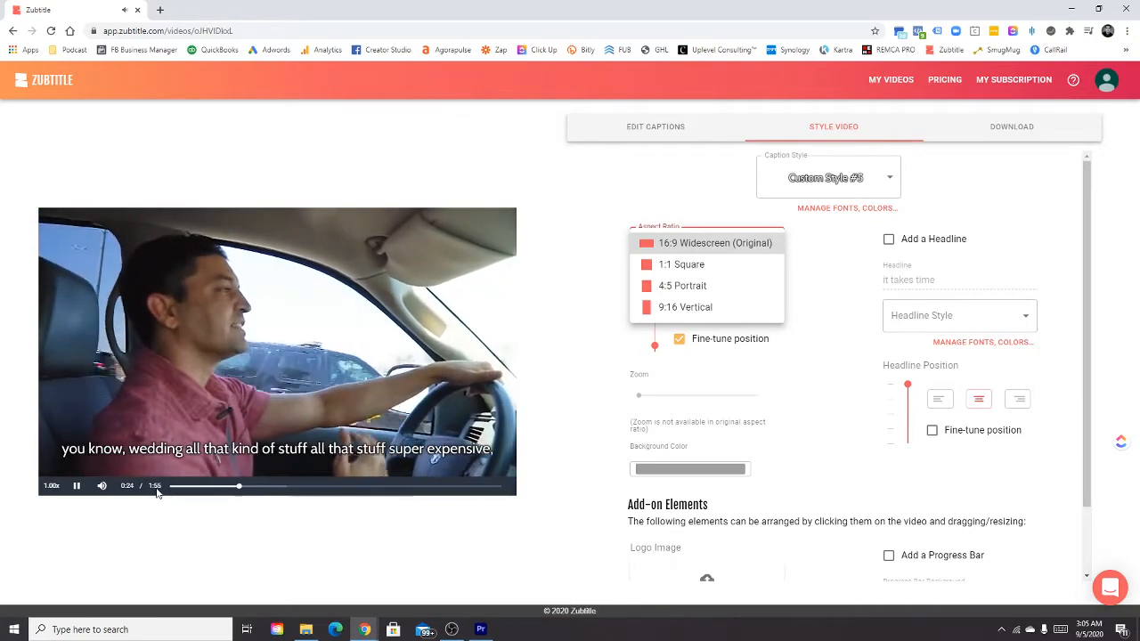
click(677, 264)
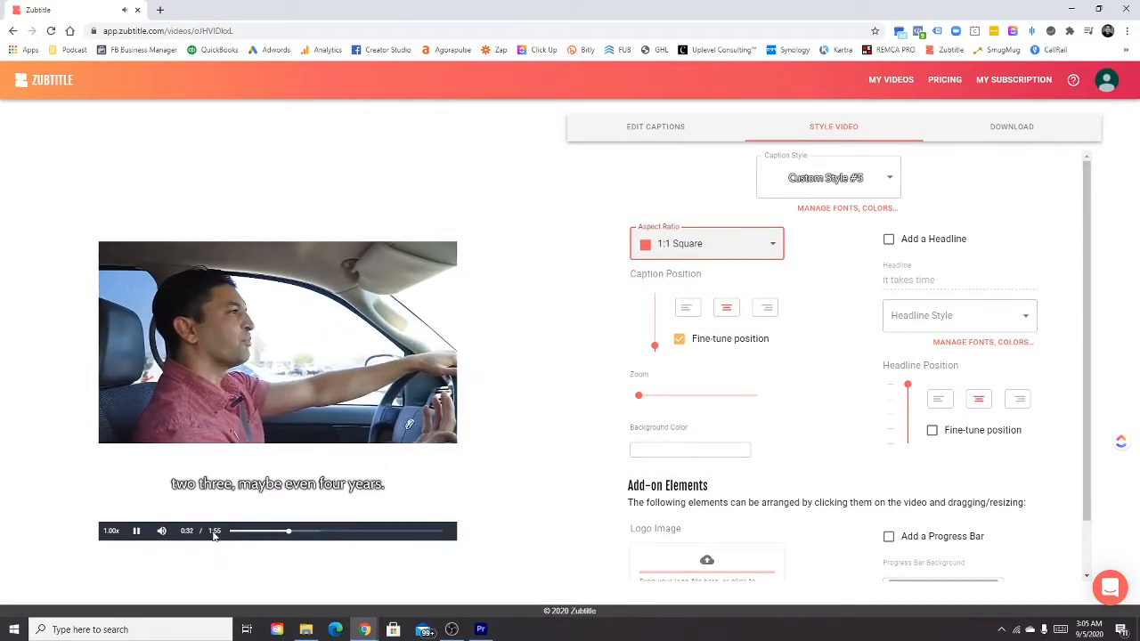
Open the caption transcript for editing and play the video from the start.
click(666, 131)
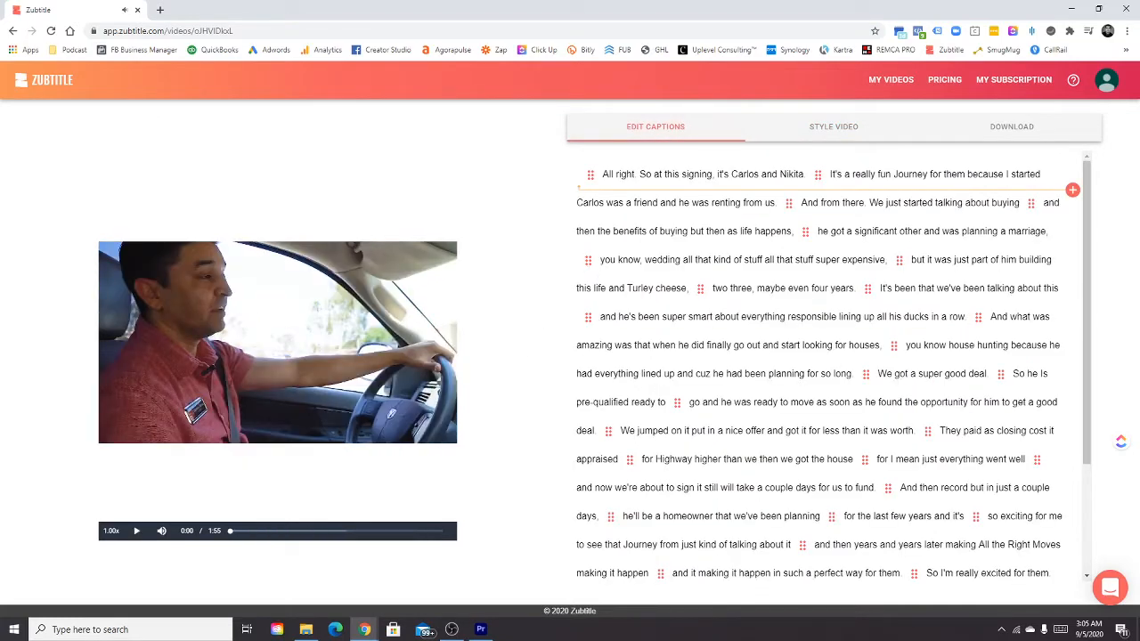
key(alt+Tab)
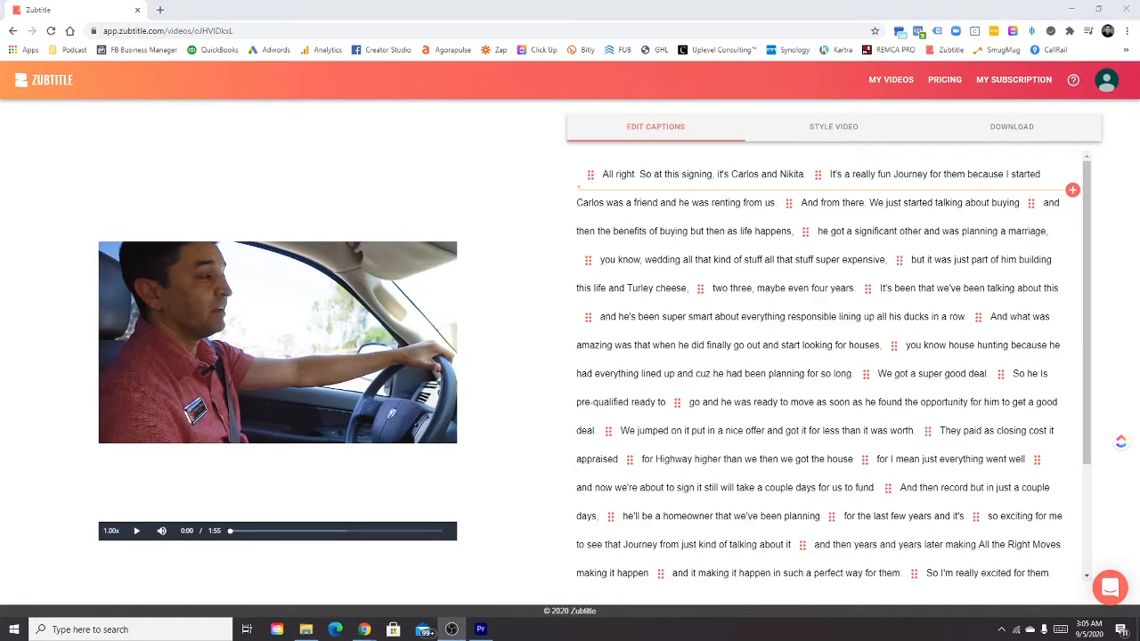
click(137, 533)
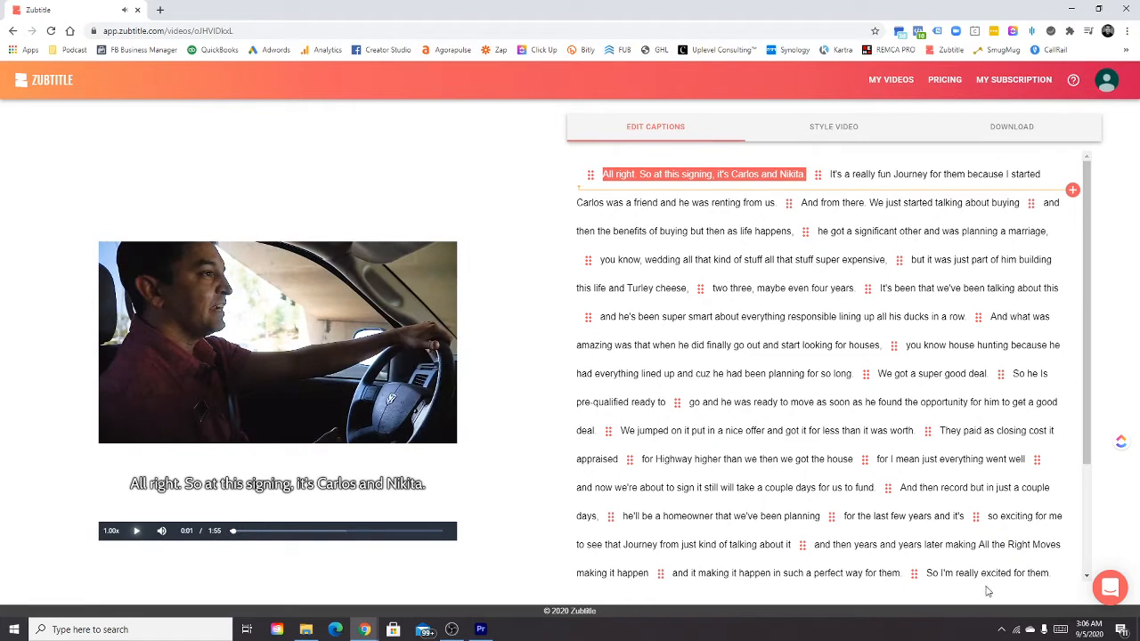
Check the computer's speaker volume.
click(1001, 630)
click(999, 608)
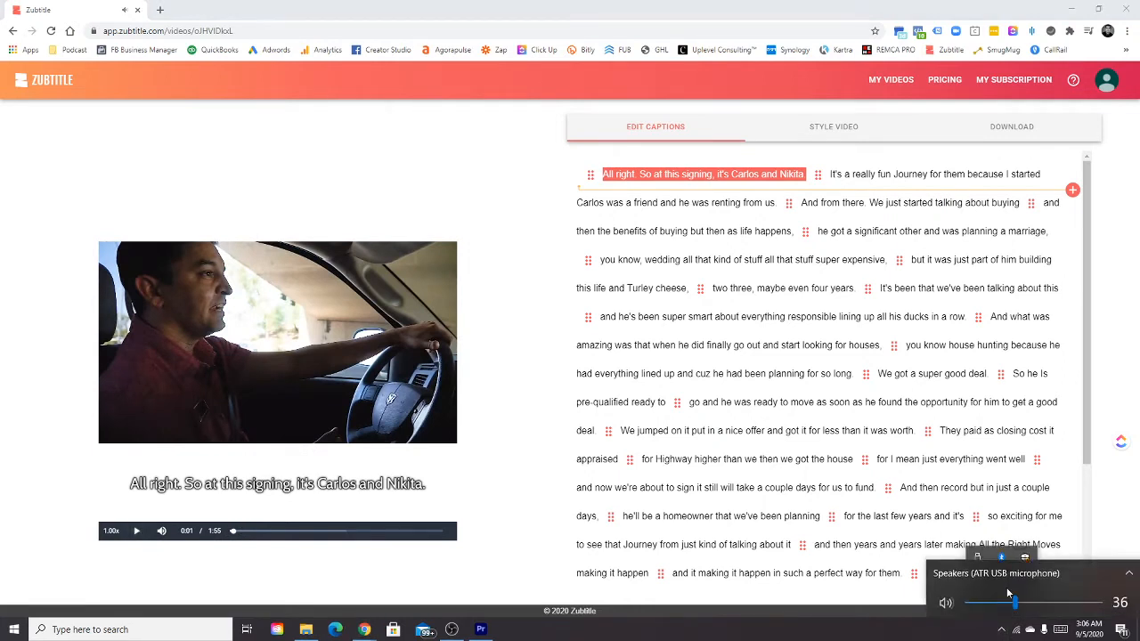
click(1002, 571)
click(1002, 570)
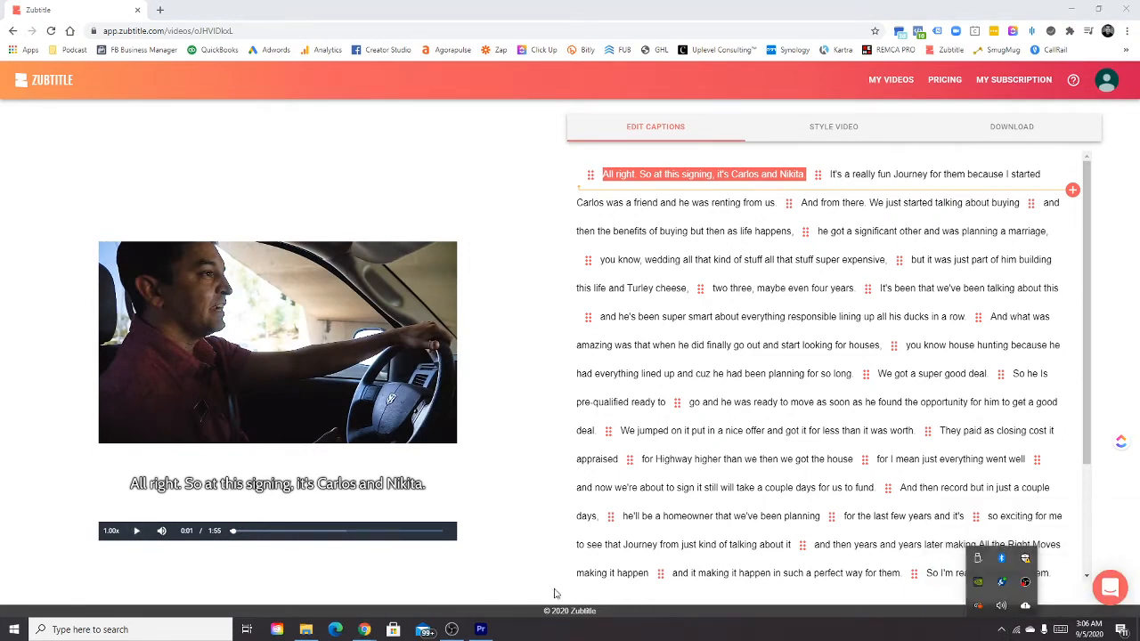
Replay the first caption, correct the spelling of the second person's name with a "y", and resume playback.
click(136, 532)
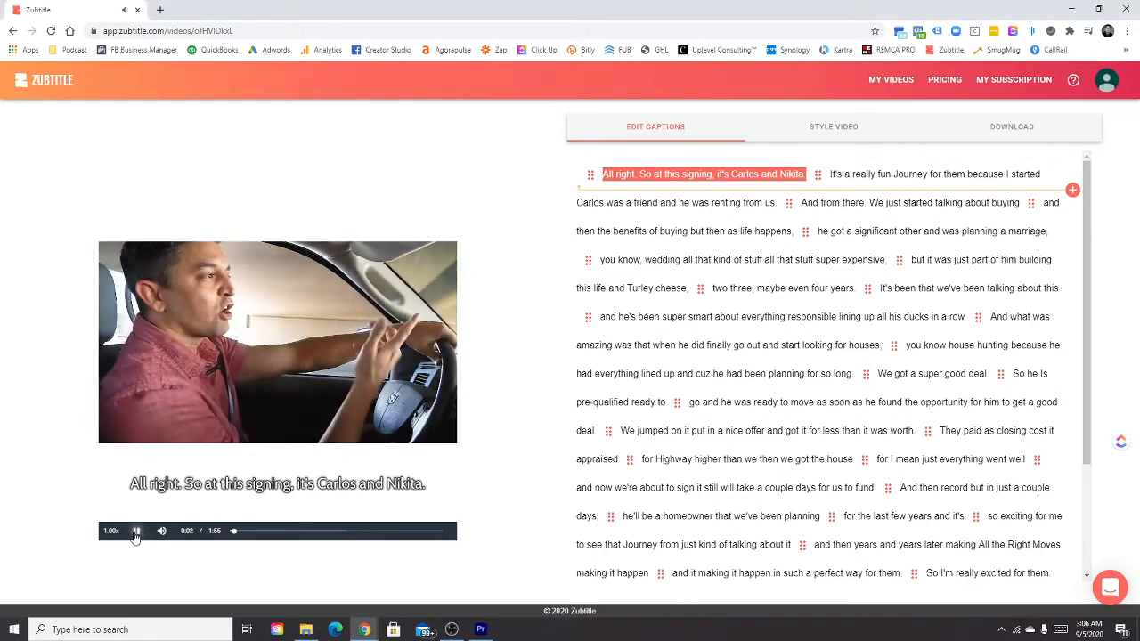
click(603, 173)
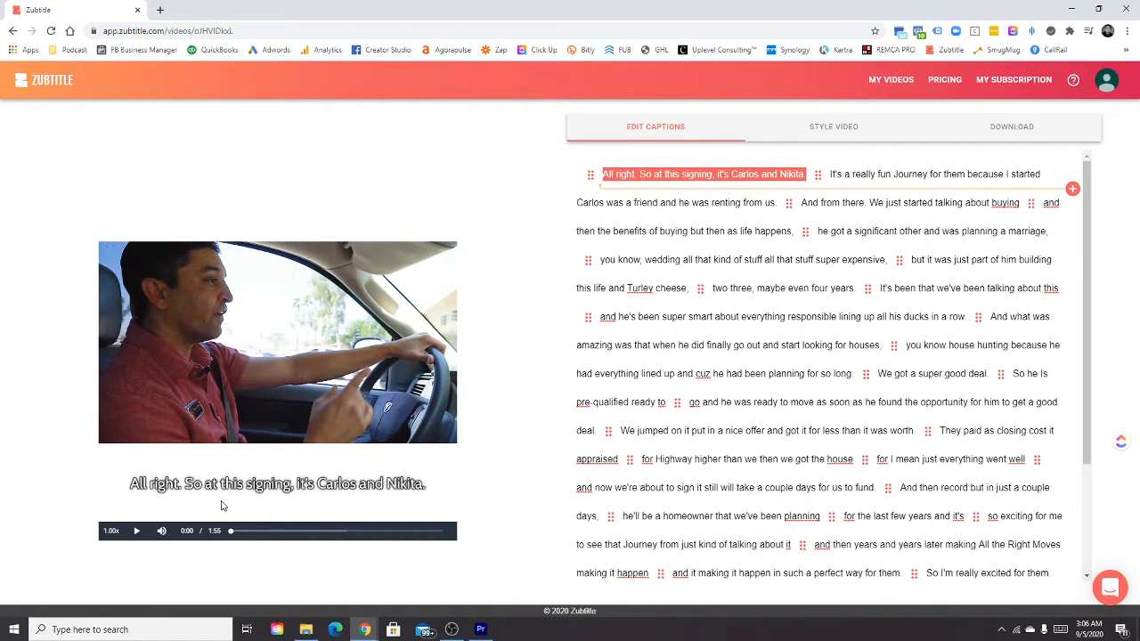
click(136, 535)
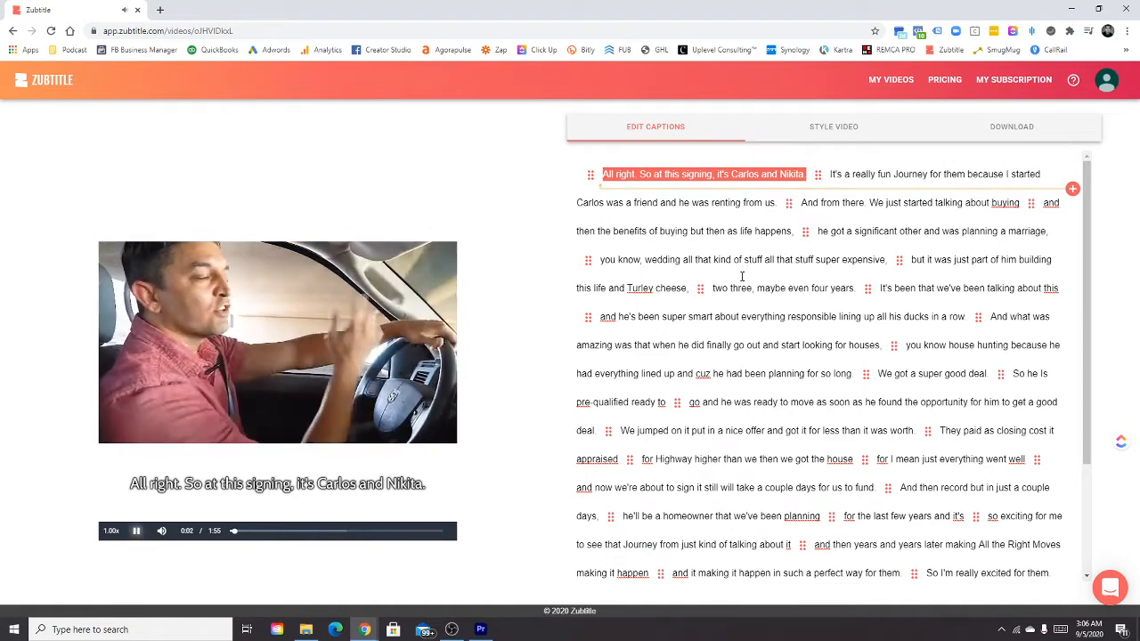
click(788, 175)
key(BackSpace)
text(y)
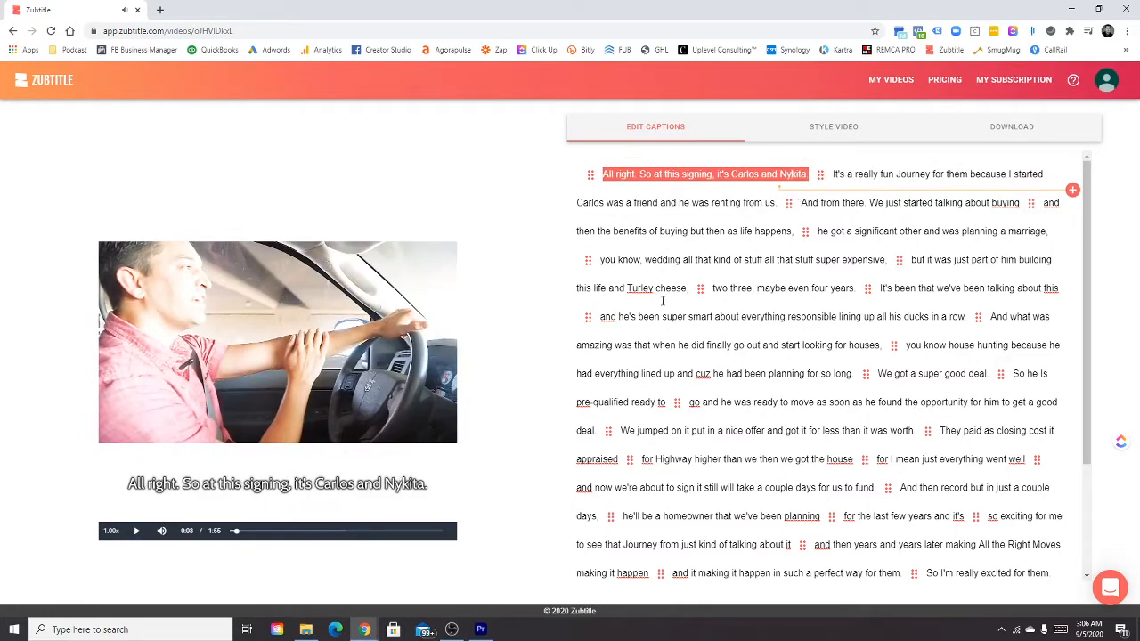
click(137, 532)
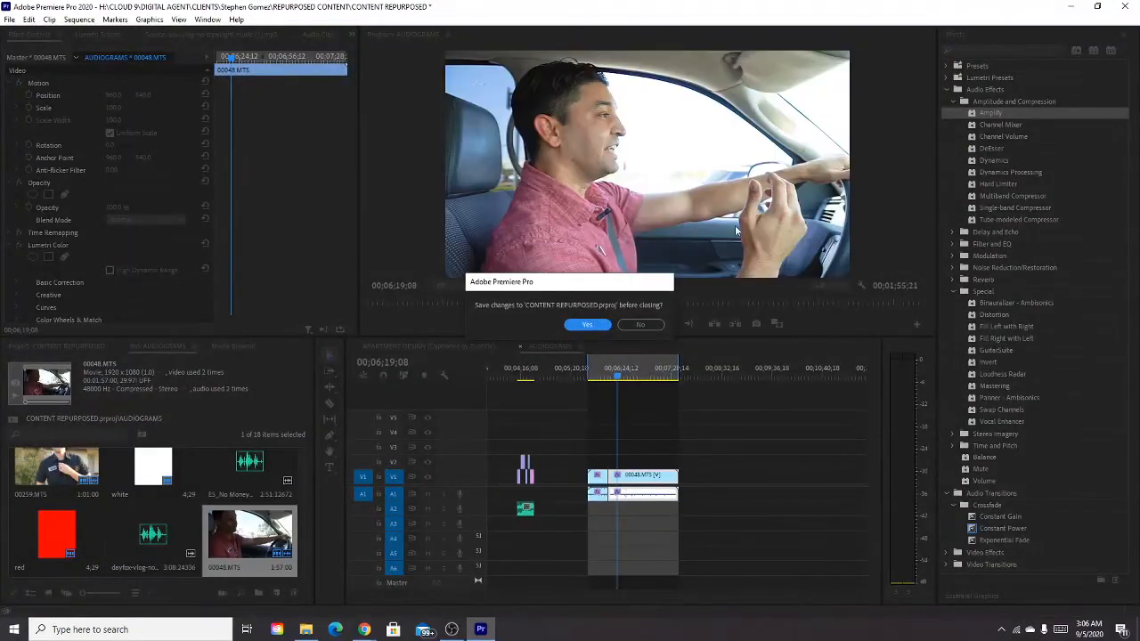
Close Premiere Pro without saving the CONTENT REPURPOSED project and switch back to Zubtitle in the browser.
click(643, 325)
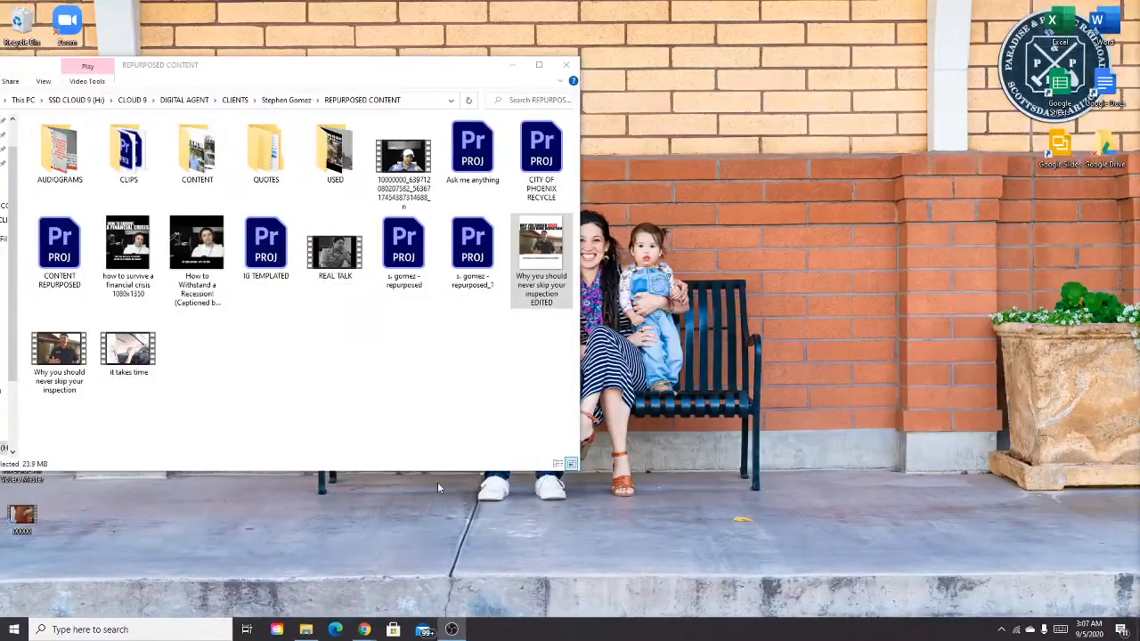
mouse_move(364, 630)
click(448, 585)
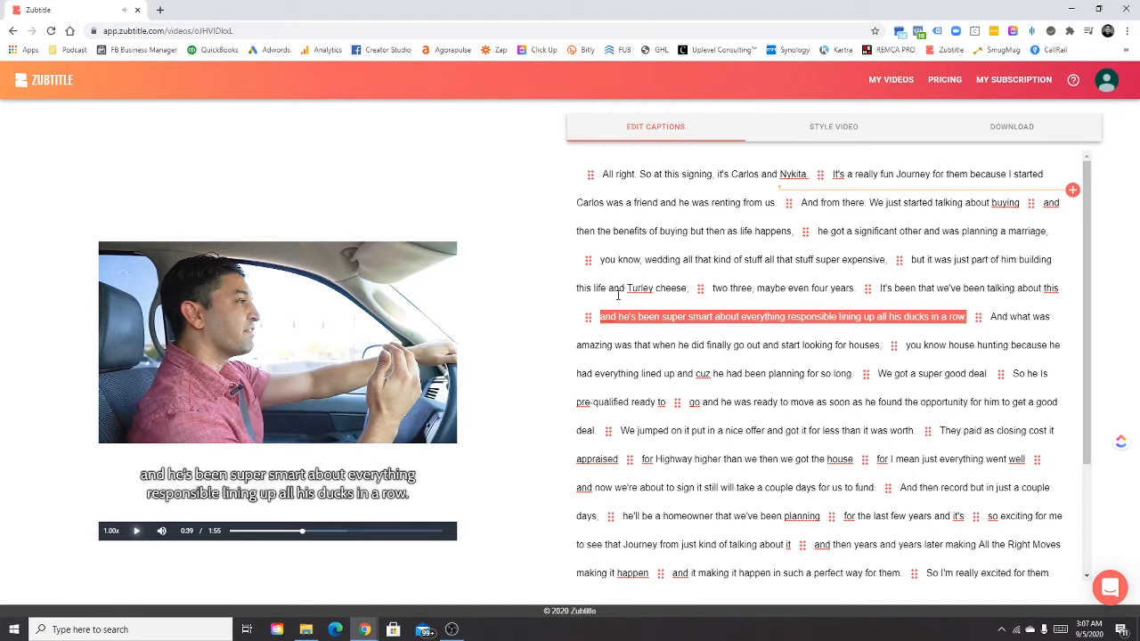
Replay the caption "but it was just part of him building this life" and replace "Turley cheese," with "literally geez,".
click(1015, 260)
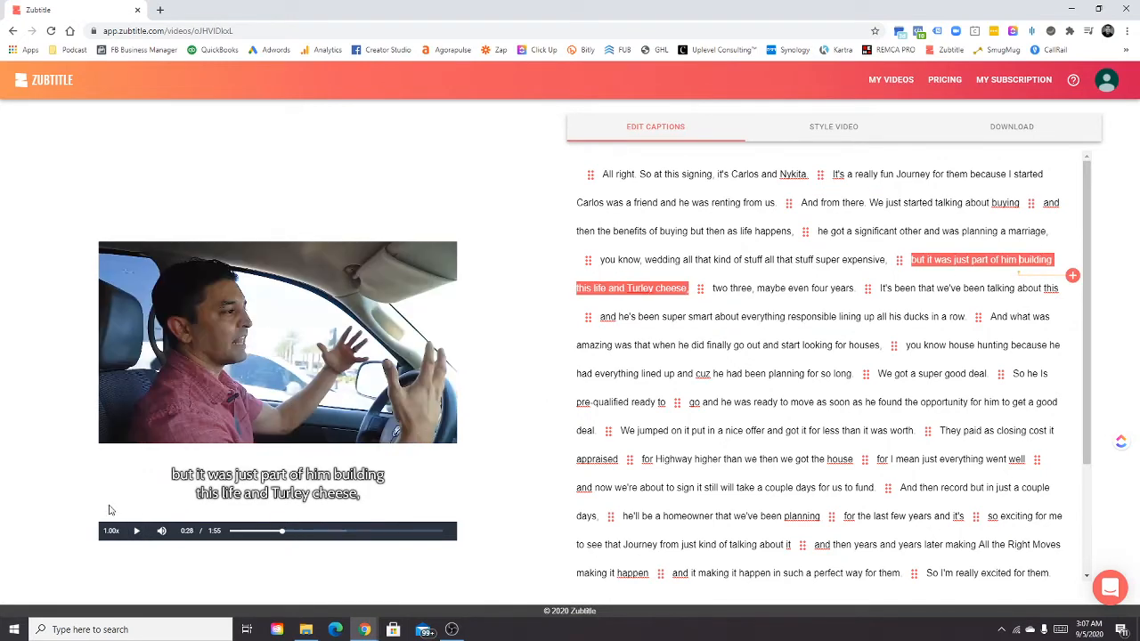
click(136, 530)
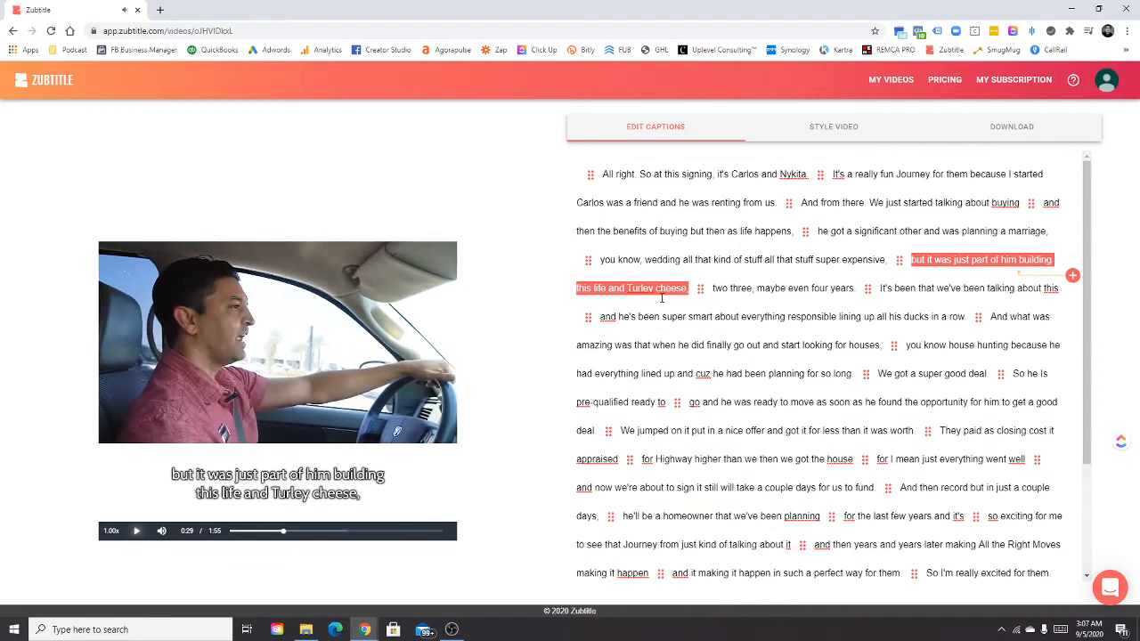
drag(654, 288, 627, 288)
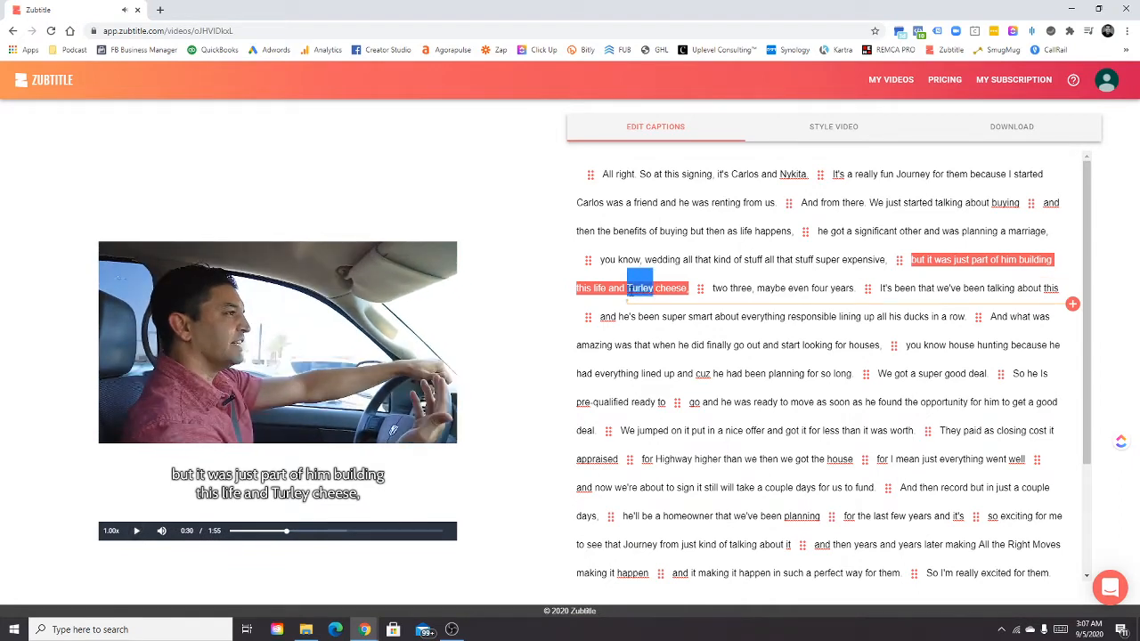
text(literally)
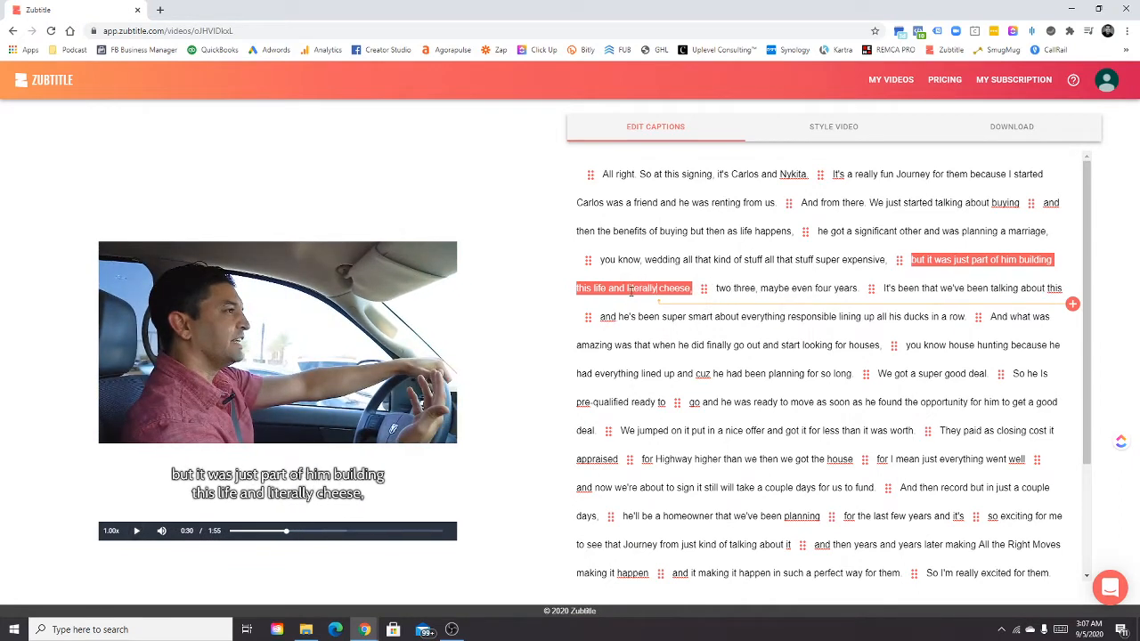
drag(692, 288, 661, 289)
text(geez,)
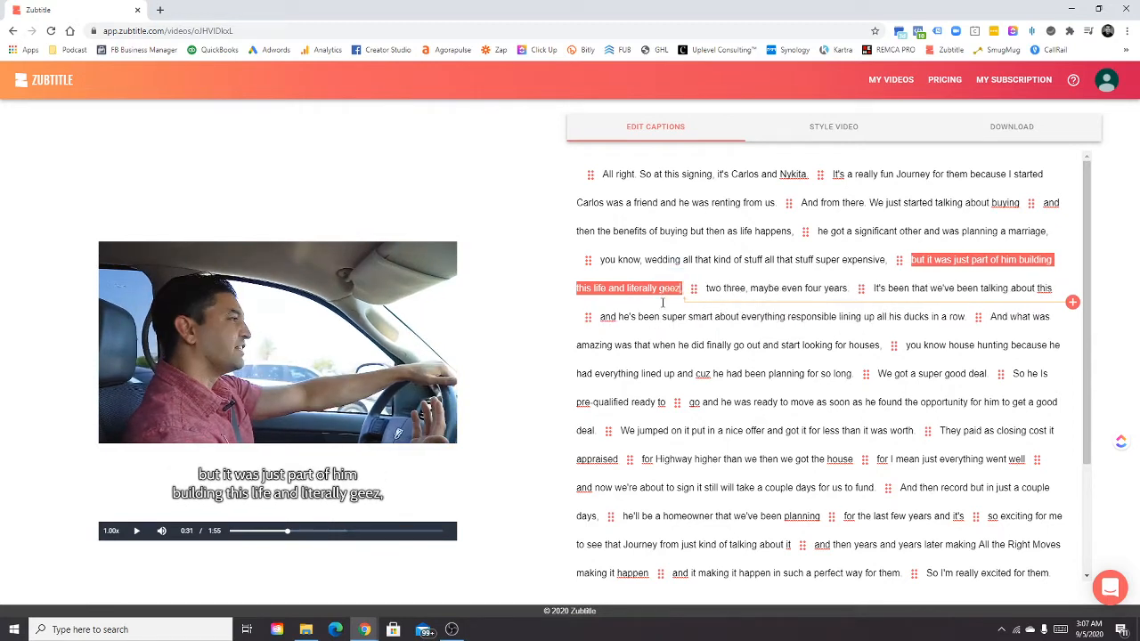
Play the following captions and change "So he Is pre-qualified" to "So he was pre-qualified".
click(134, 534)
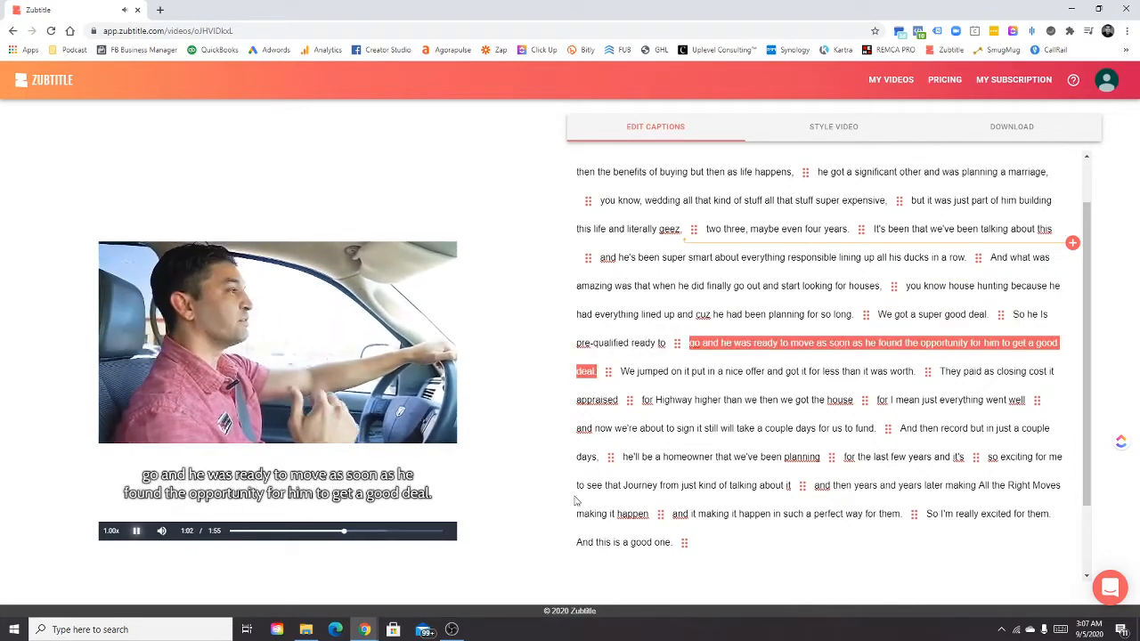
click(136, 531)
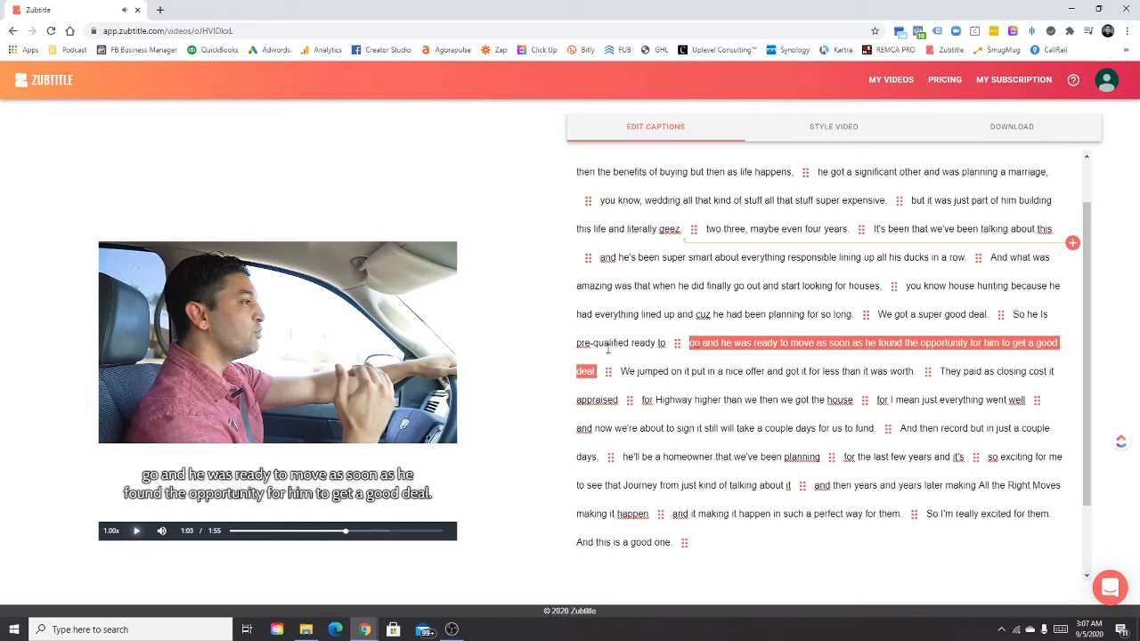
click(1049, 315)
key(BackSpace)
key(BackSpace)
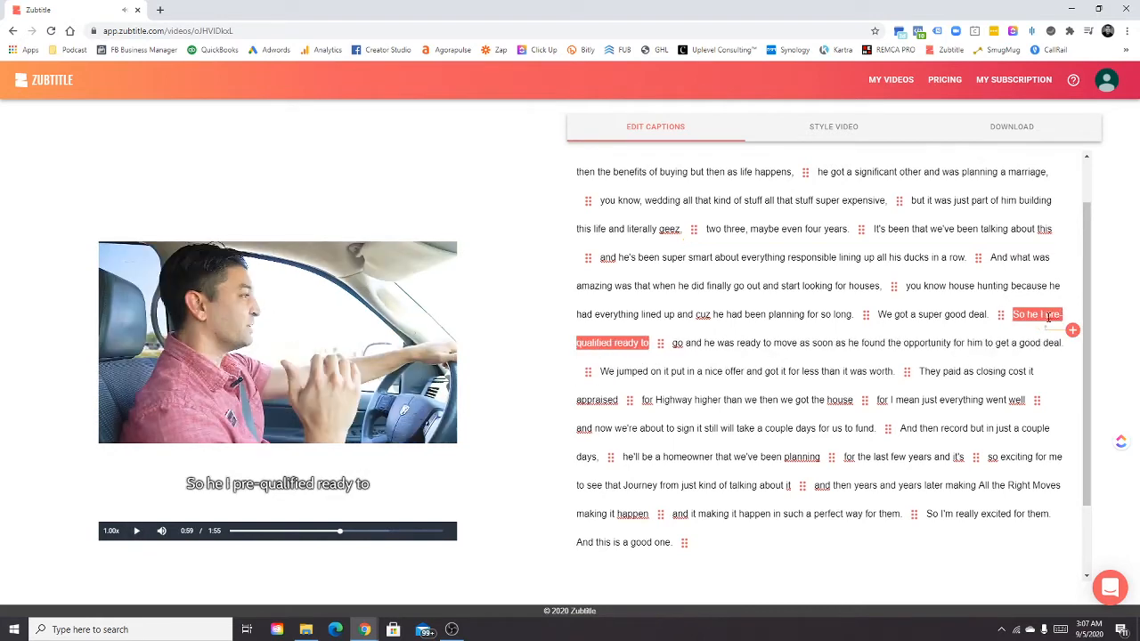
text(was)
Play on to the closing cost caption and correct it to "They paid his closing costs it appraised".
click(137, 531)
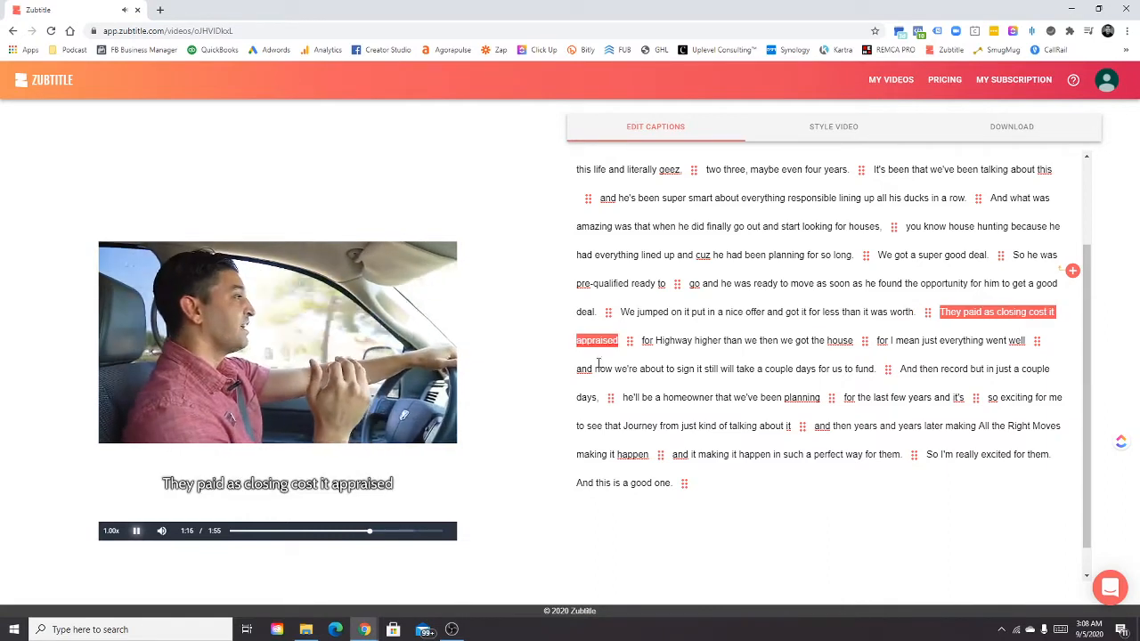
click(133, 534)
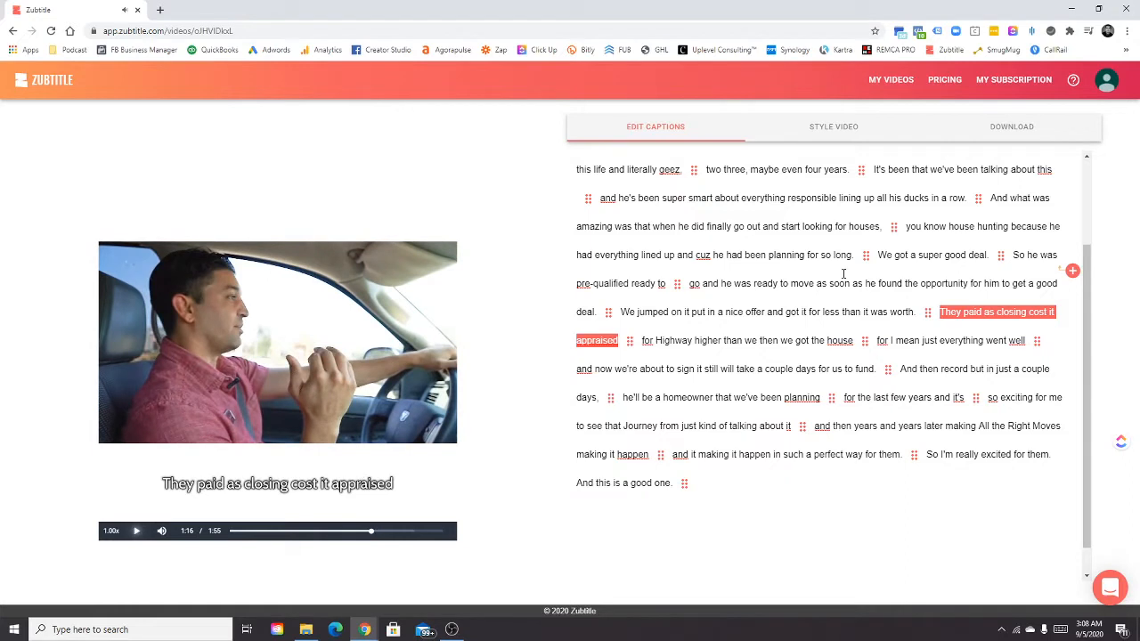
click(993, 313)
key(BackSpace)
key(BackSpace)
text(hgi)
key(BackSpace)
key(BackSpace)
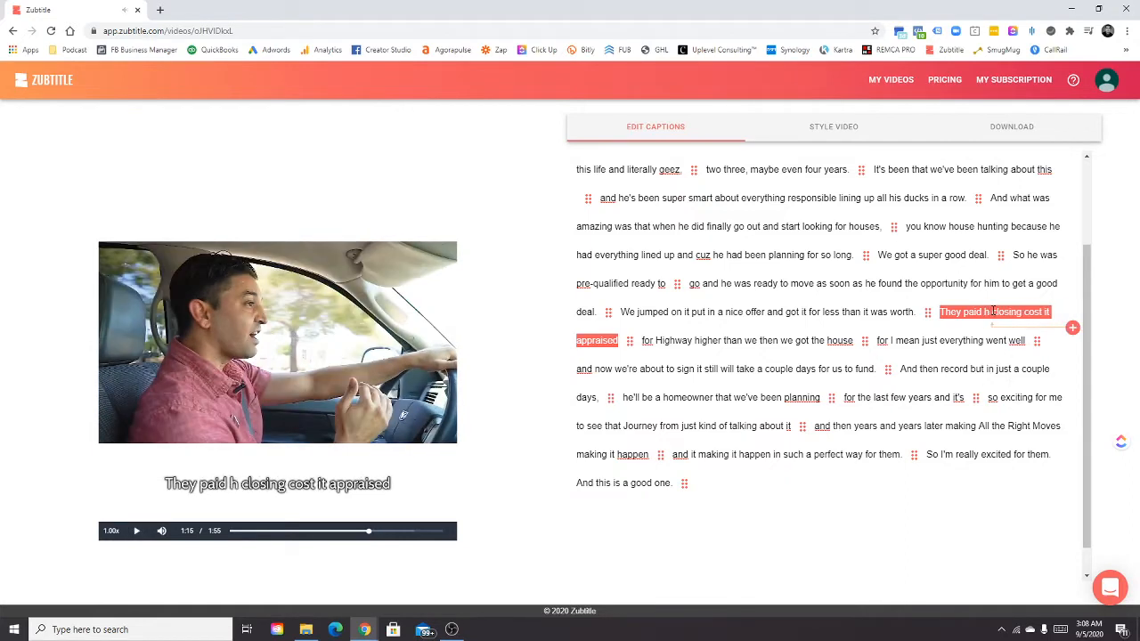
text(is)
click(1052, 312)
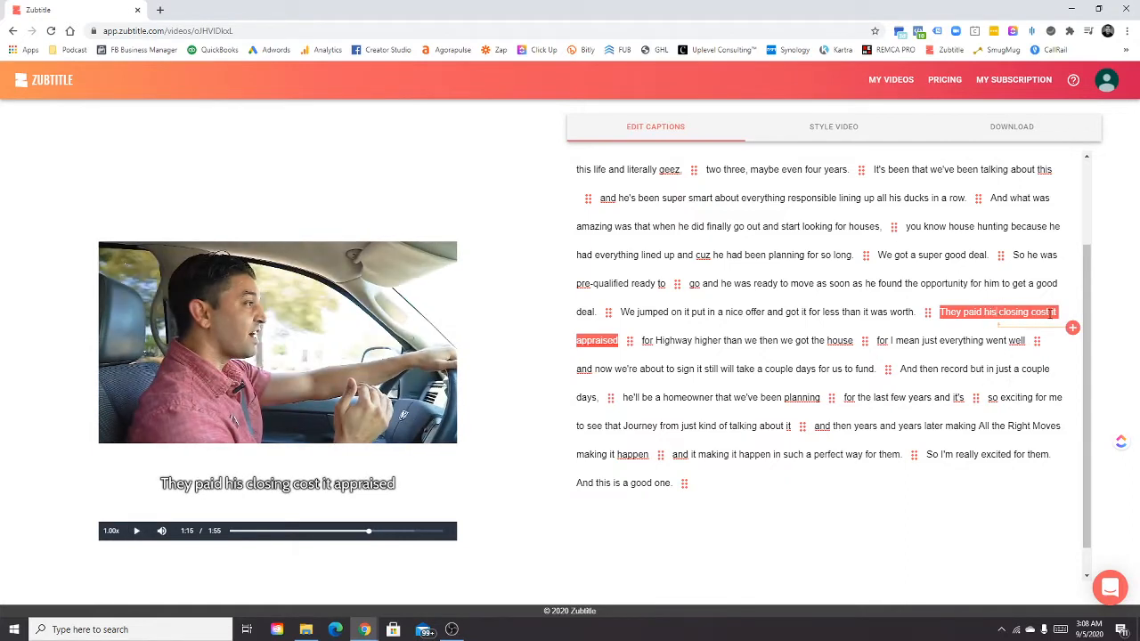
text(s)
Play the next caption and replace "Highway" with "higher way".
click(137, 531)
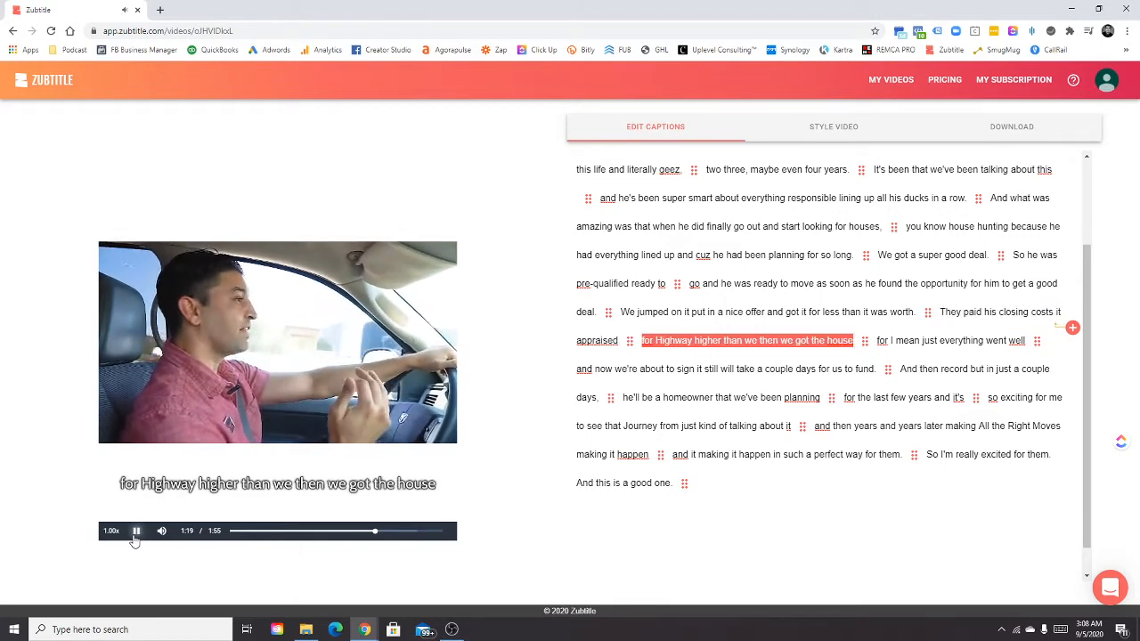
click(138, 531)
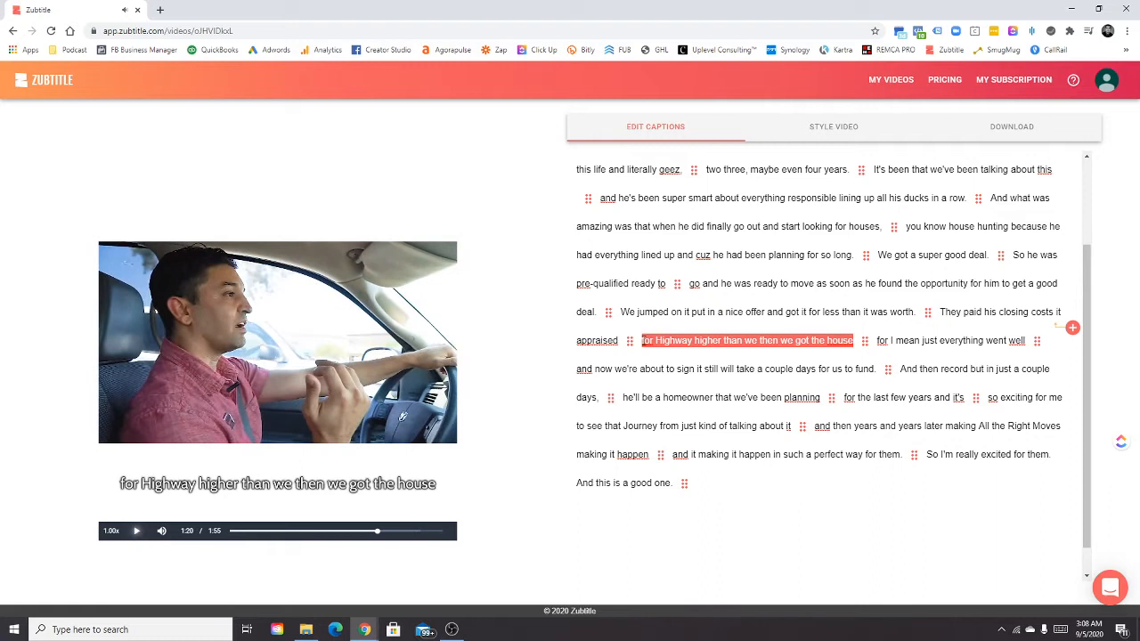
double_click(674, 340)
text(h)
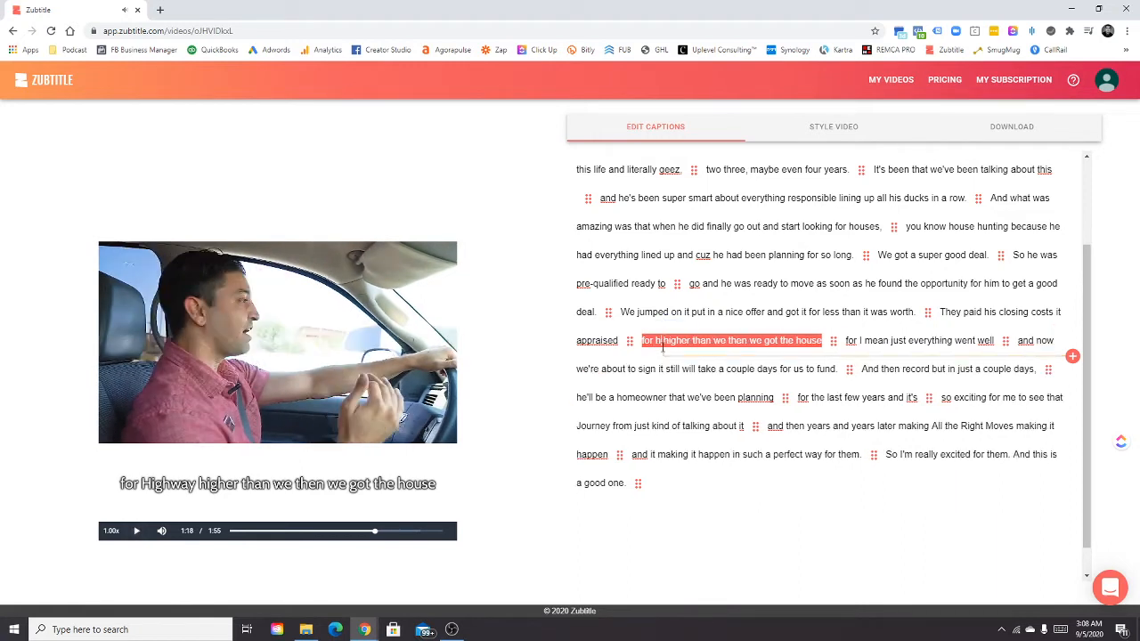
text(ig)
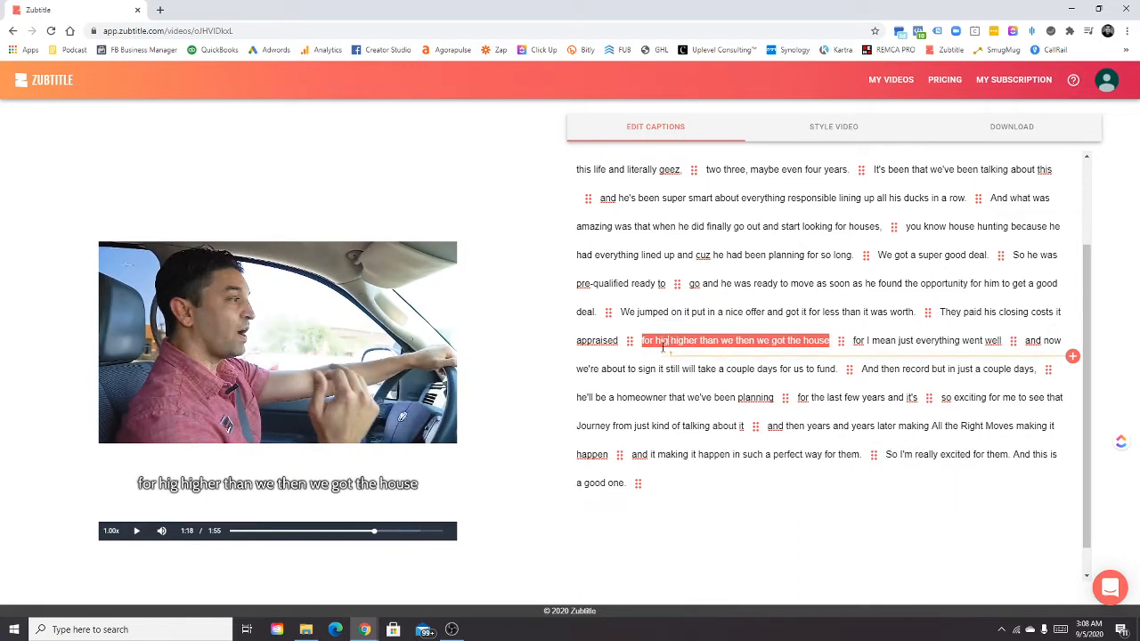
text(her way)
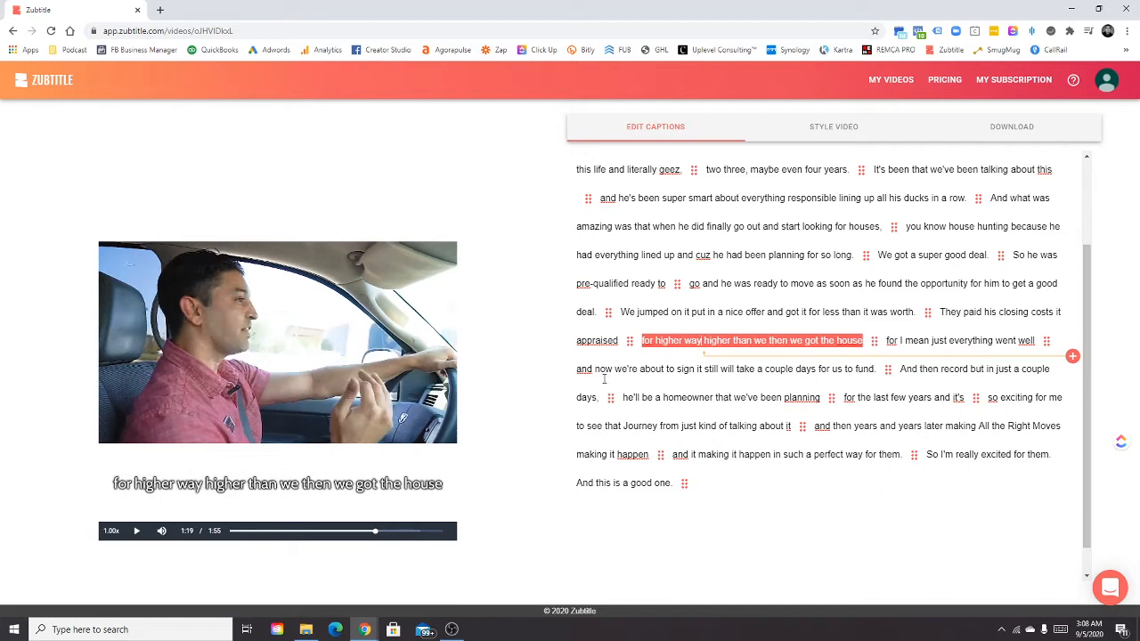
Play the remaining captions to check them and return to the video styling options.
click(137, 531)
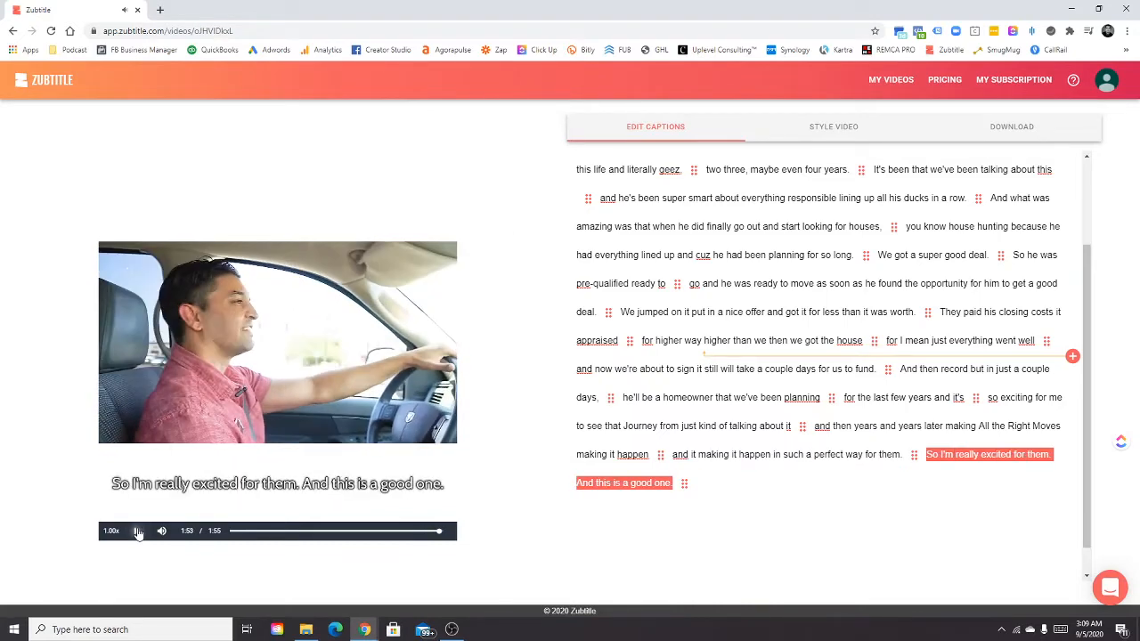
click(138, 532)
click(826, 131)
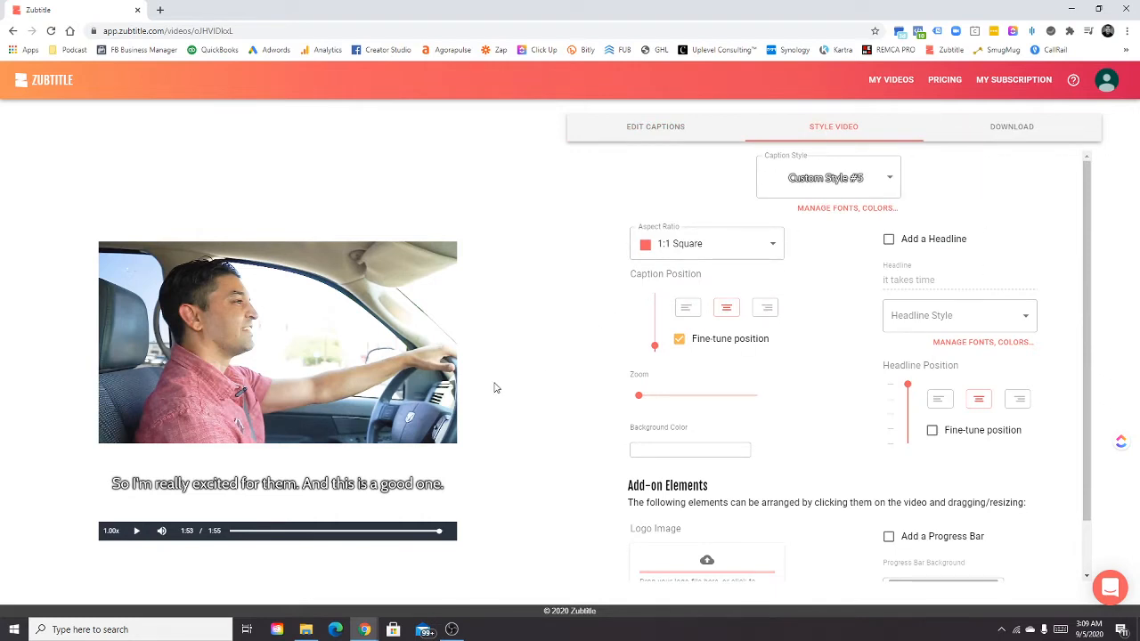
Render the captioned video for download.
click(1008, 129)
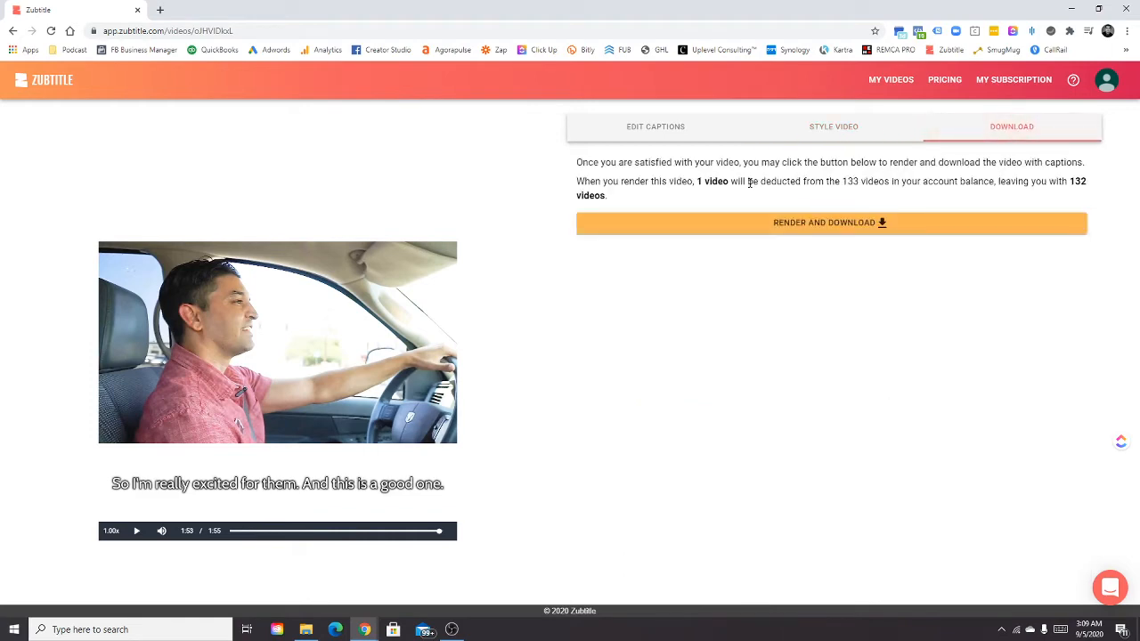
click(833, 224)
click(646, 374)
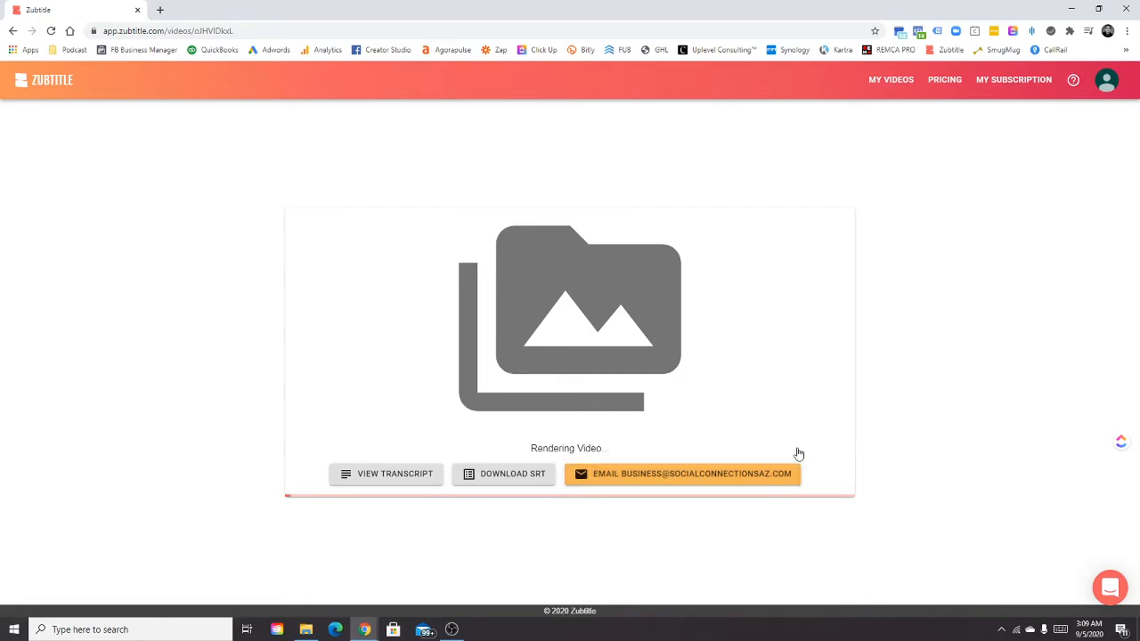
Launch Adobe Premiere Pro from the desktop and return to the Zubtitle rendering page in the browser.
click(1079, 9)
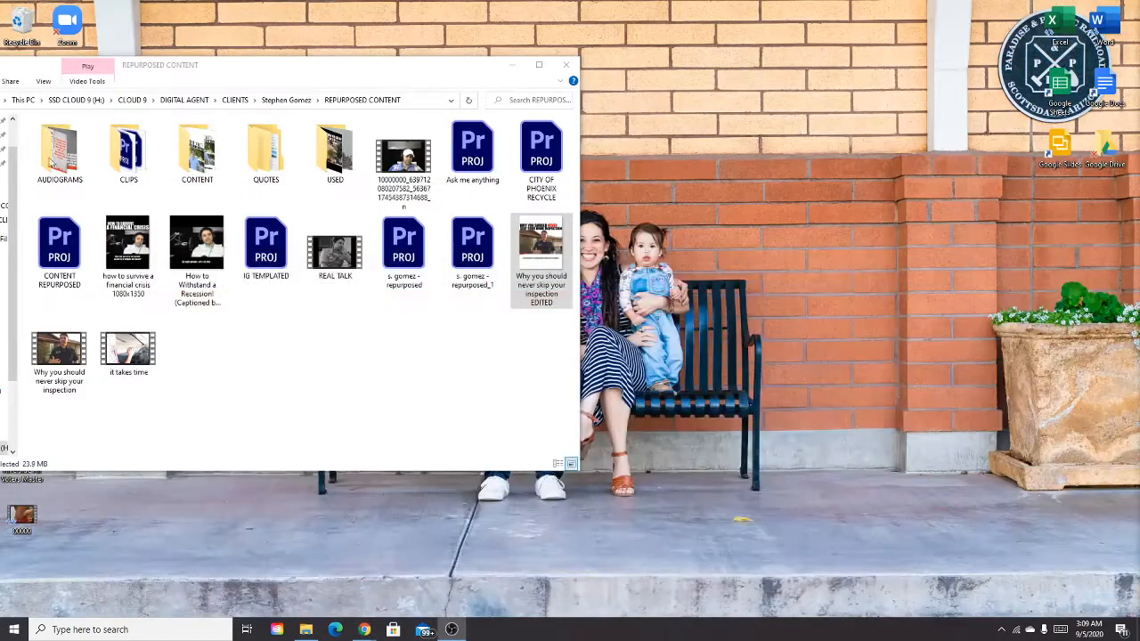
click(516, 64)
double_click(71, 94)
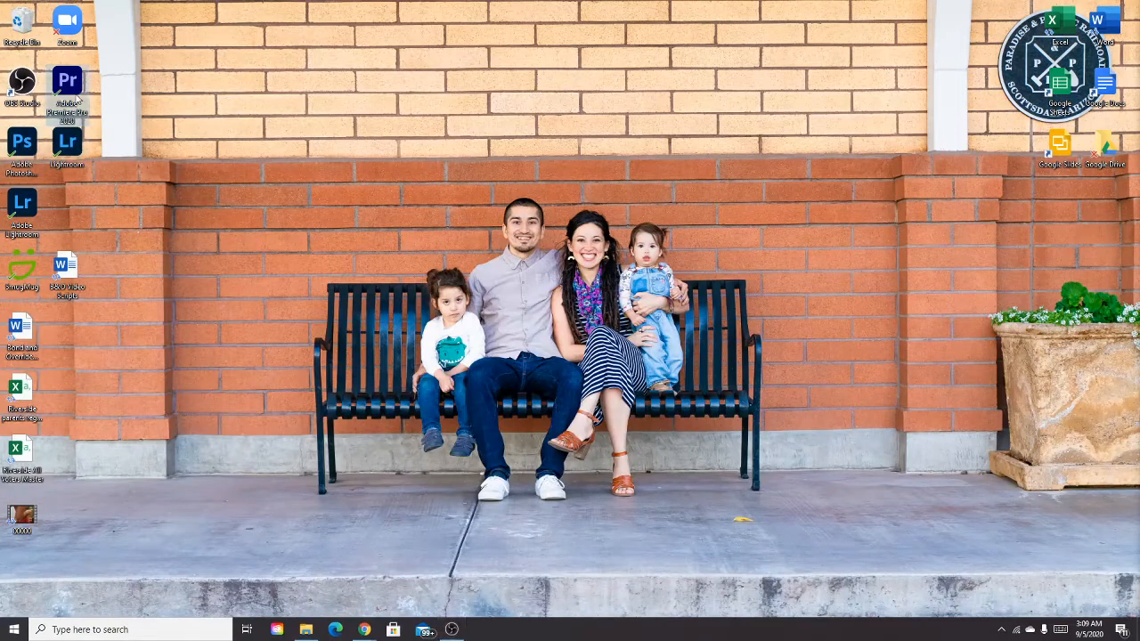
mouse_move(364, 628)
click(400, 588)
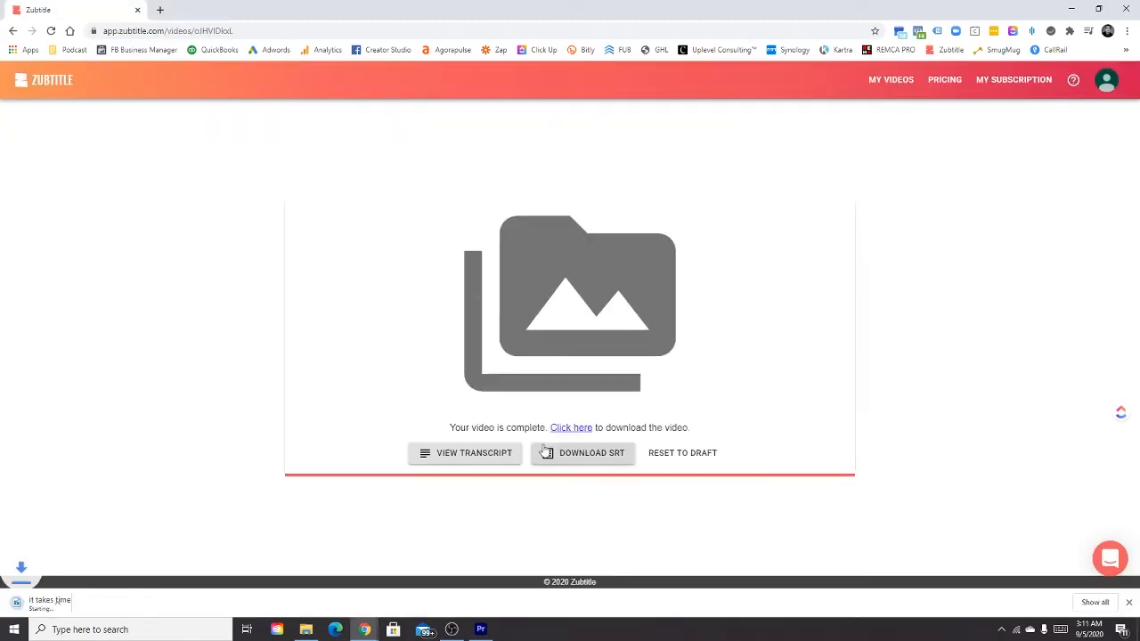
Switch to Premiere Pro, open the recent project CONTENT REPURPOSED, and skip relinking its missing media.
click(480, 629)
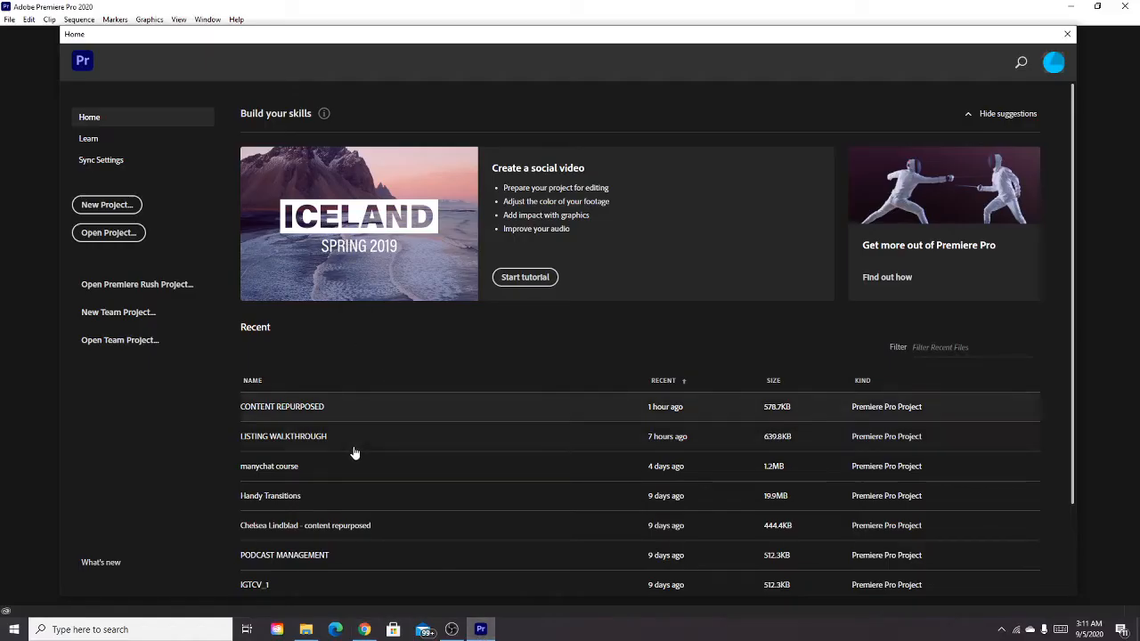
click(347, 407)
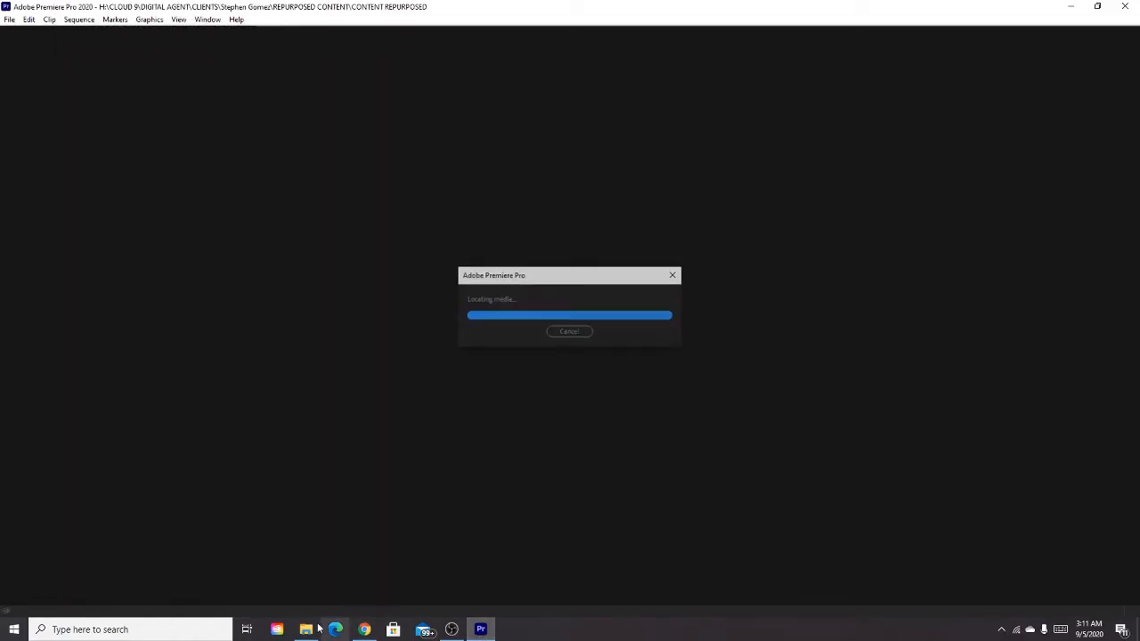
click(310, 629)
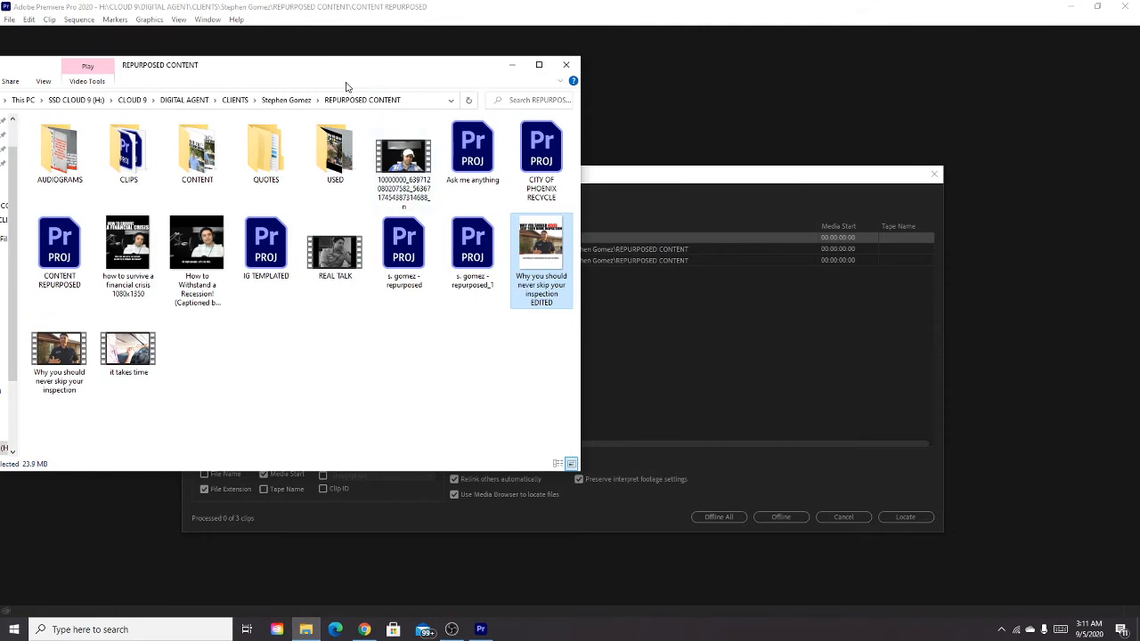
click(512, 64)
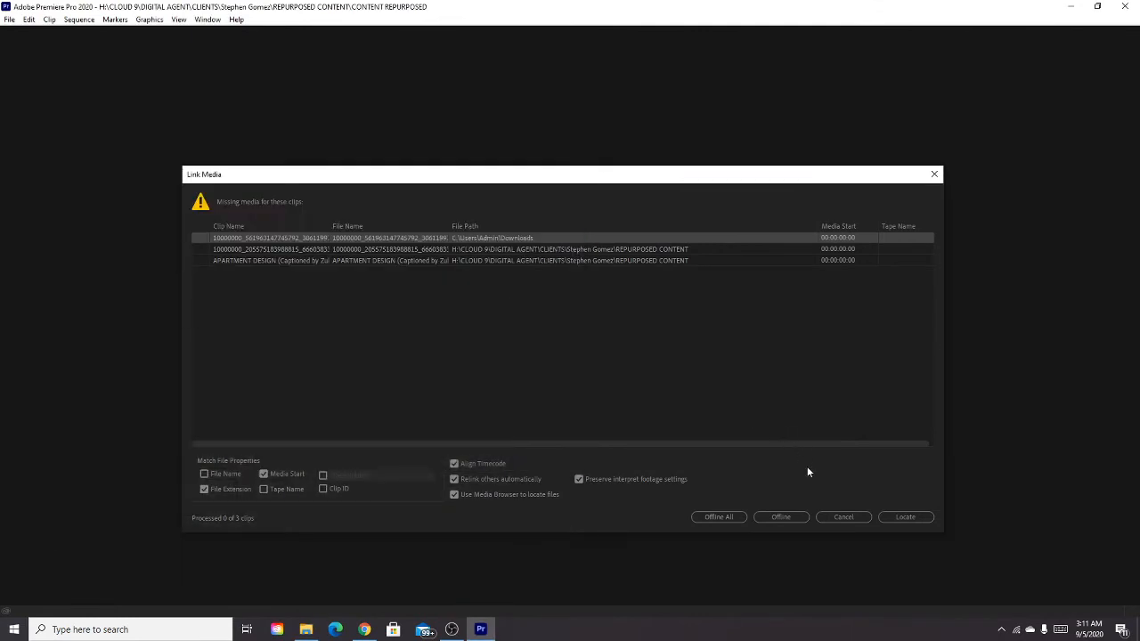
click(852, 516)
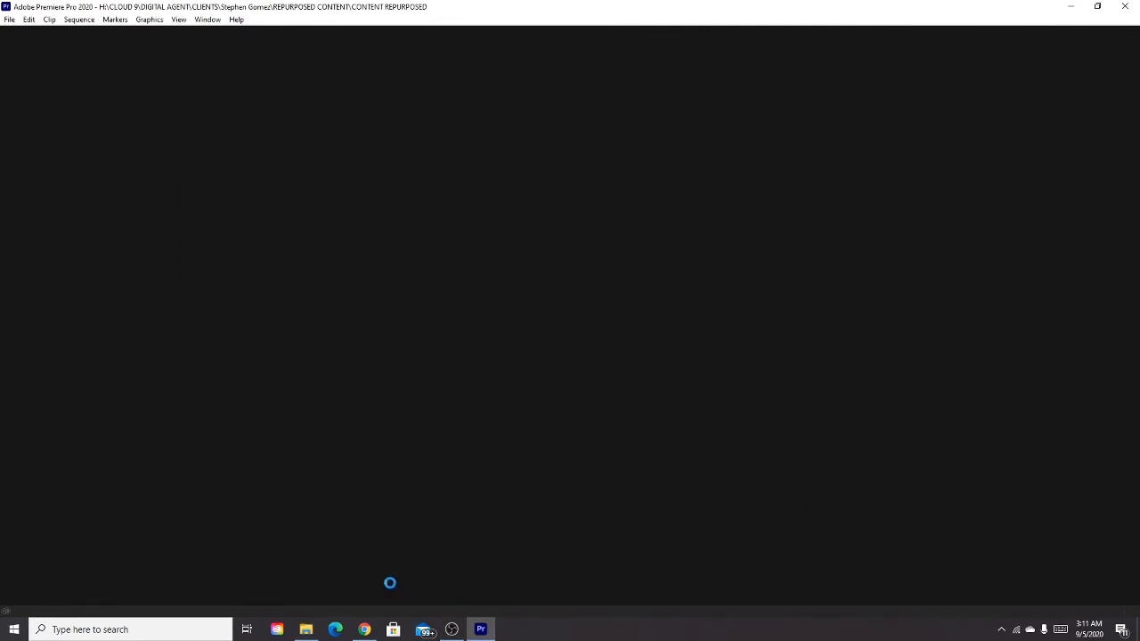
Import "it takes time (Captioned by Zubtitle).mp4" into the AUDIOGRAMS bin and place it on track V1 at the playhead.
click(305, 631)
drag(270, 74, 1139, 105)
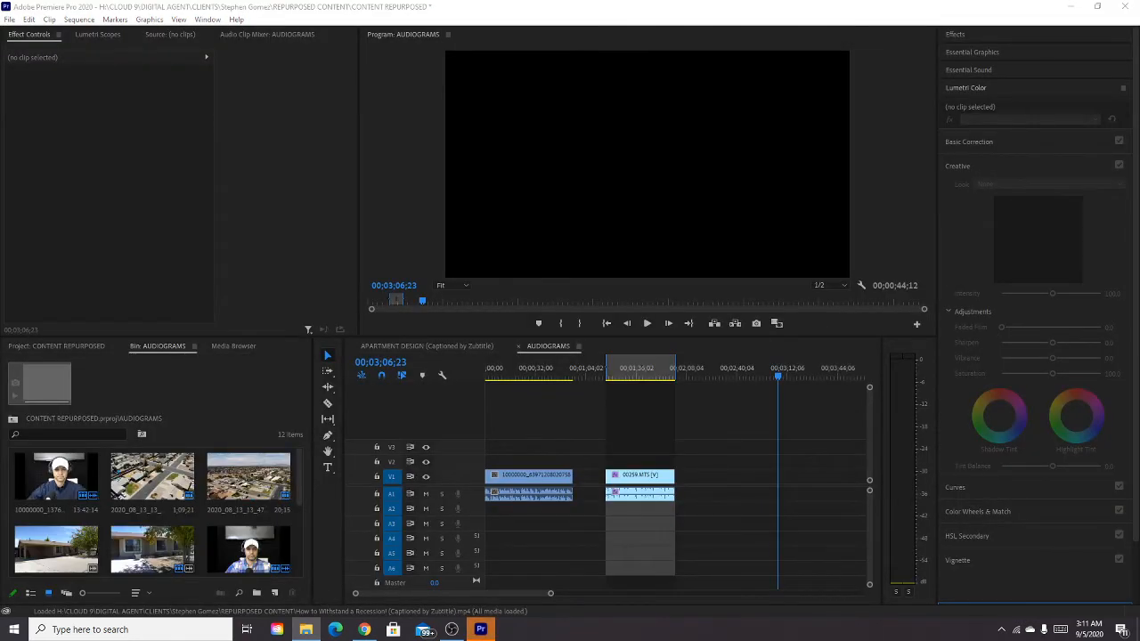
drag(1139, 370, 197, 552)
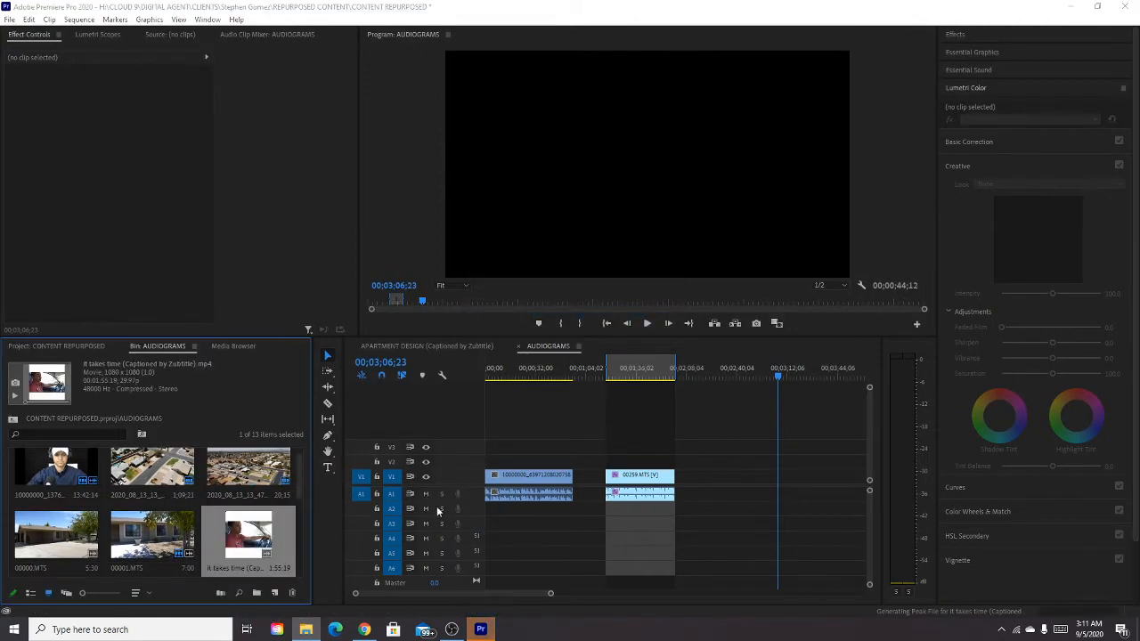
drag(267, 548, 784, 489)
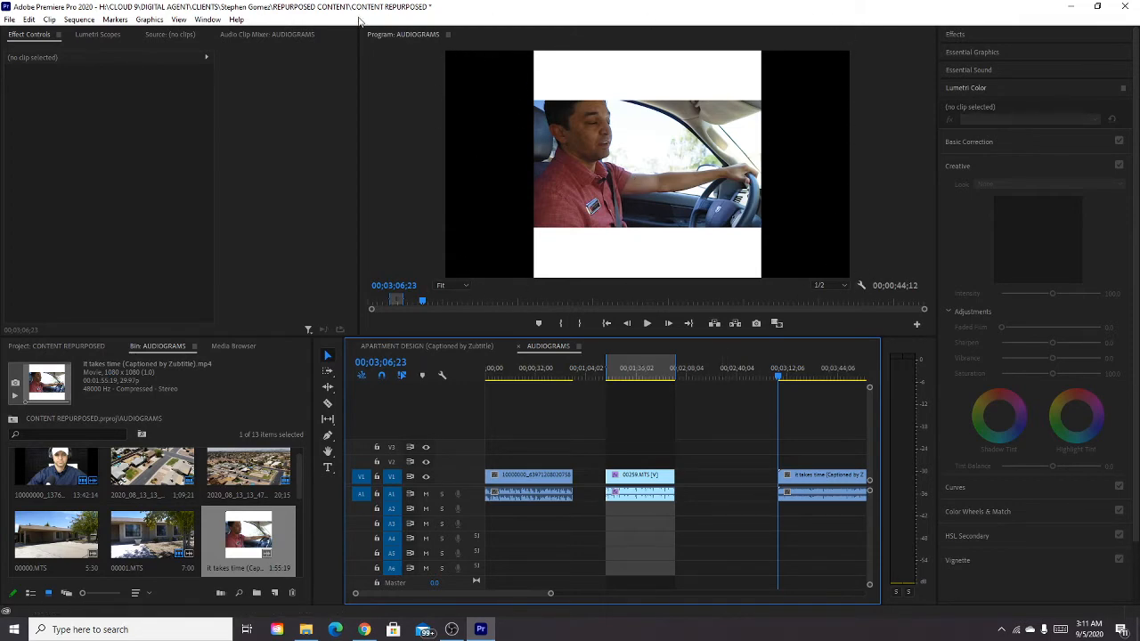
Set the AUDIOGRAMS sequence to Custom editing mode with a 1080 by 1920 frame size, accepting deletion of its preview files.
click(79, 19)
click(82, 37)
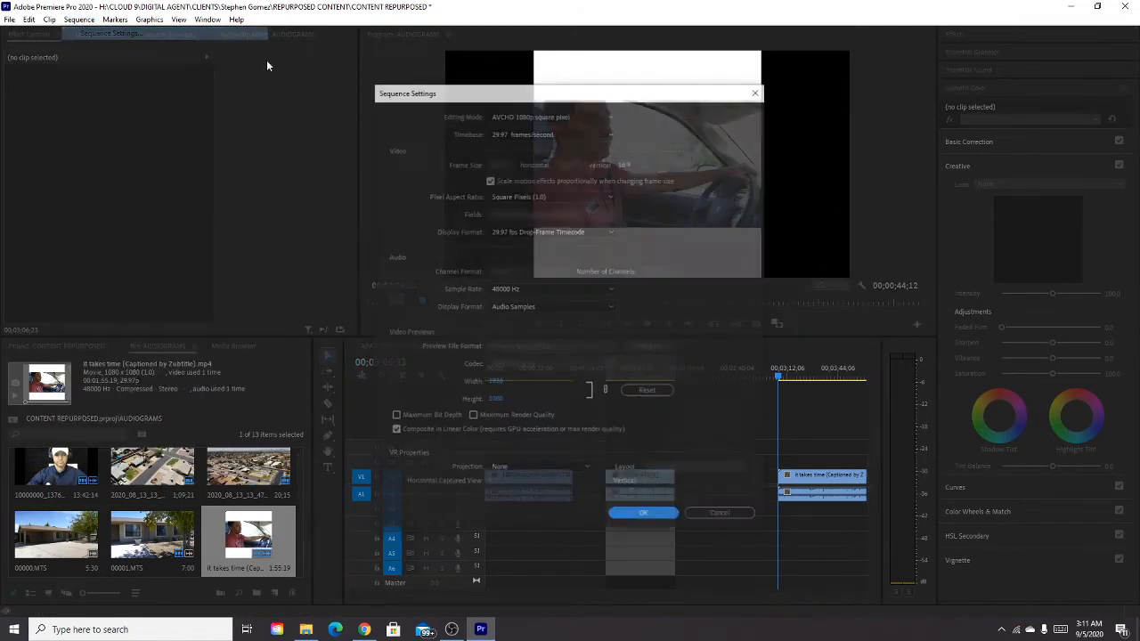
click(542, 115)
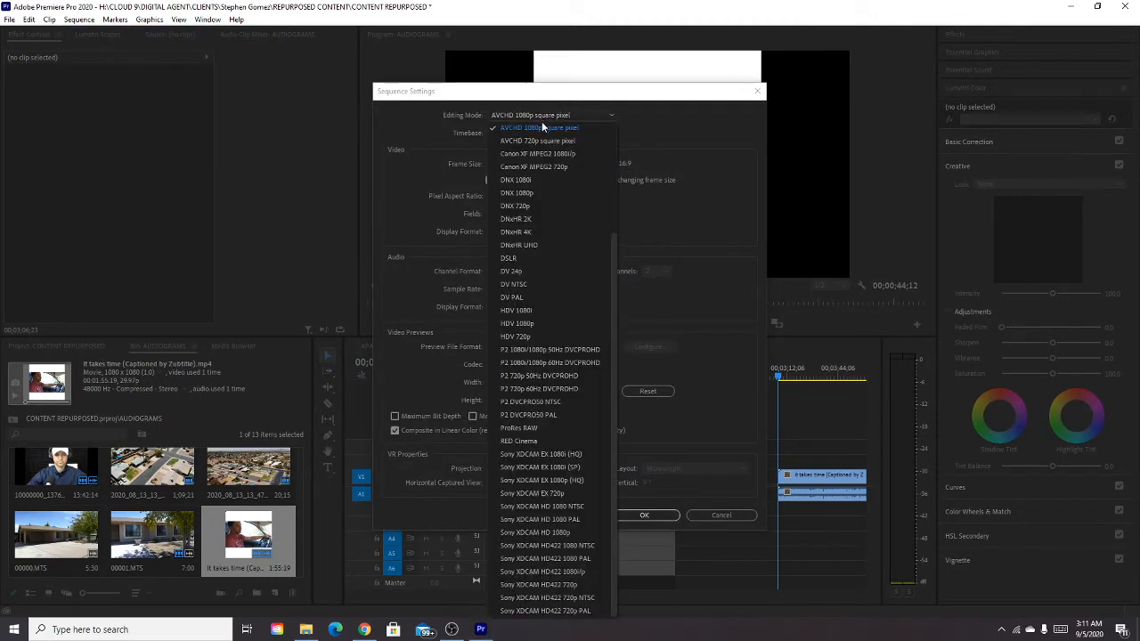
scroll(541, 174, up, 3)
click(525, 128)
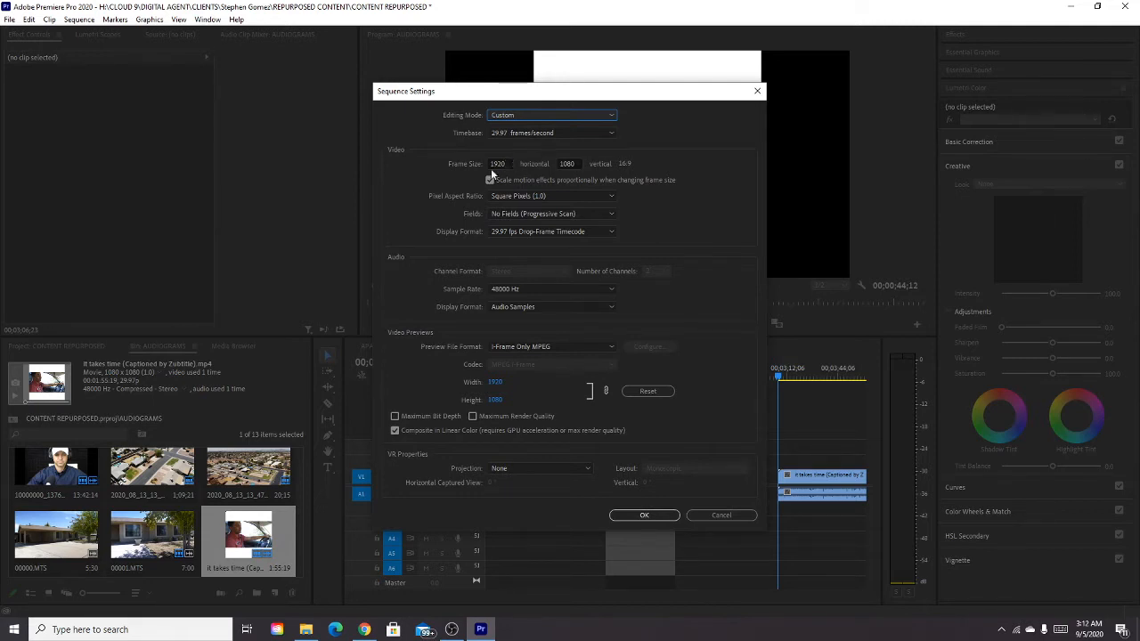
click(500, 164)
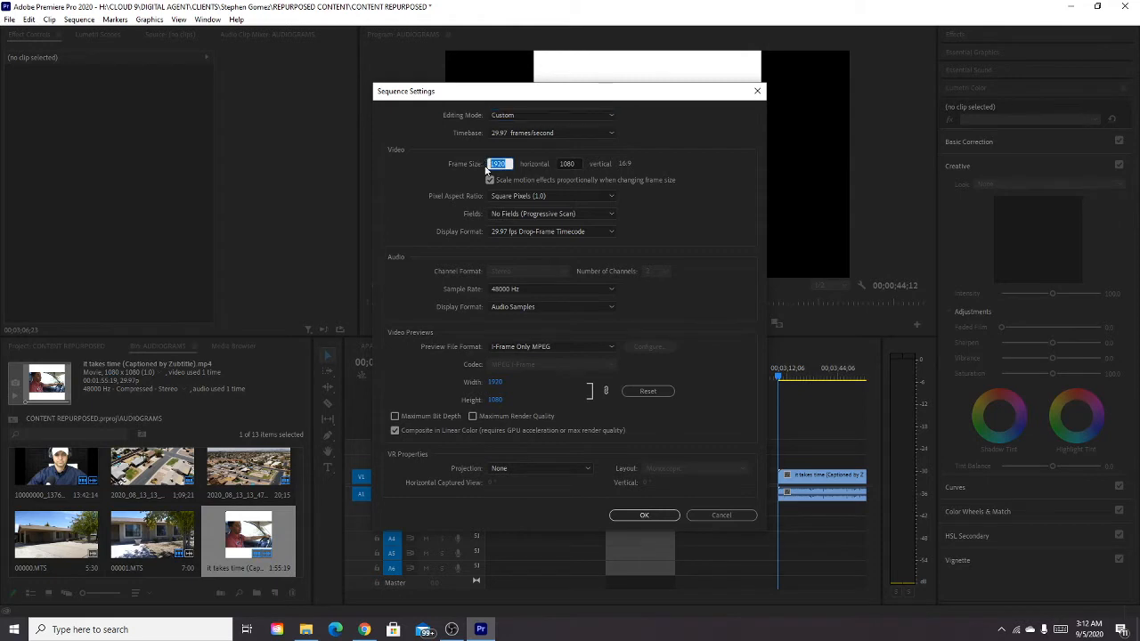
text(1080)
click(567, 164)
text(1920)
key(Return)
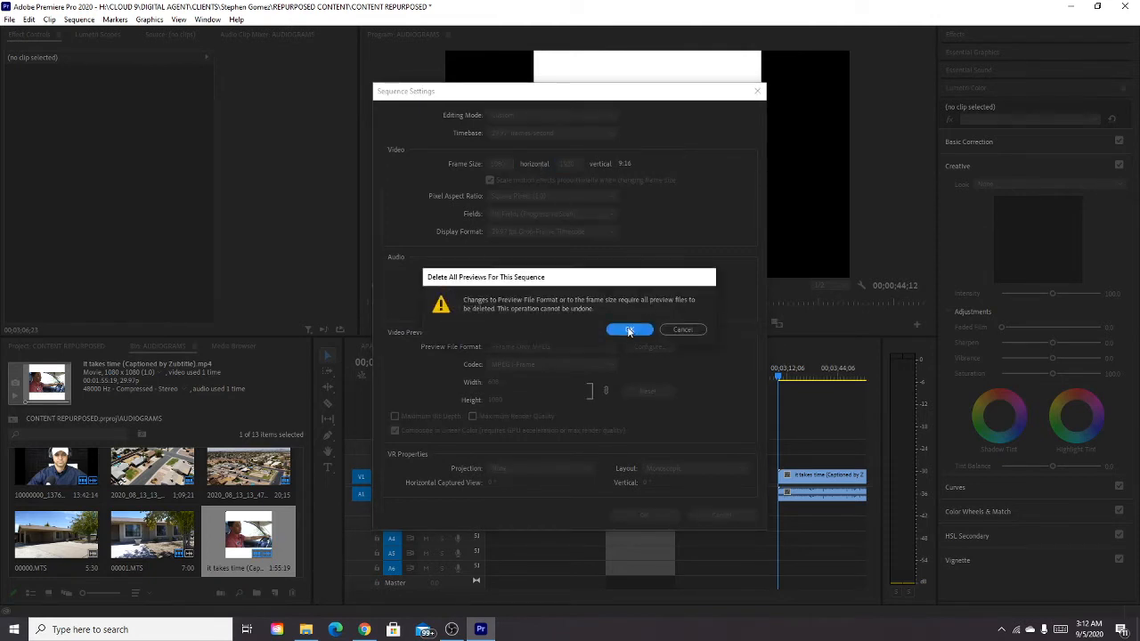
click(627, 326)
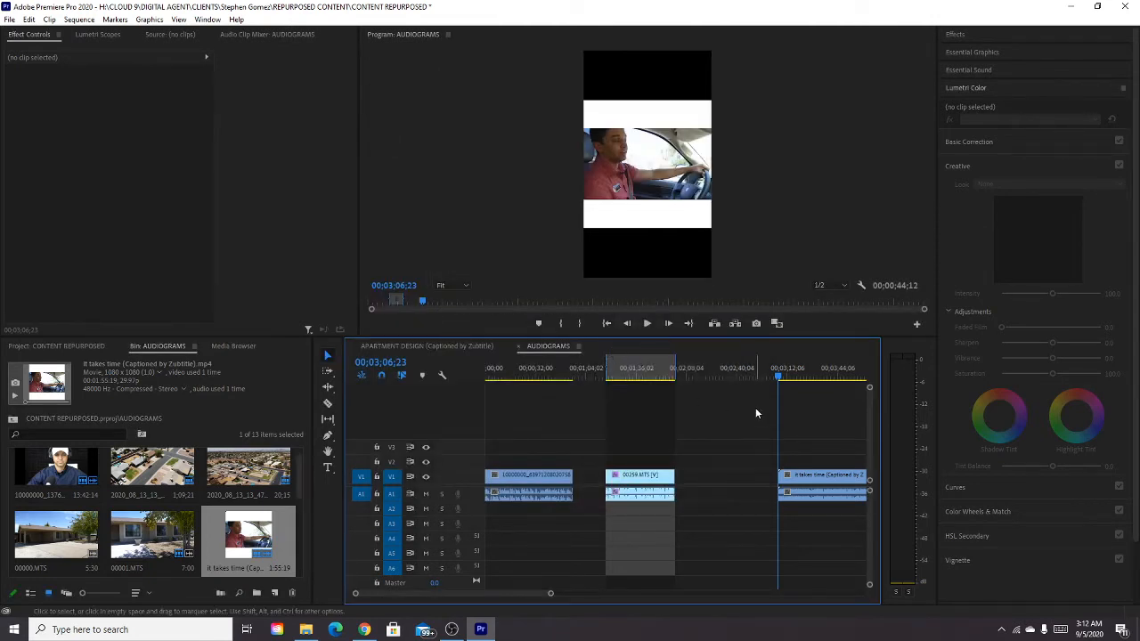
Move the captioned clip's video up to track V2.
scroll(796, 424, right, 3)
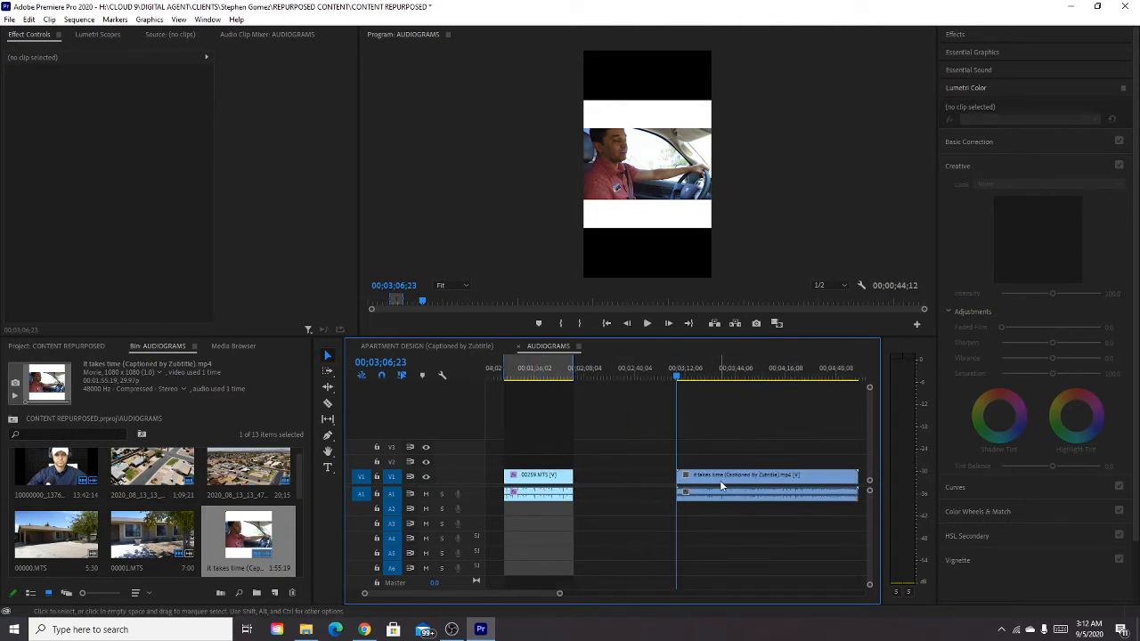
drag(720, 486, 720, 470)
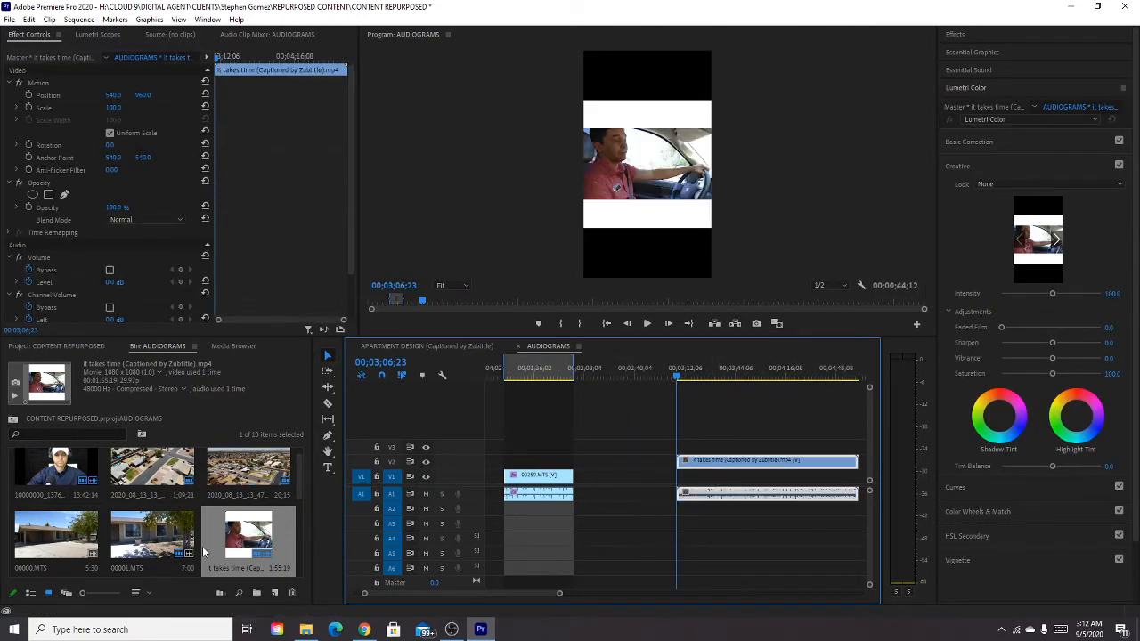
Create a 1080 by 1920 color matte in the AUDIOGRAMS bin with color FFFFFF and name it "white".
scroll(205, 552, down, 4)
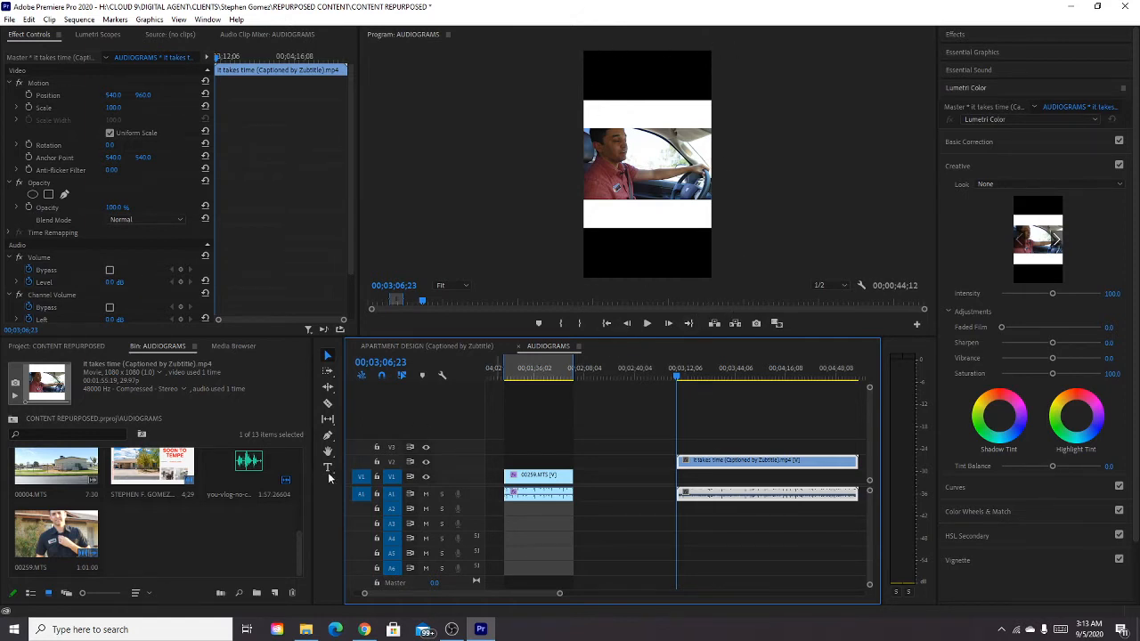
right_click(196, 543)
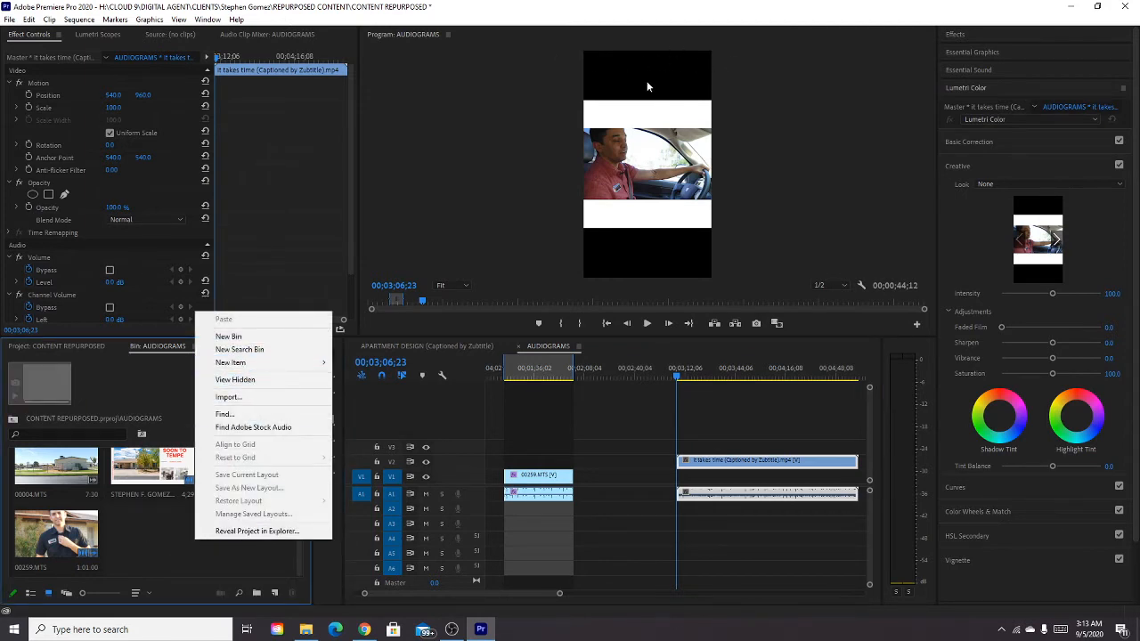
click(156, 537)
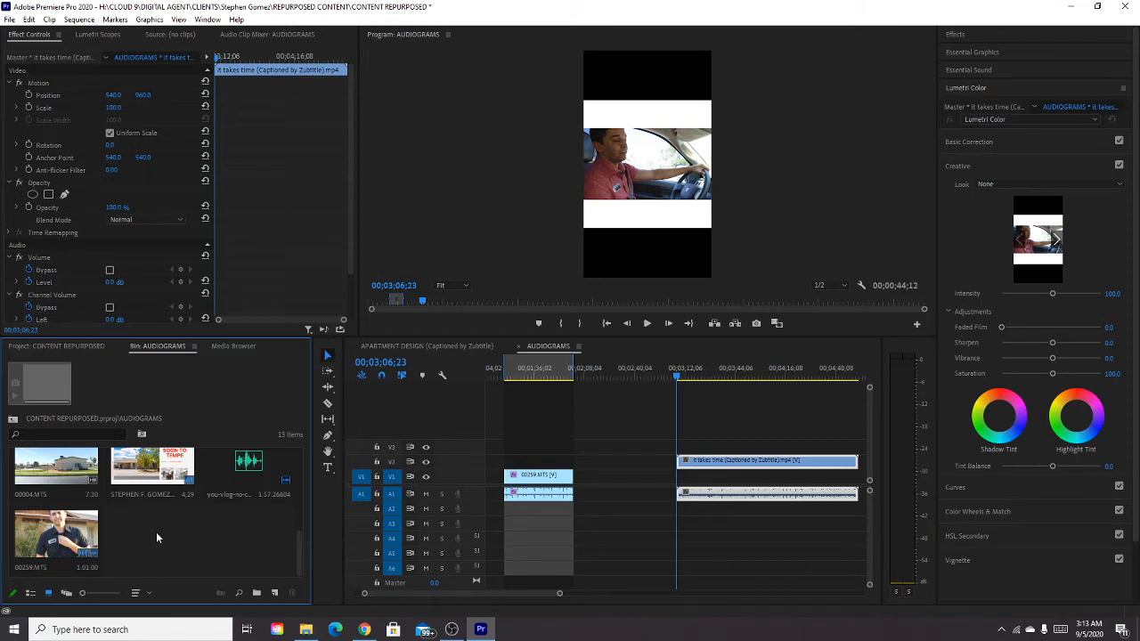
right_click(136, 535)
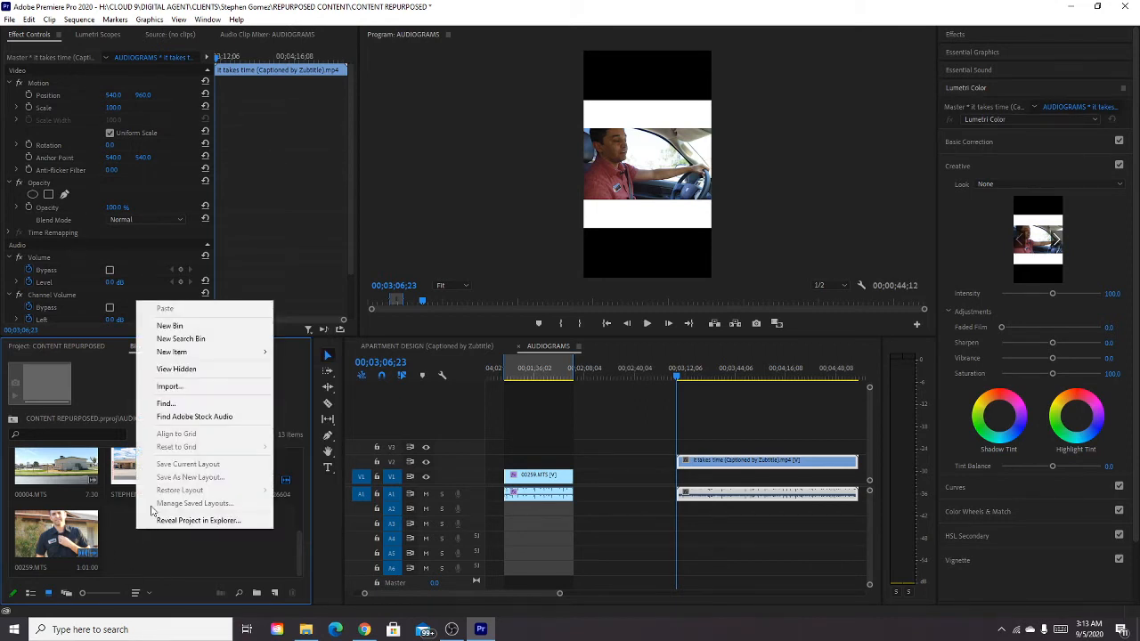
mouse_move(189, 354)
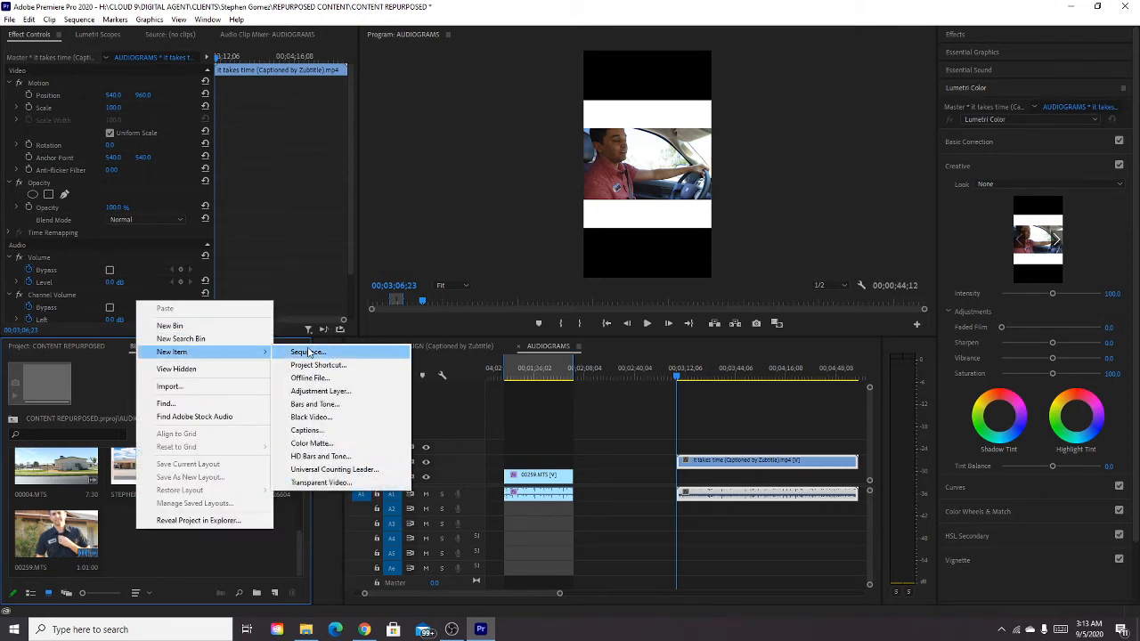
click(311, 444)
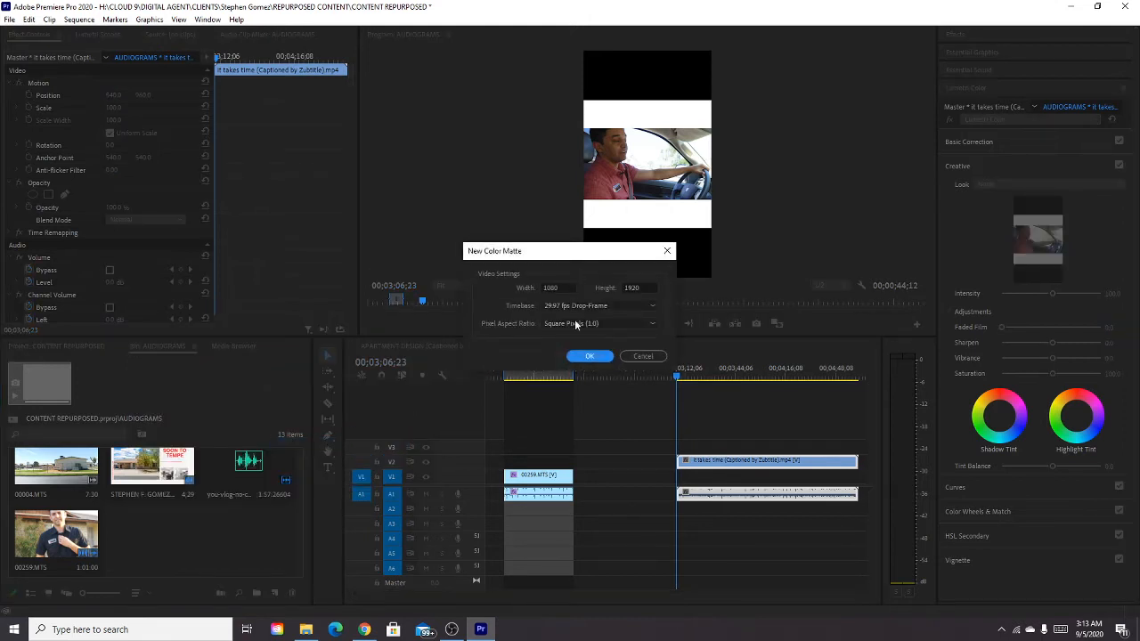
click(589, 356)
mouse_move(512, 294)
mouse_down()
mouse_move(470, 256)
mouse_move(428, 389)
mouse_up()
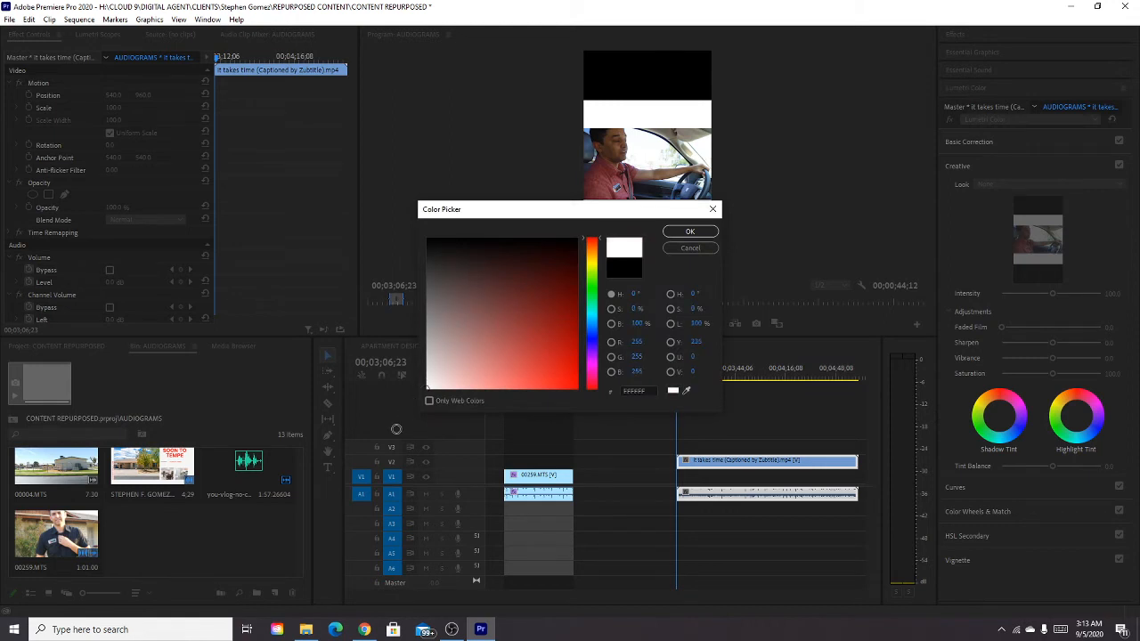
click(699, 232)
text(white)
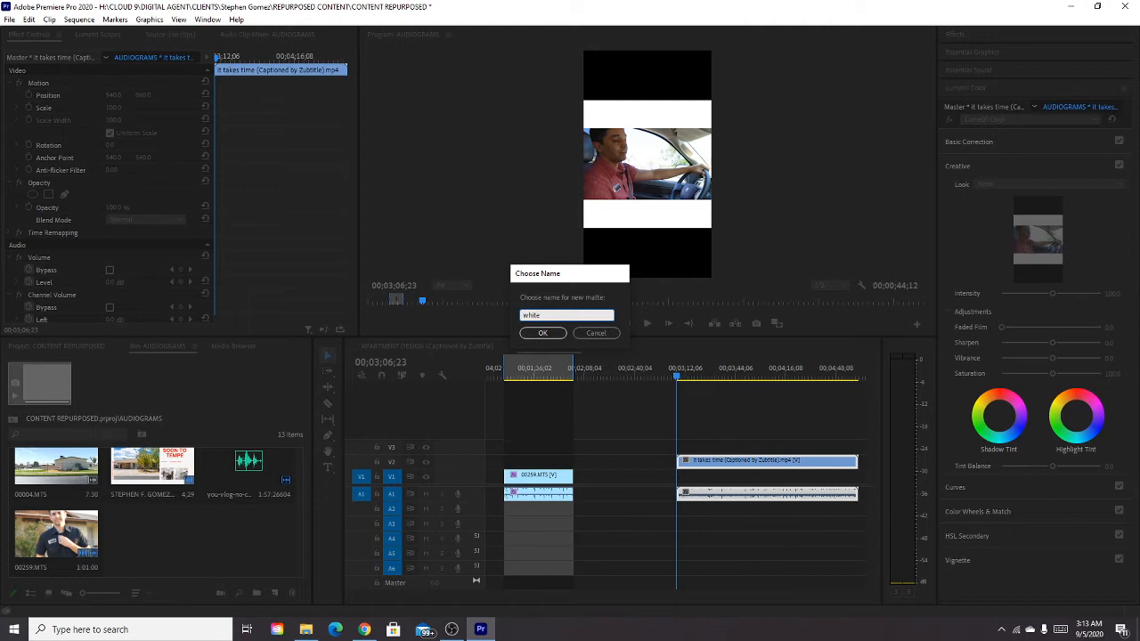
key(Return)
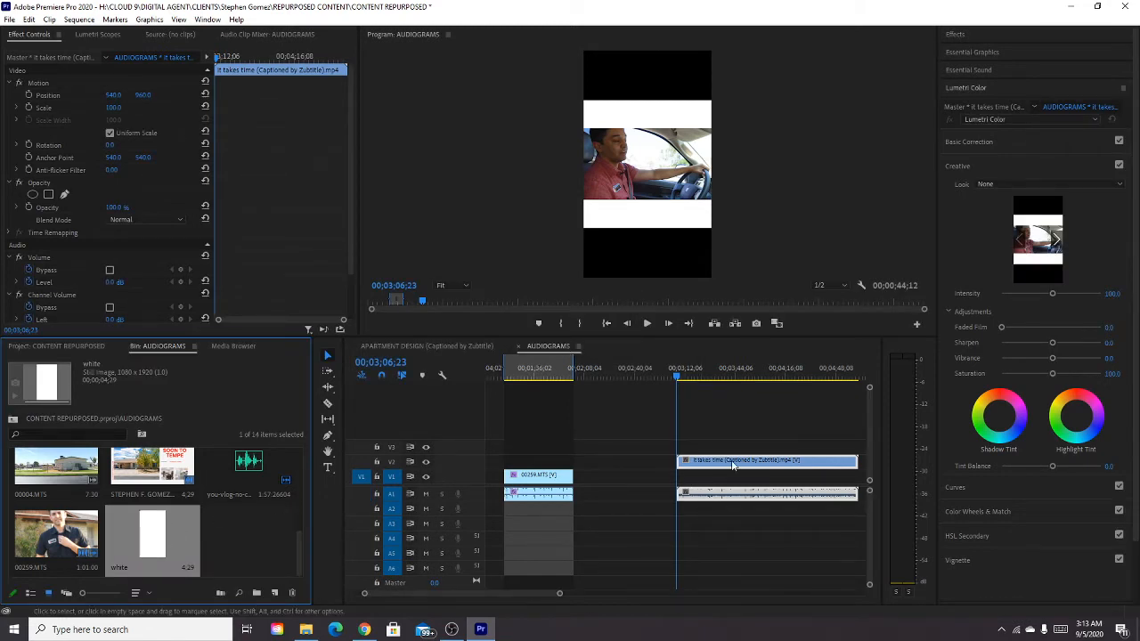
Place the white matte on track V2 at the captioned clip's start and raise the clip's video above it to V3.
drag(723, 465, 724, 476)
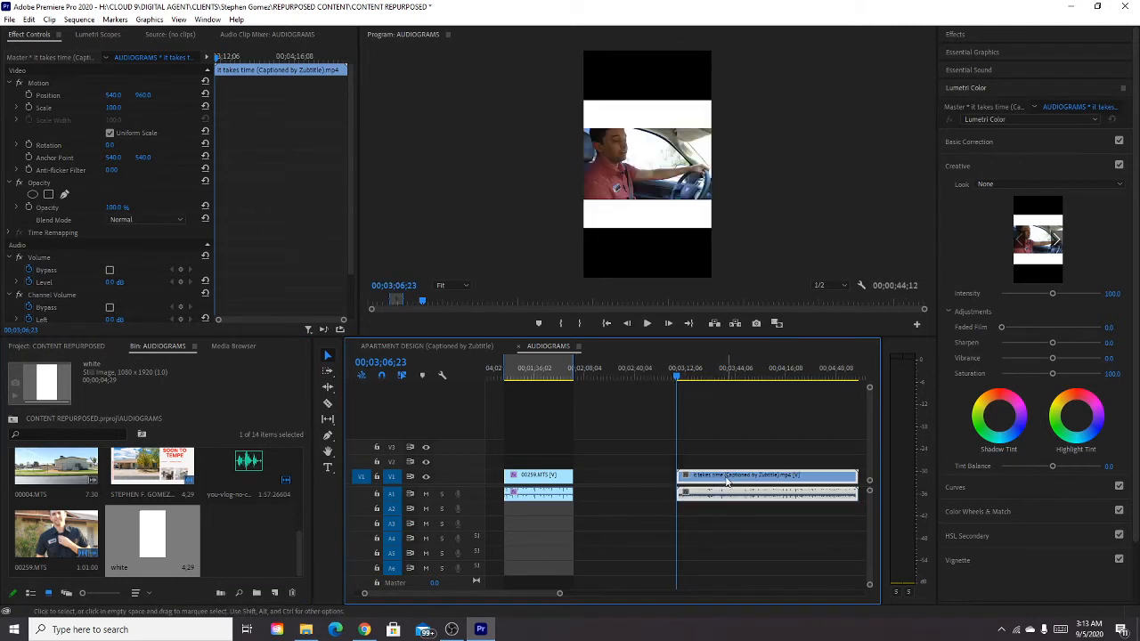
drag(160, 540, 682, 462)
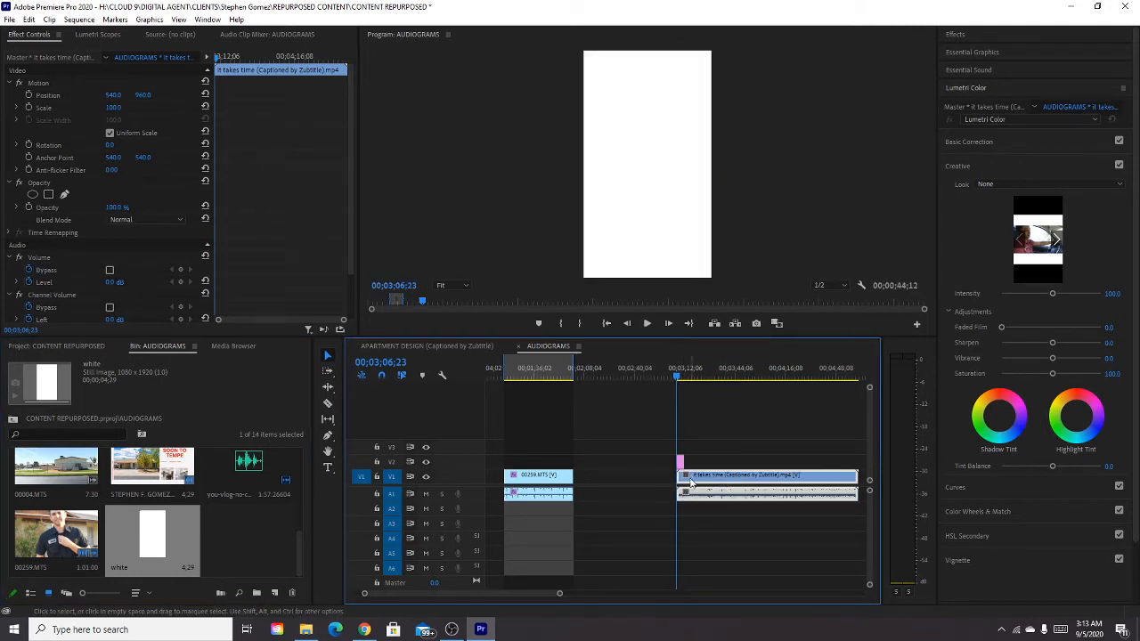
drag(692, 478, 697, 450)
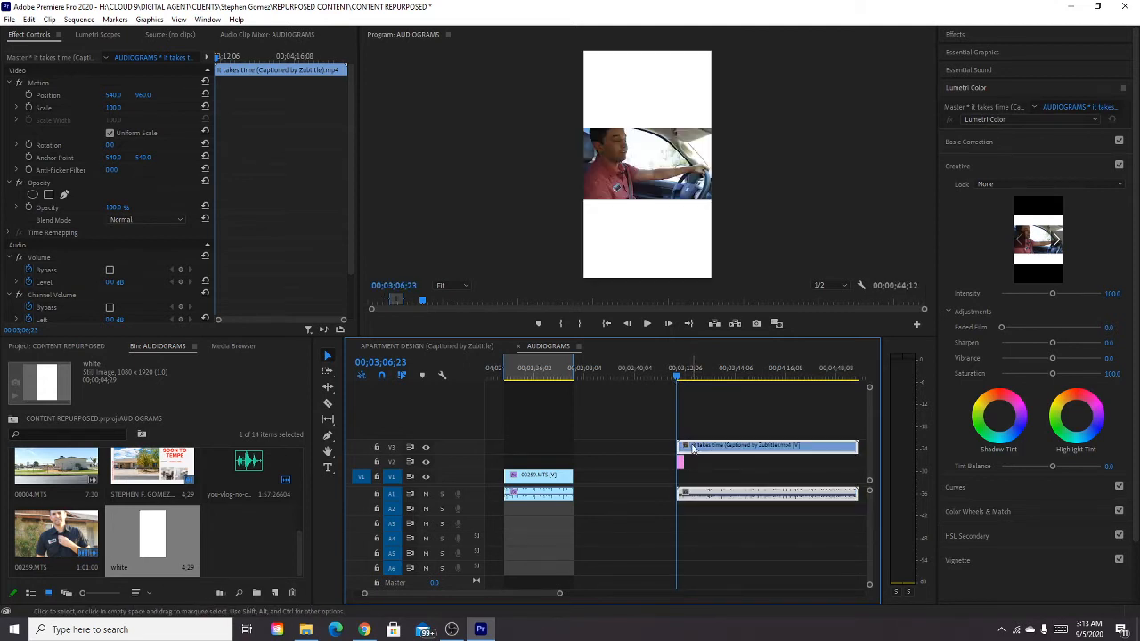
Extend the white matte to the captioned clip's full length, and move the matte down to V1 and the clip's video to V2.
click(393, 448)
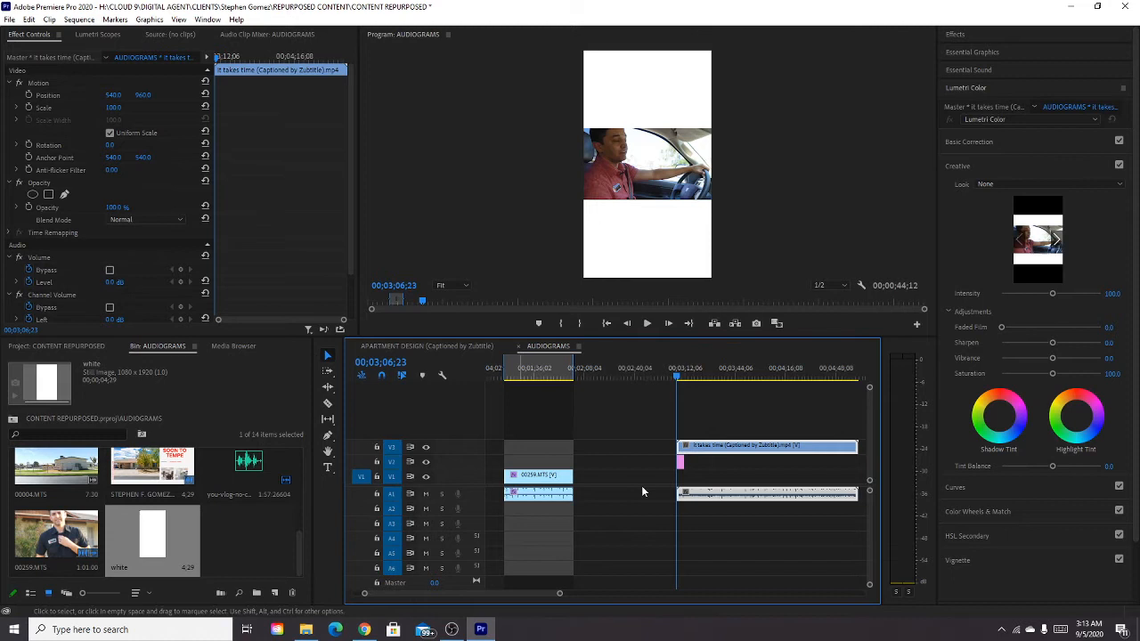
drag(697, 463, 857, 464)
drag(731, 410, 709, 460)
click(706, 444)
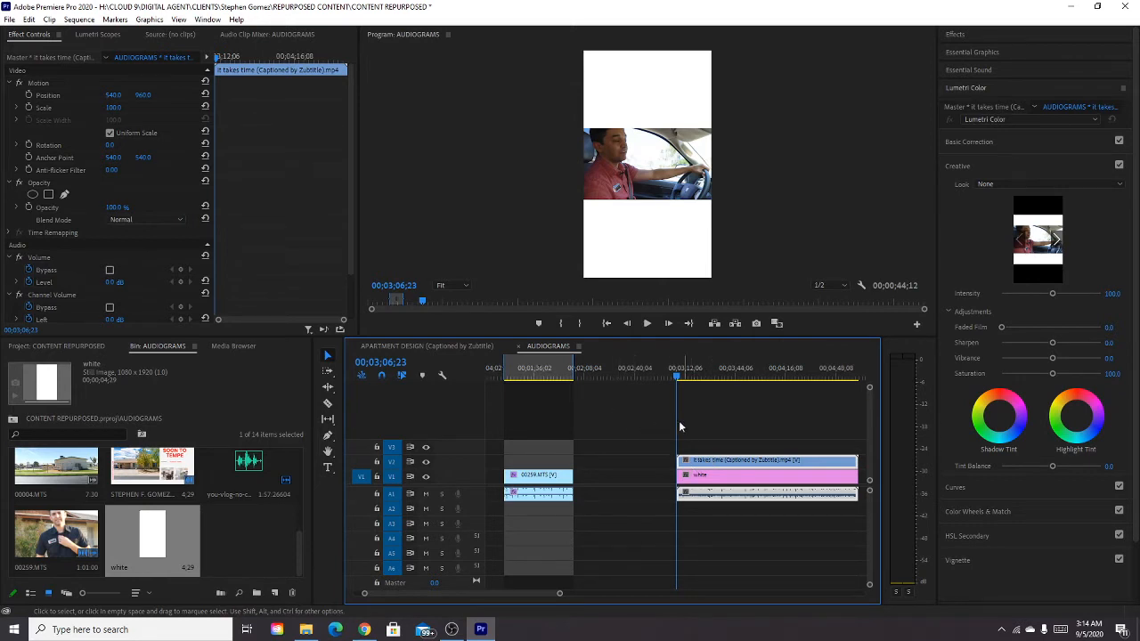
Play back the opening of the captioned clip over the white matte and return the playhead to its start.
drag(678, 379, 698, 378)
key(space)
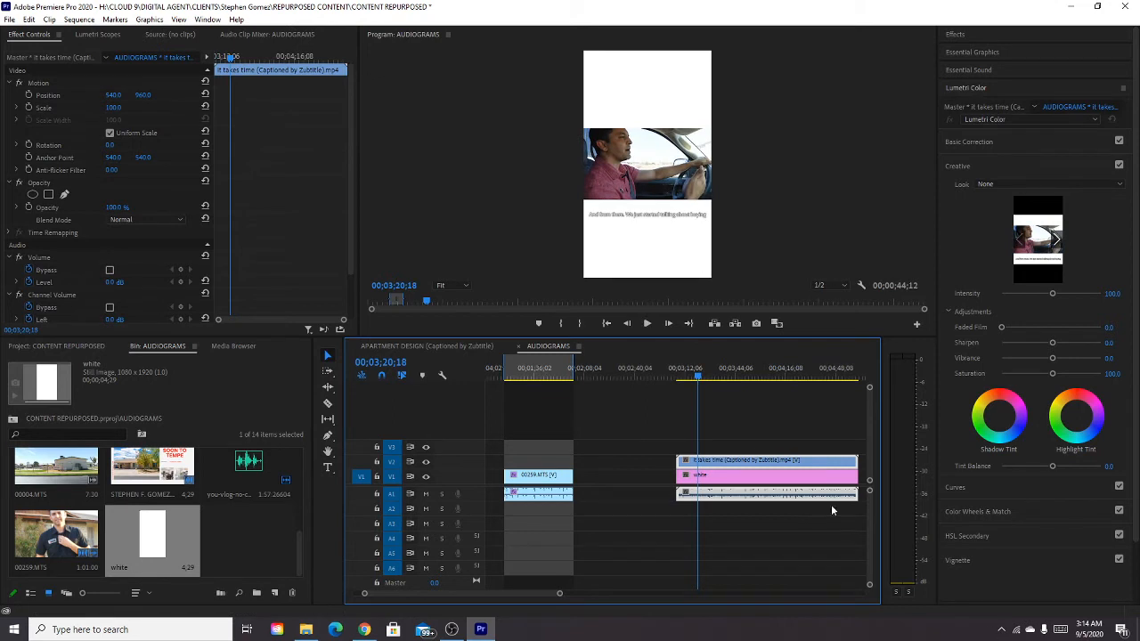
drag(703, 378, 676, 377)
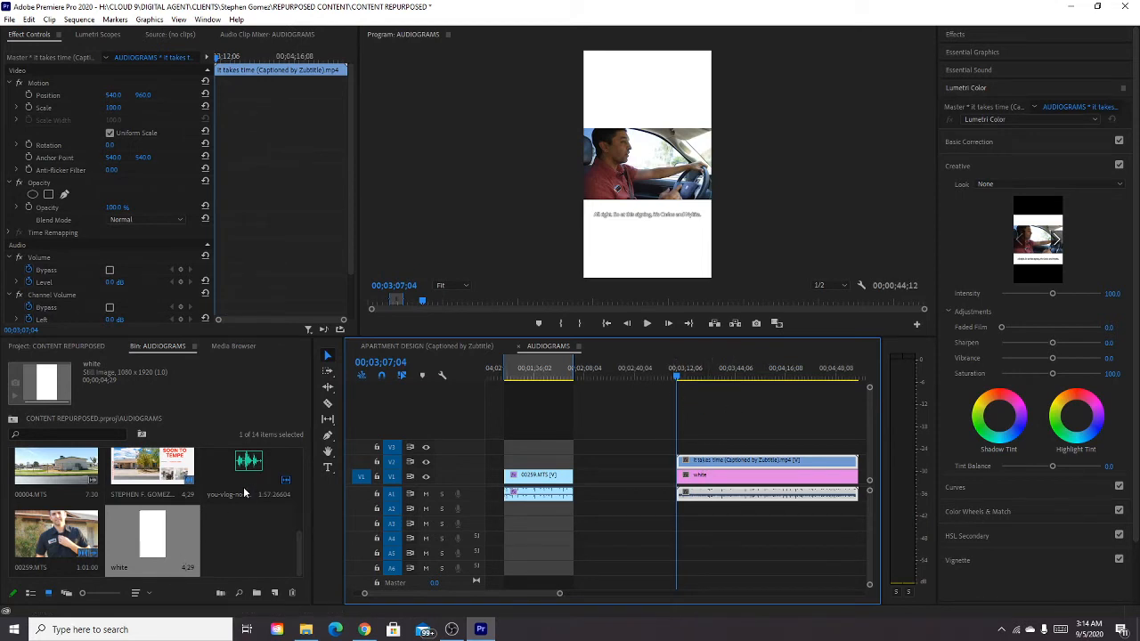
Import the avatar logo PNG from File Explorer, placing it on track V3 at the end of the captioned clip.
key(minus)
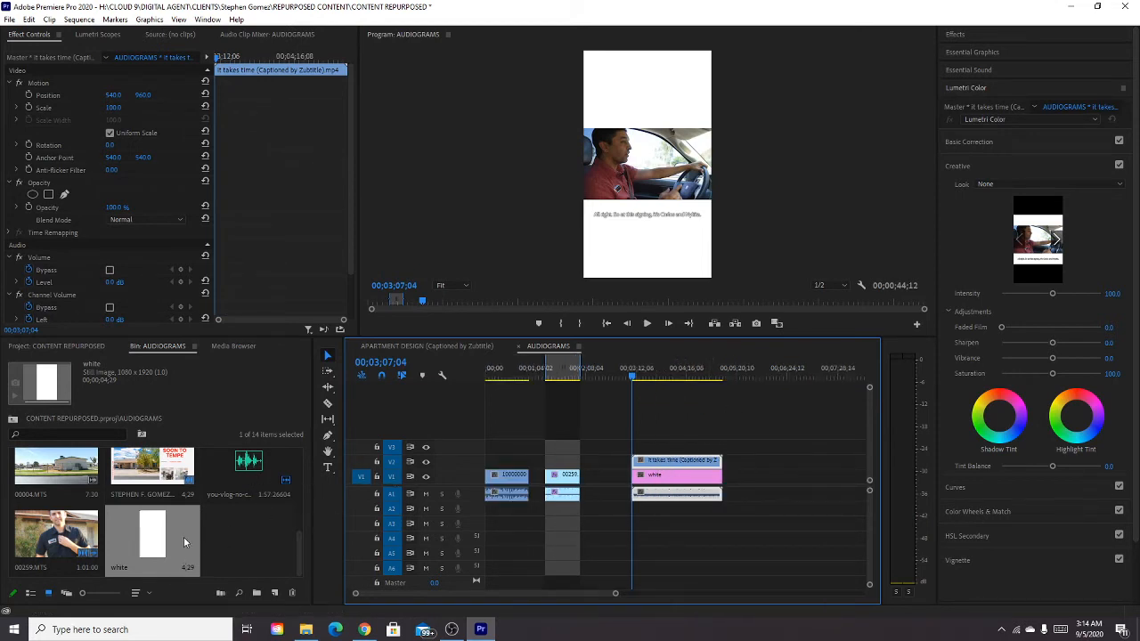
scroll(184, 537, up, 3)
scroll(208, 545, down, 3)
mouse_move(240, 470)
mouse_down()
mouse_move(643, 520)
mouse_move(490, 526)
mouse_move(249, 462)
mouse_up()
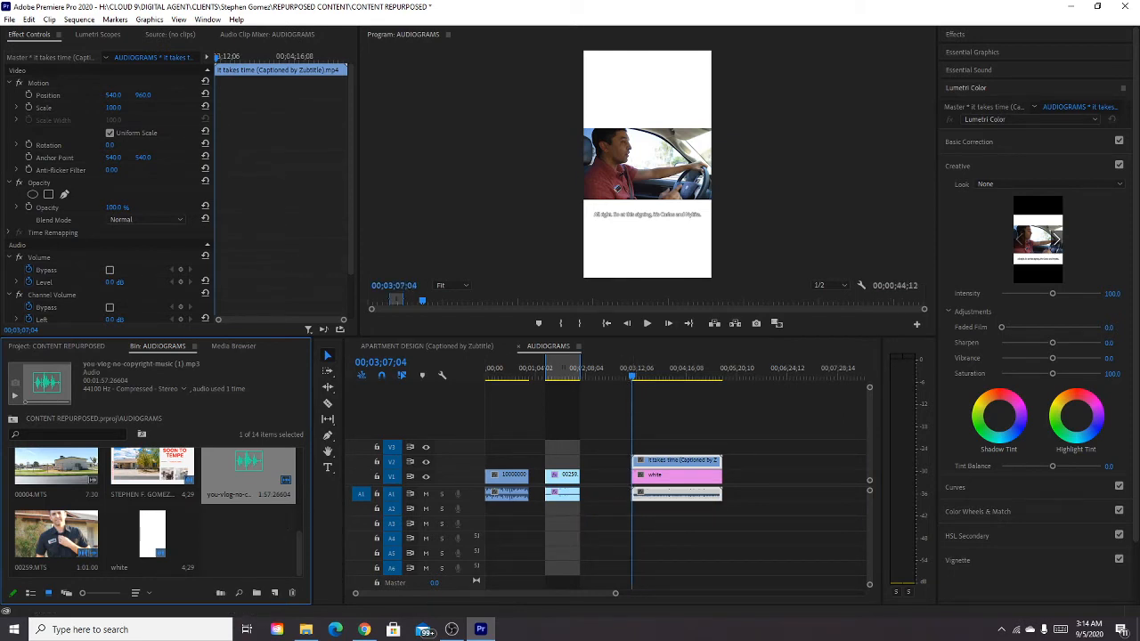
key(alt+Tab)
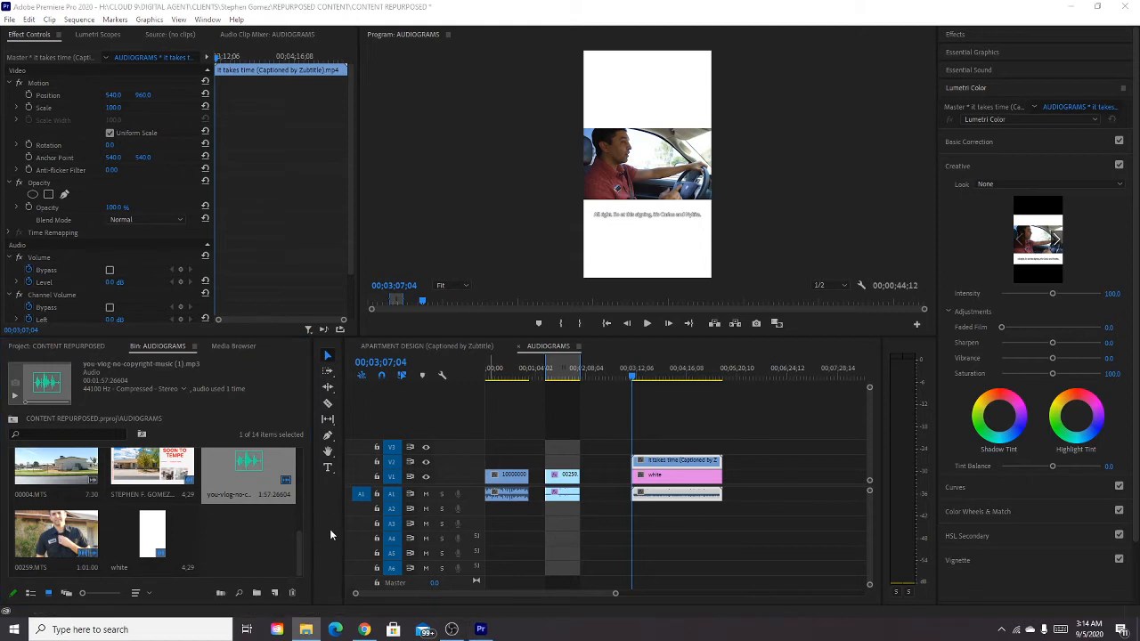
drag(299, 547, 291, 571)
key(alt+Tab)
drag(287, 560, 722, 446)
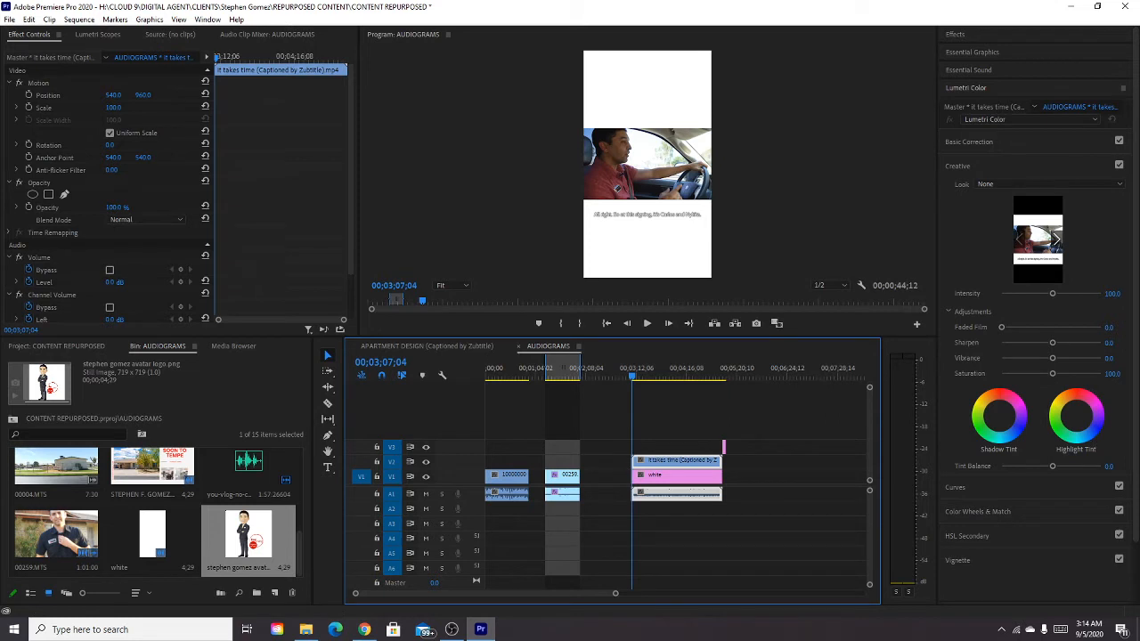
Audition you-vlog-no-copyright-music (1).mp3 from the AUDIOGRAMS bin at about 24 seconds in.
key(alt+Tab)
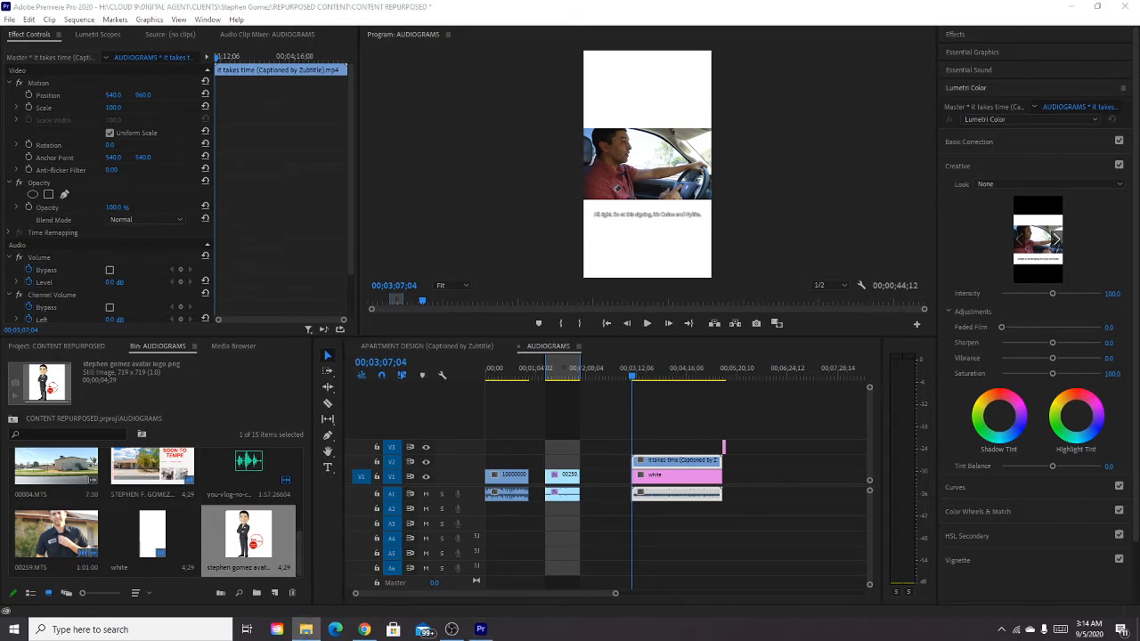
double_click(248, 463)
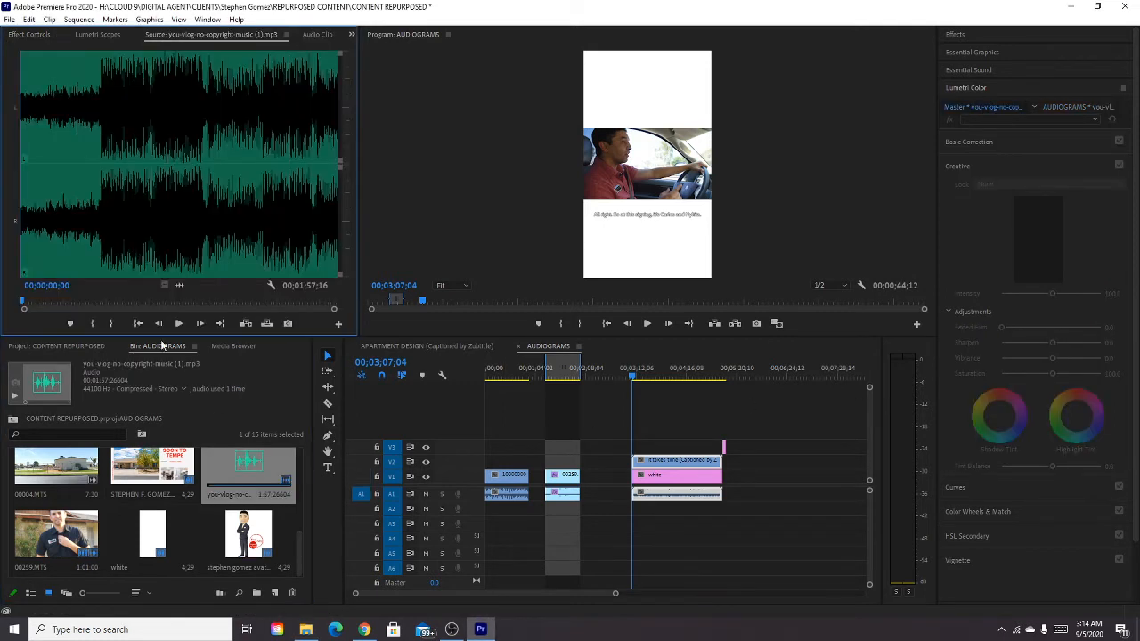
click(178, 324)
click(84, 303)
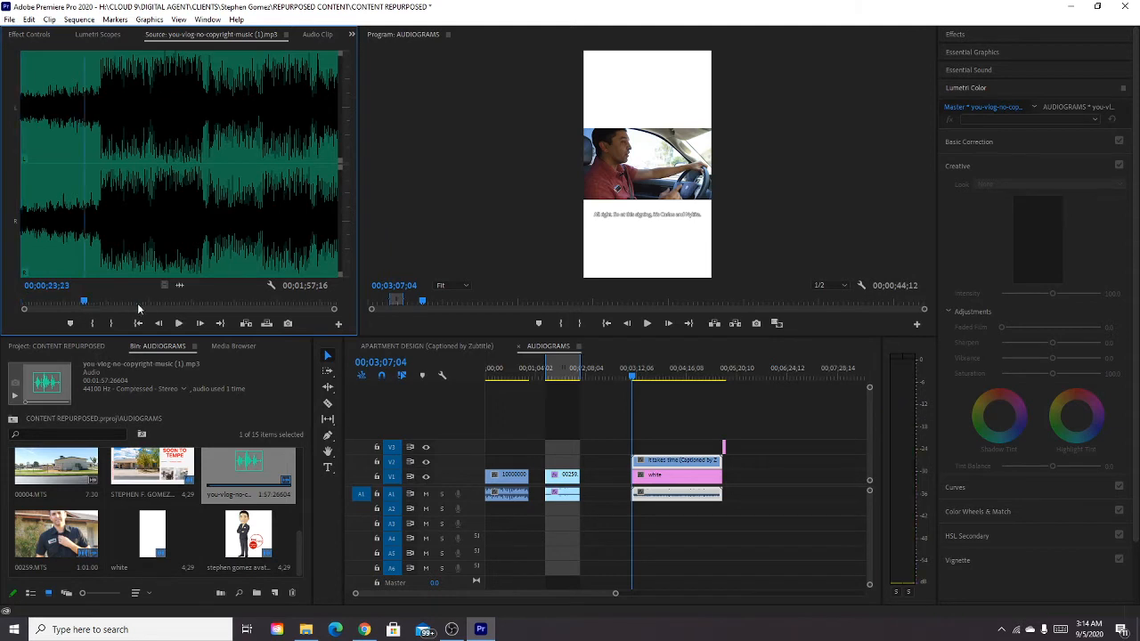
click(182, 325)
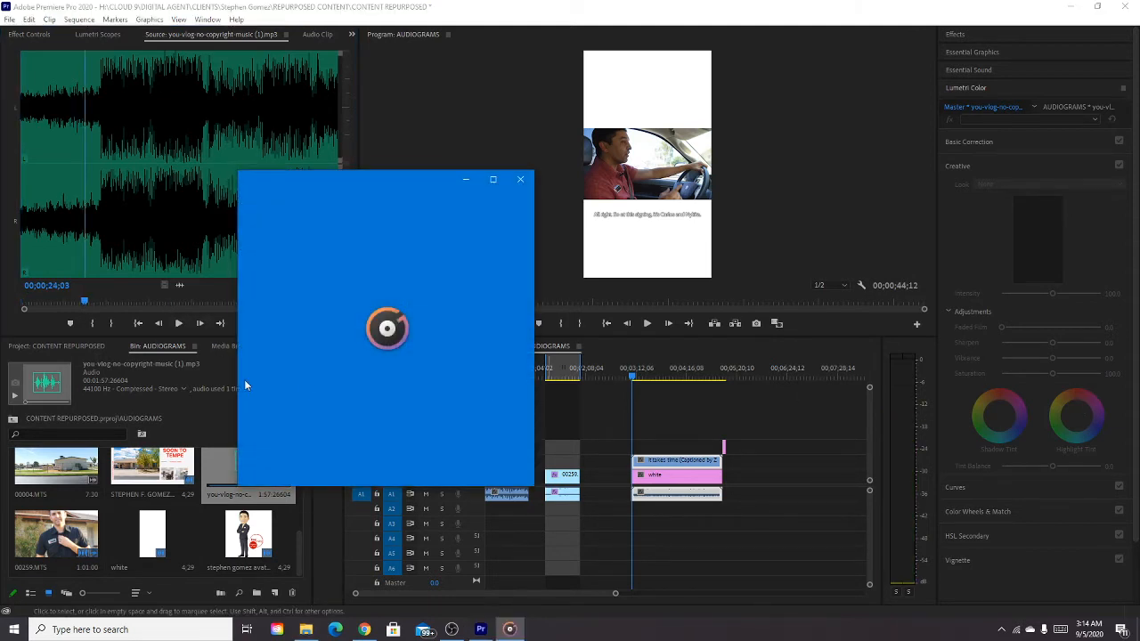
Audition Autumn Solstice and Sideways in Groove Music, and place the ES_Sideways track on A2 at the captioned clip's start.
click(464, 479)
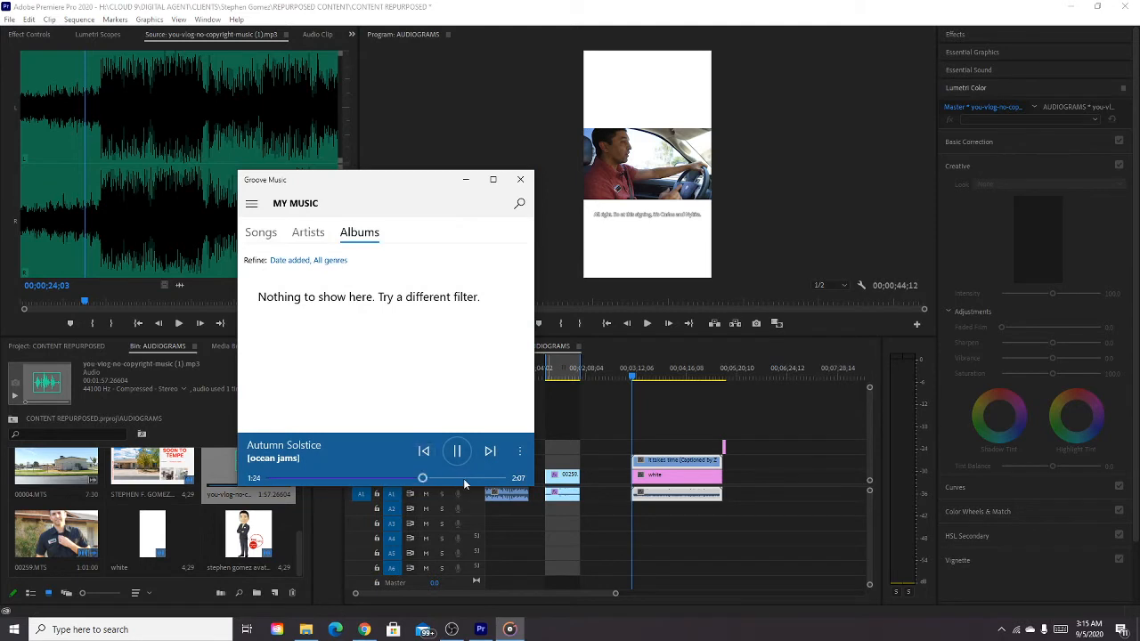
click(520, 179)
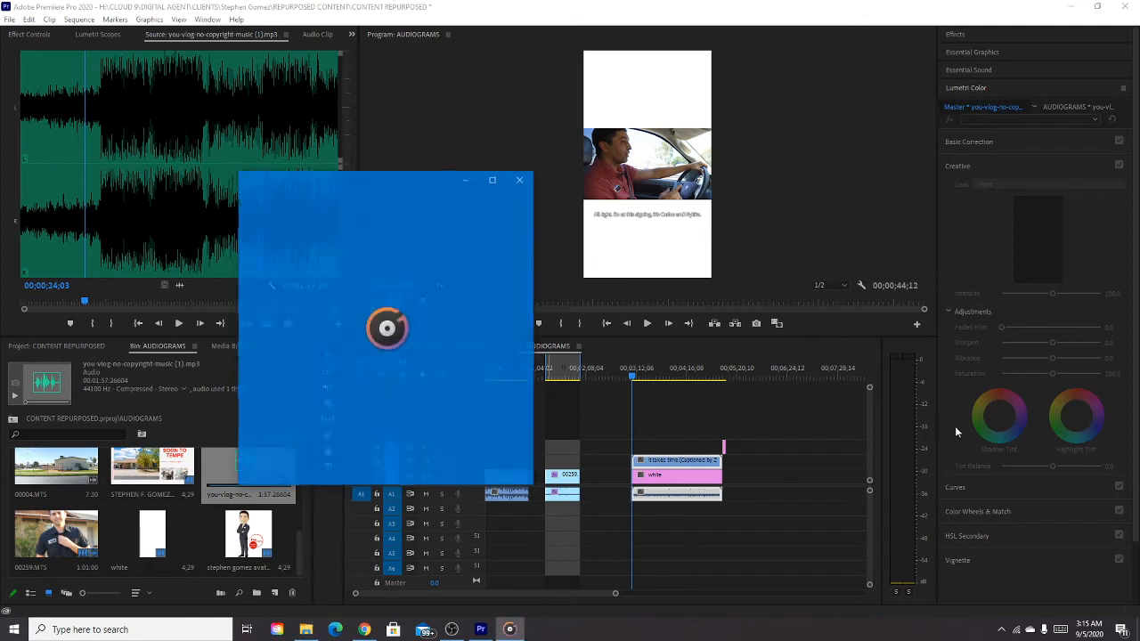
click(459, 479)
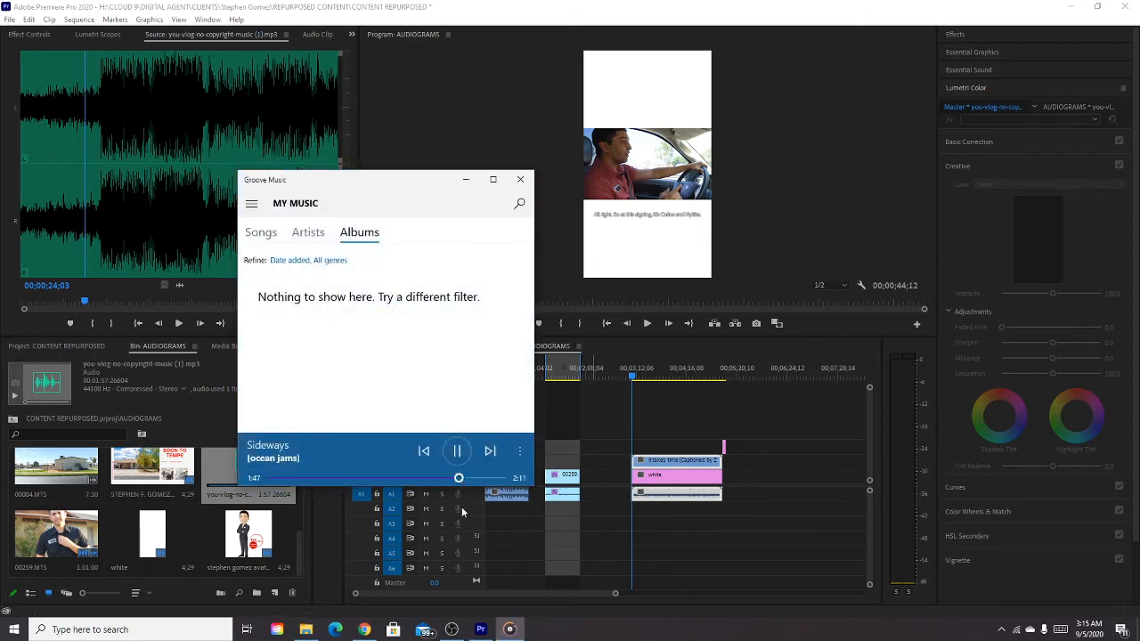
click(520, 179)
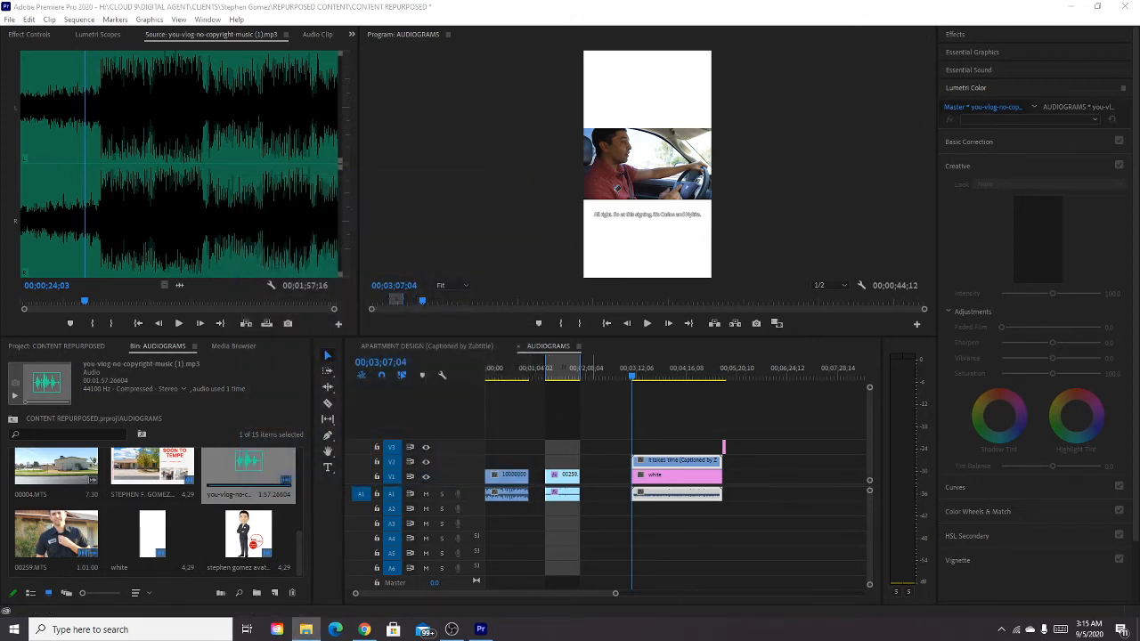
drag(481, 629, 640, 513)
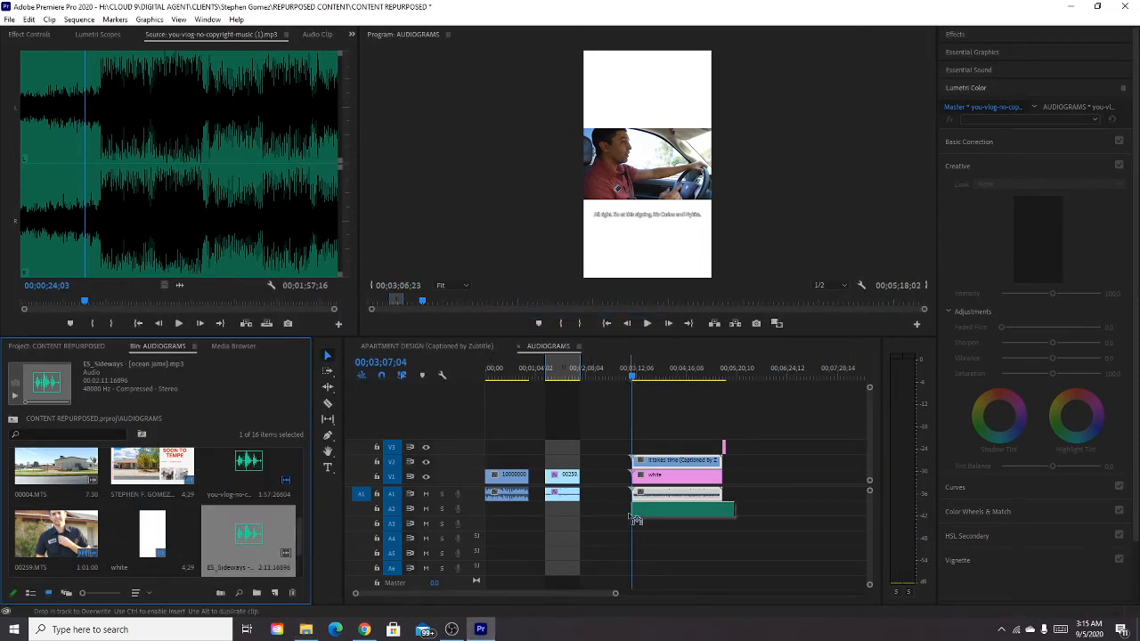
click(646, 552)
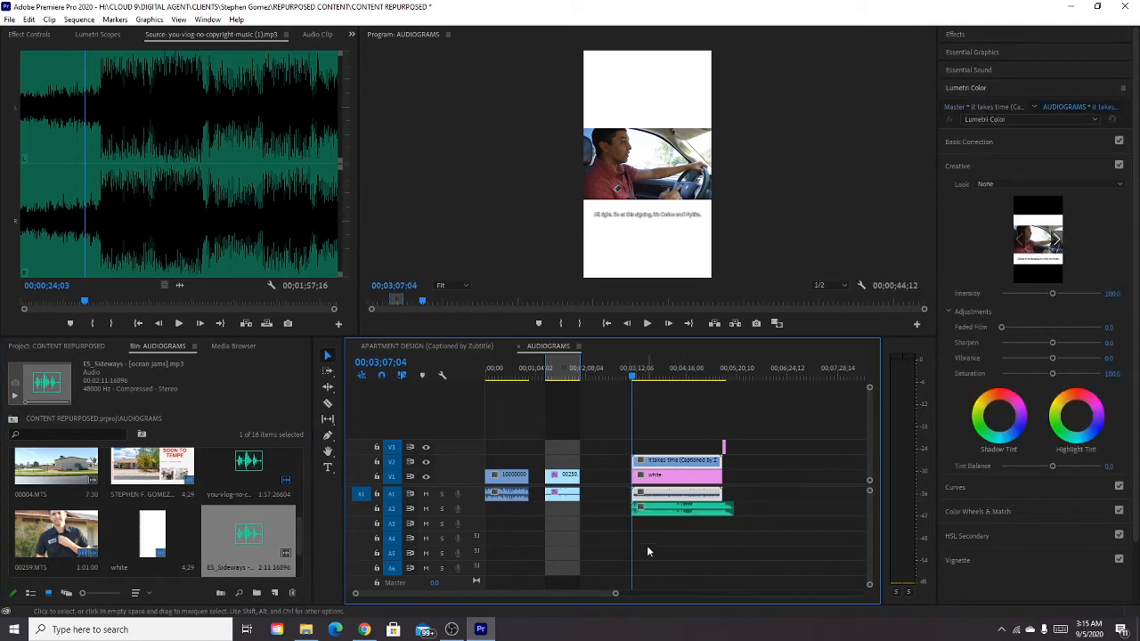
Lower the ES_Sideways music on A2 to about -29.9 dB in the Audio Clip Mixer and play back the mix.
click(715, 377)
key(equal)
key(equal)
key(equal)
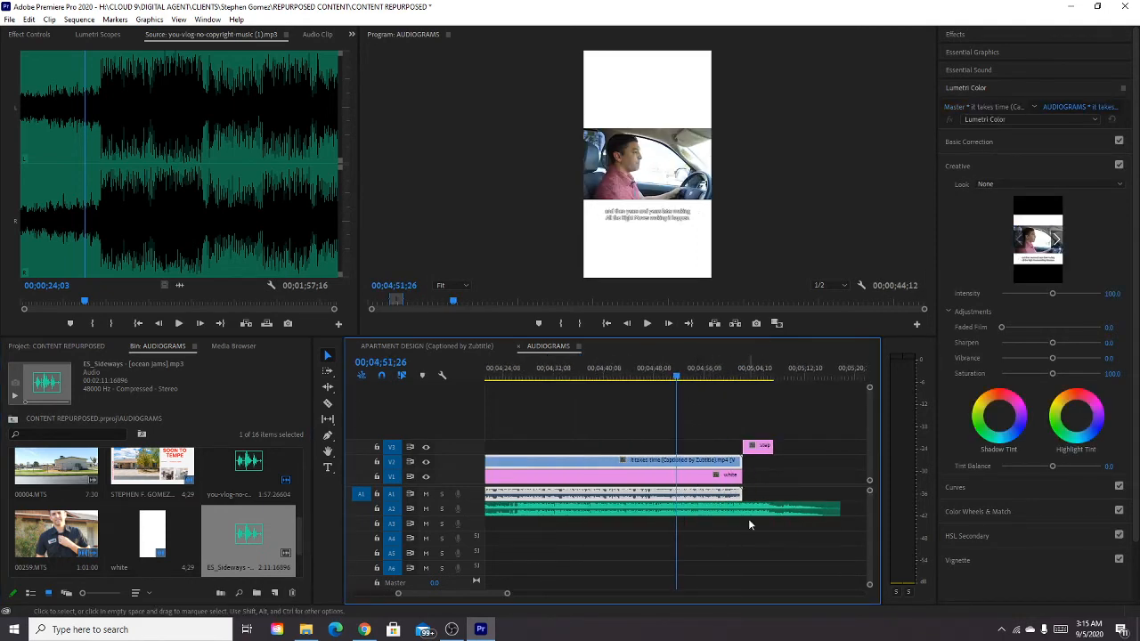
key(space)
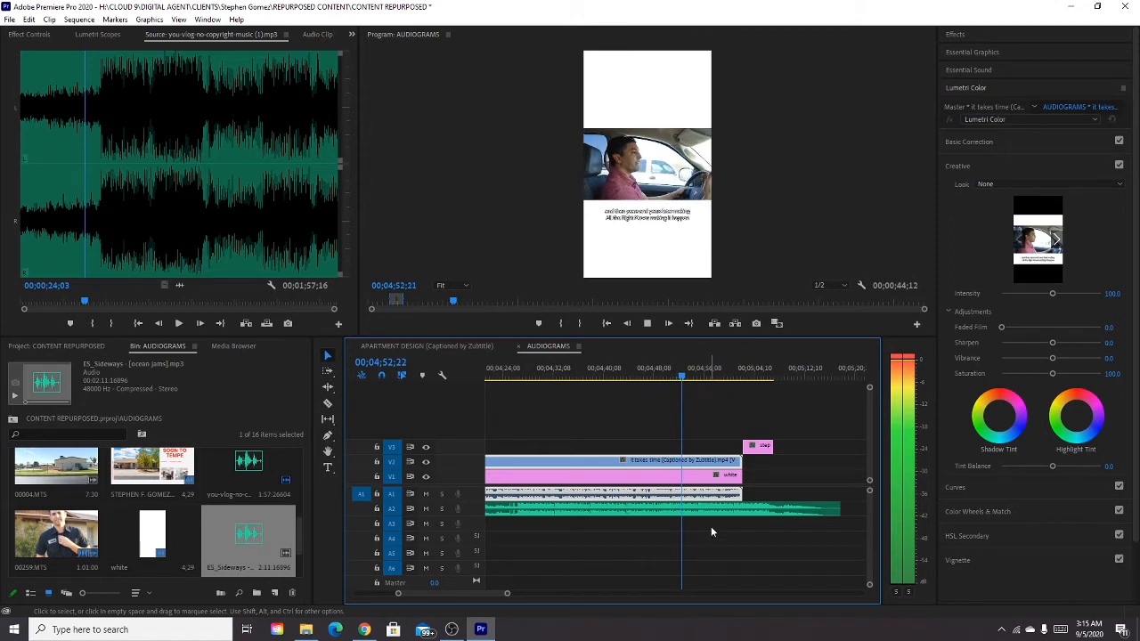
key(space)
click(319, 35)
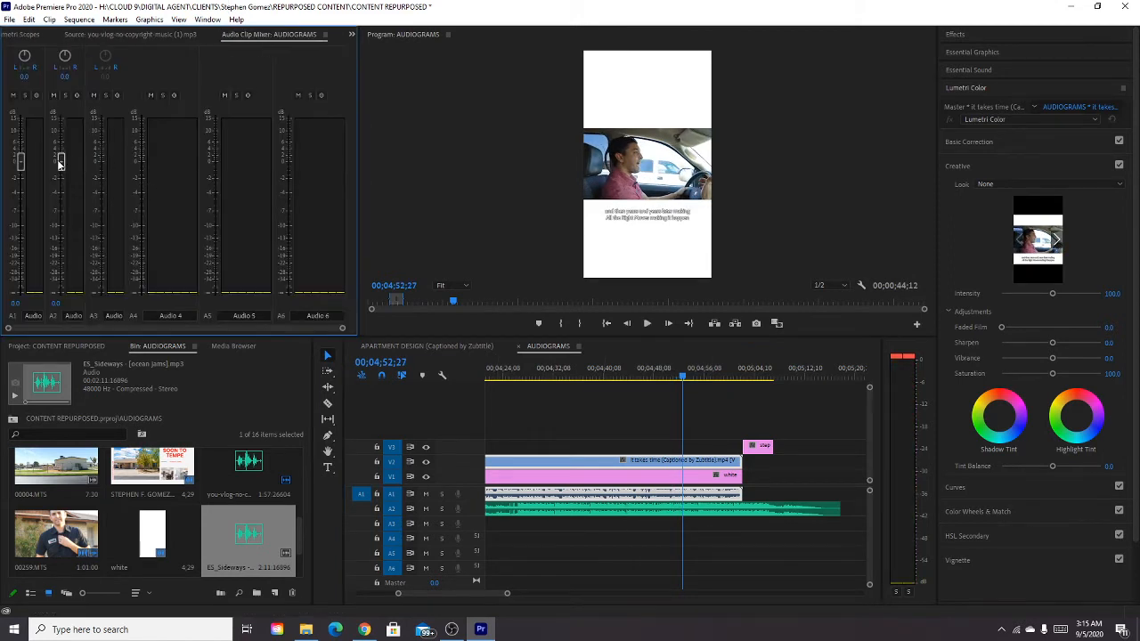
drag(59, 161, 52, 281)
click(735, 377)
key(space)
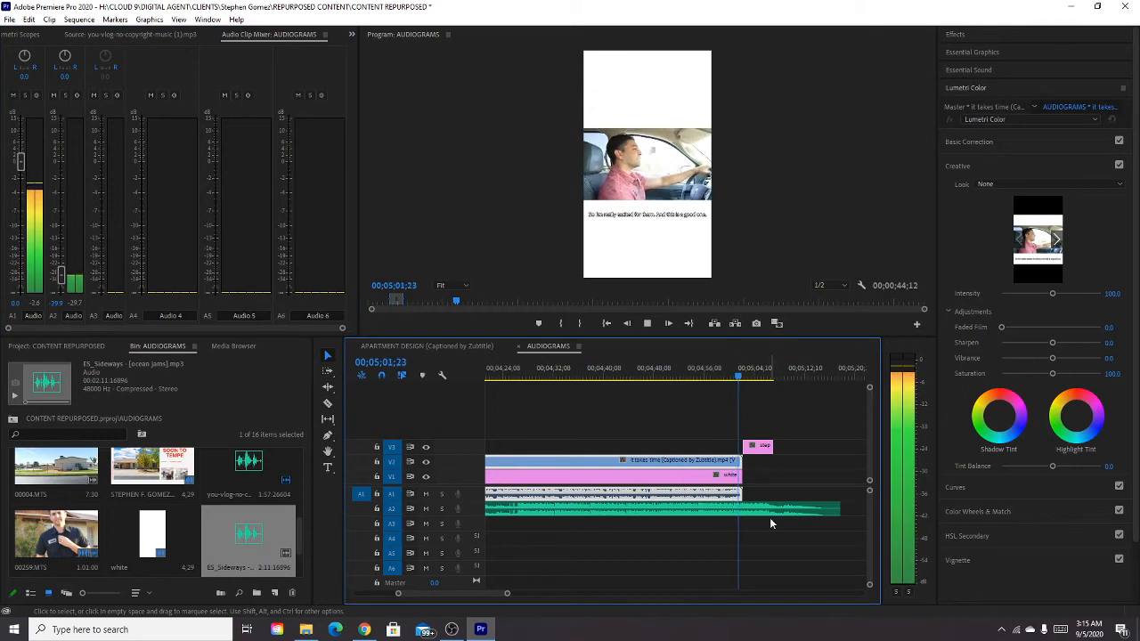
click(702, 378)
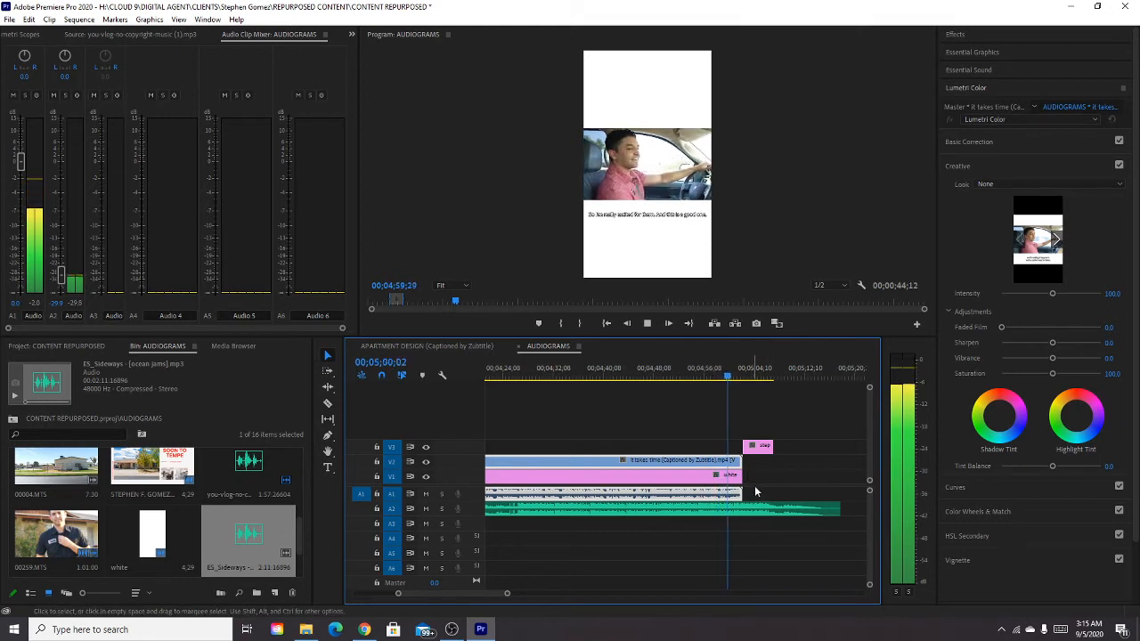
key(space)
Find the end of the speech and trim the captioned clip and white matte back to about 00;05;00;07.
scroll(755, 486, up, 4)
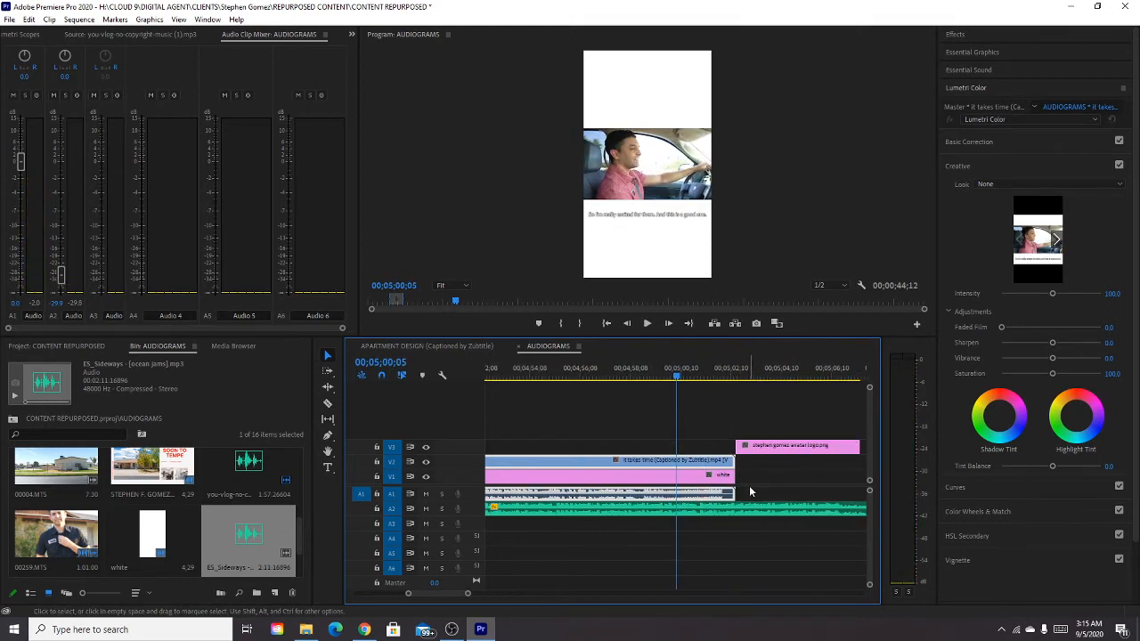
mouse_move(732, 461)
mouse_down()
mouse_move(675, 472)
mouse_move(732, 463)
mouse_up()
key(space)
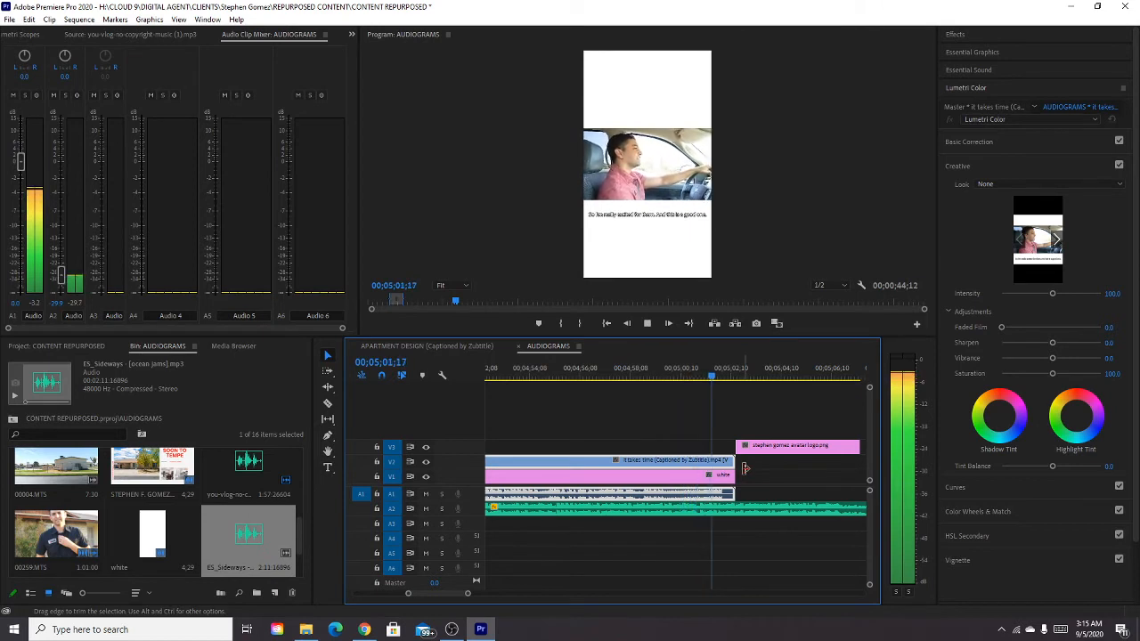
key(space)
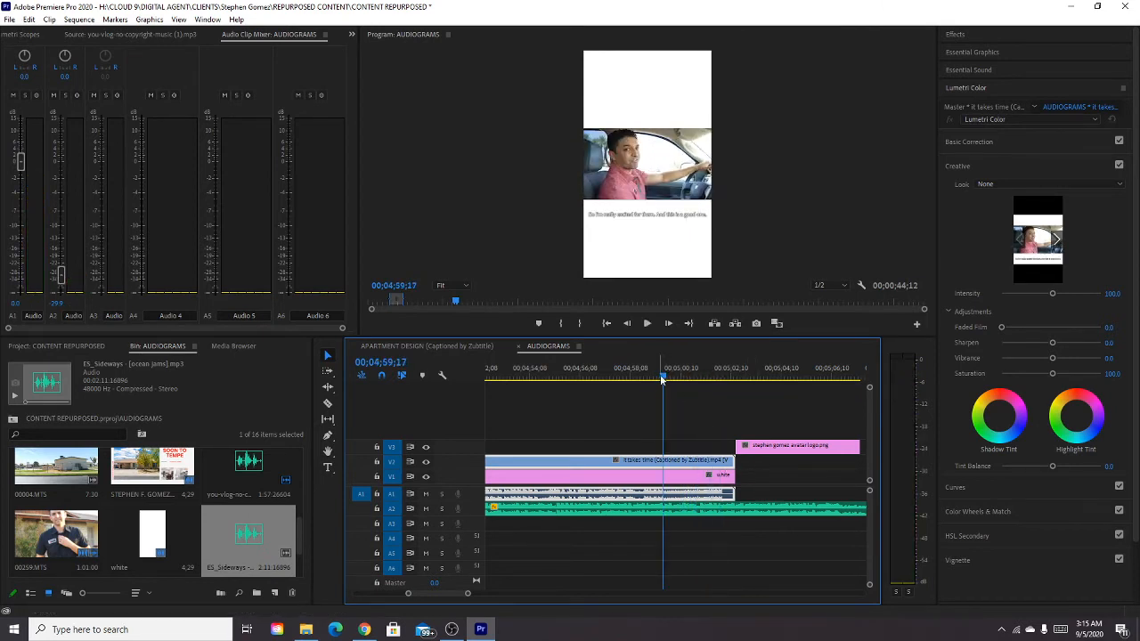
drag(664, 377, 651, 376)
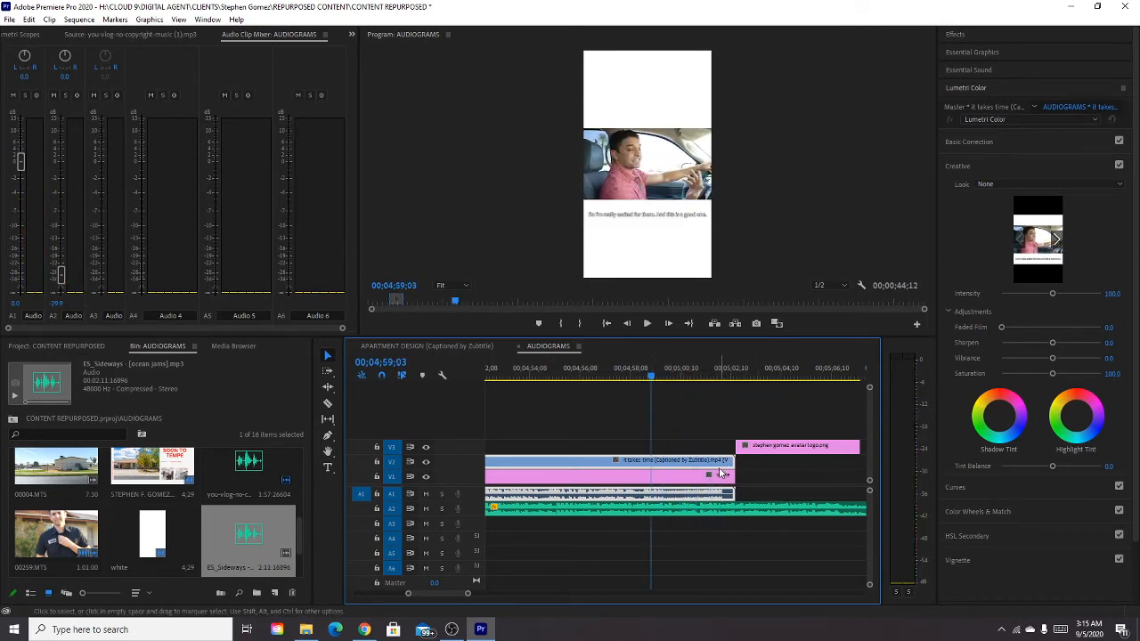
key(space)
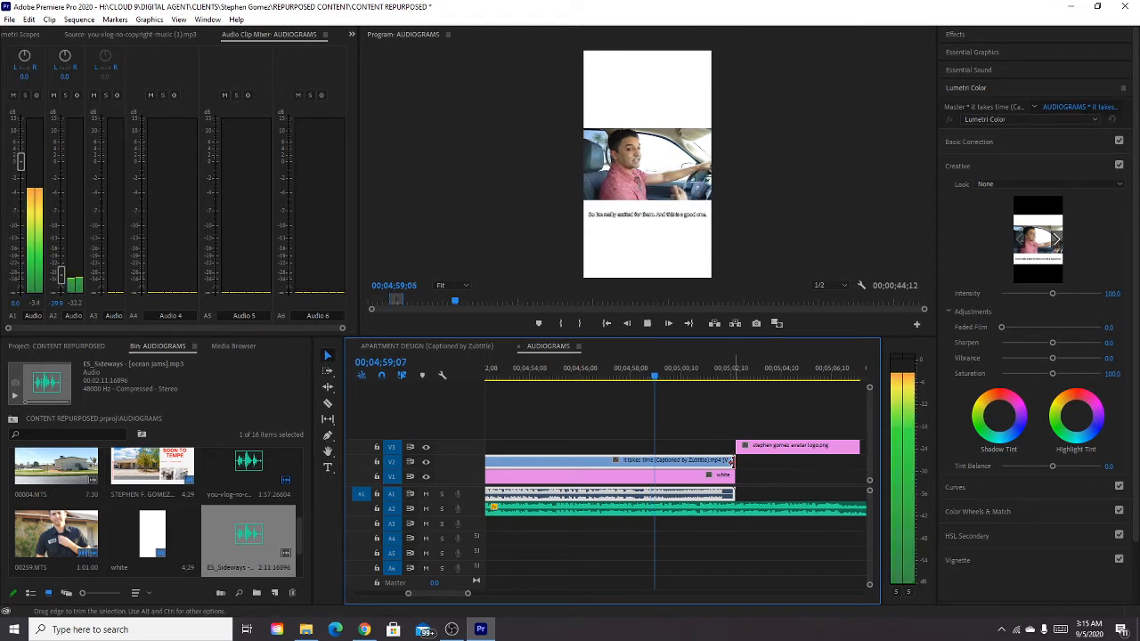
key(space)
drag(737, 461, 676, 485)
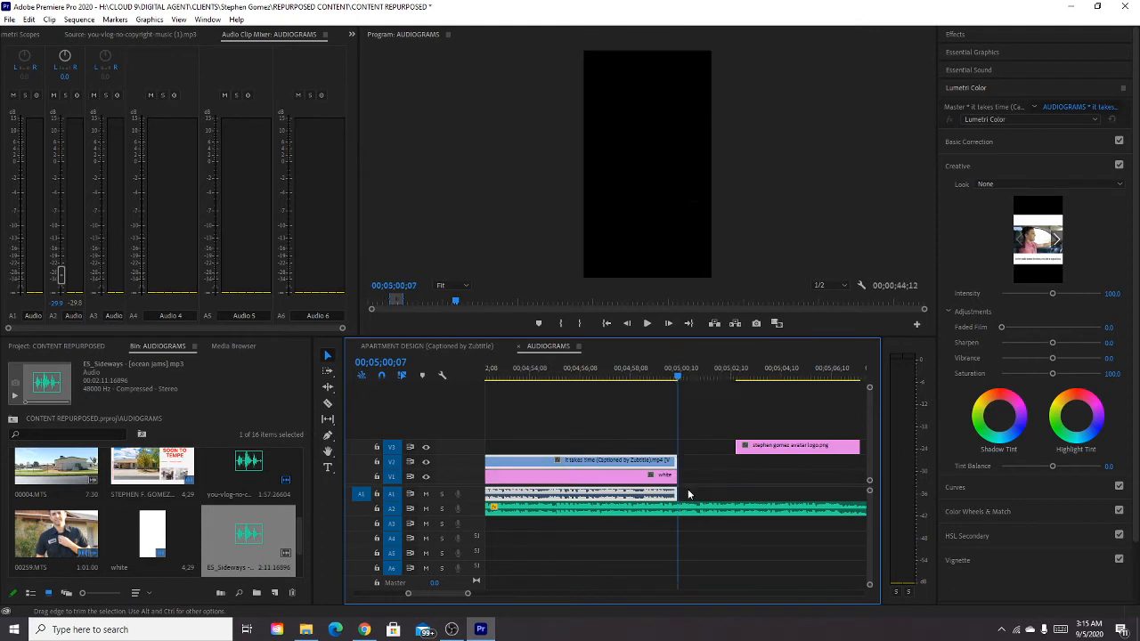
Move the avatar logo on V3 to begin at the captioned clip's end and scale it to about 266 to fill the frame height.
drag(764, 447, 713, 453)
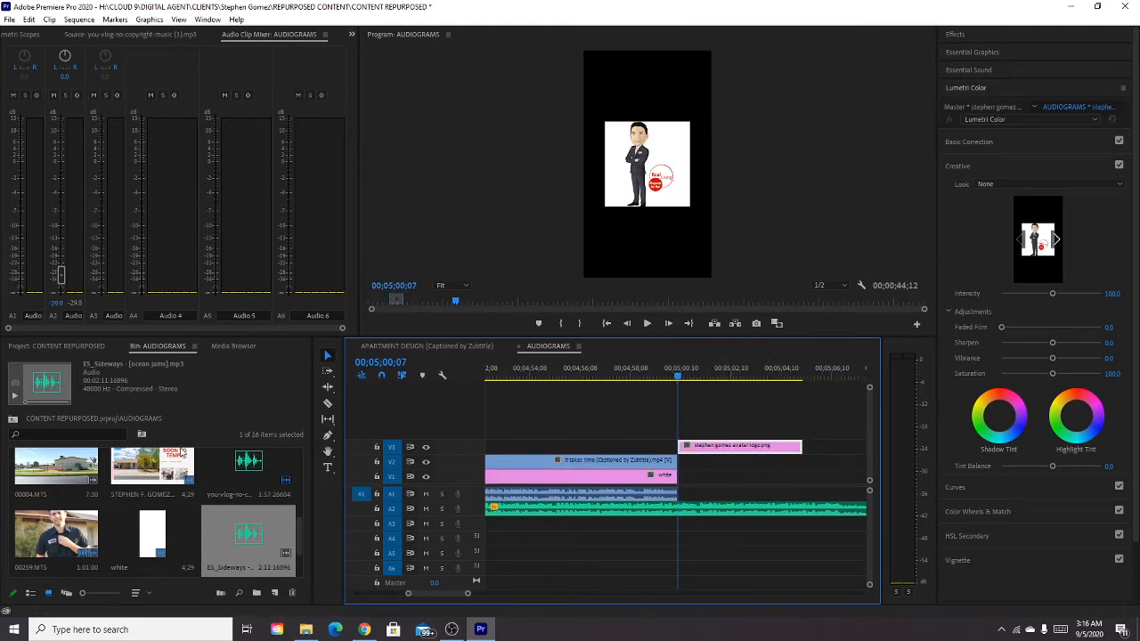
click(10, 35)
click(7, 36)
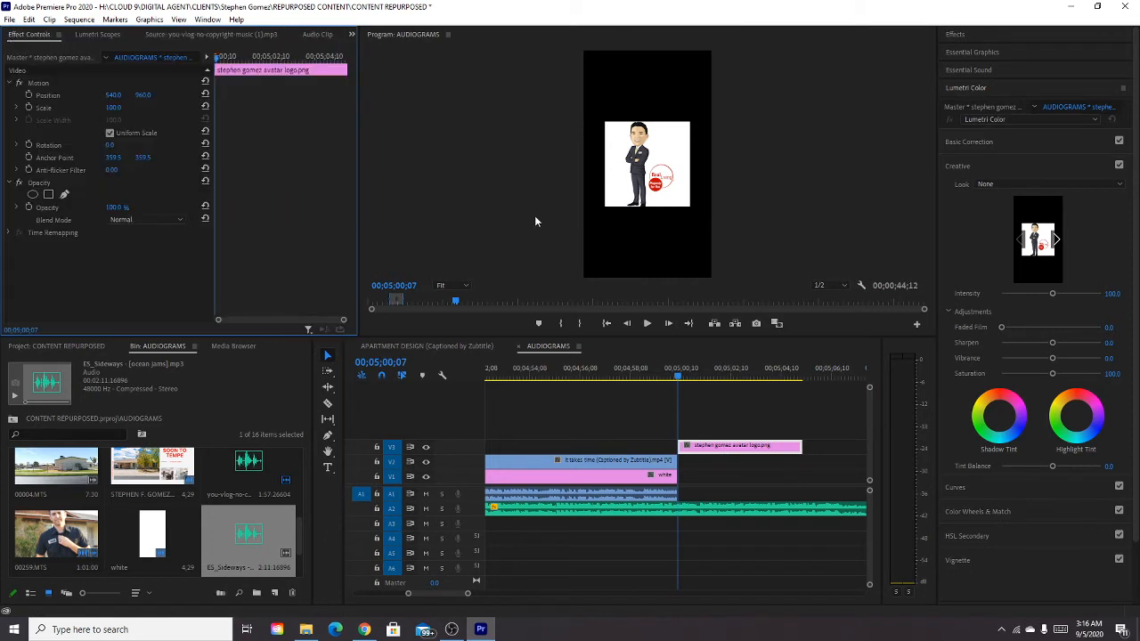
click(754, 452)
drag(130, 110, 278, 110)
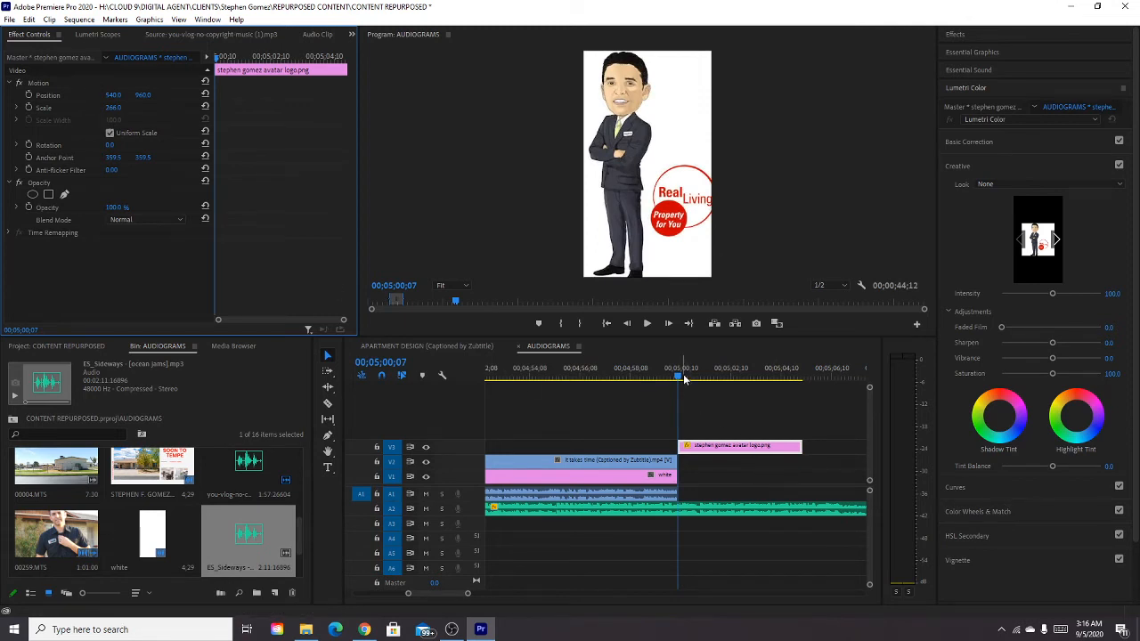
Shift the A2 music earlier so its fade-out falls under the avatar logo, and extend the logo almost to the music's end.
drag(681, 378, 673, 377)
key(space)
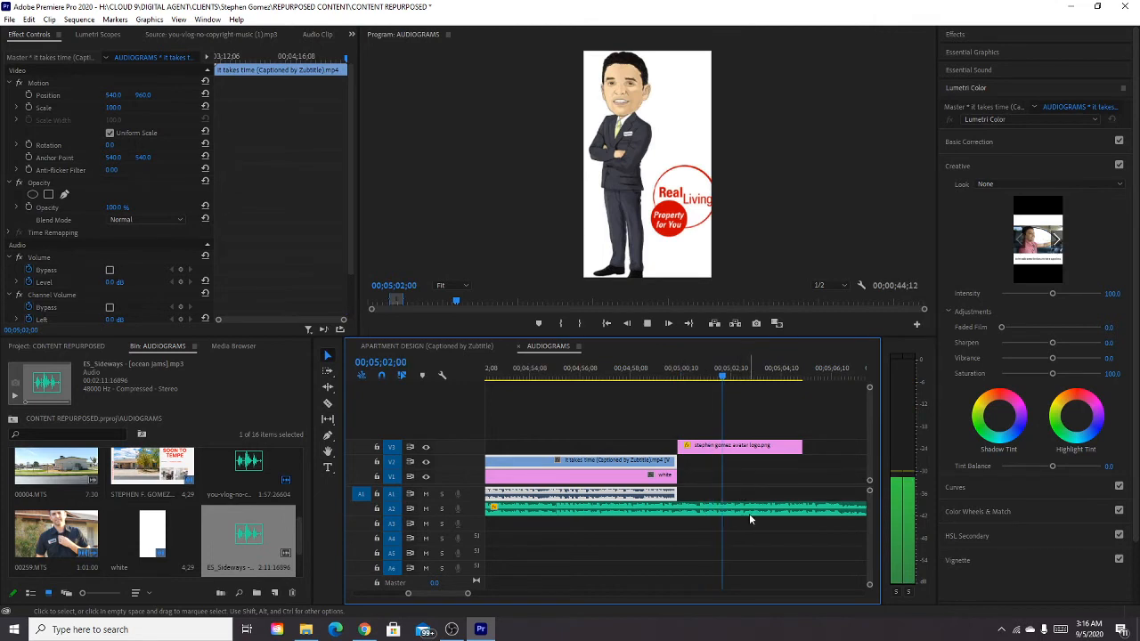
key(minus)
key(minus)
click(691, 515)
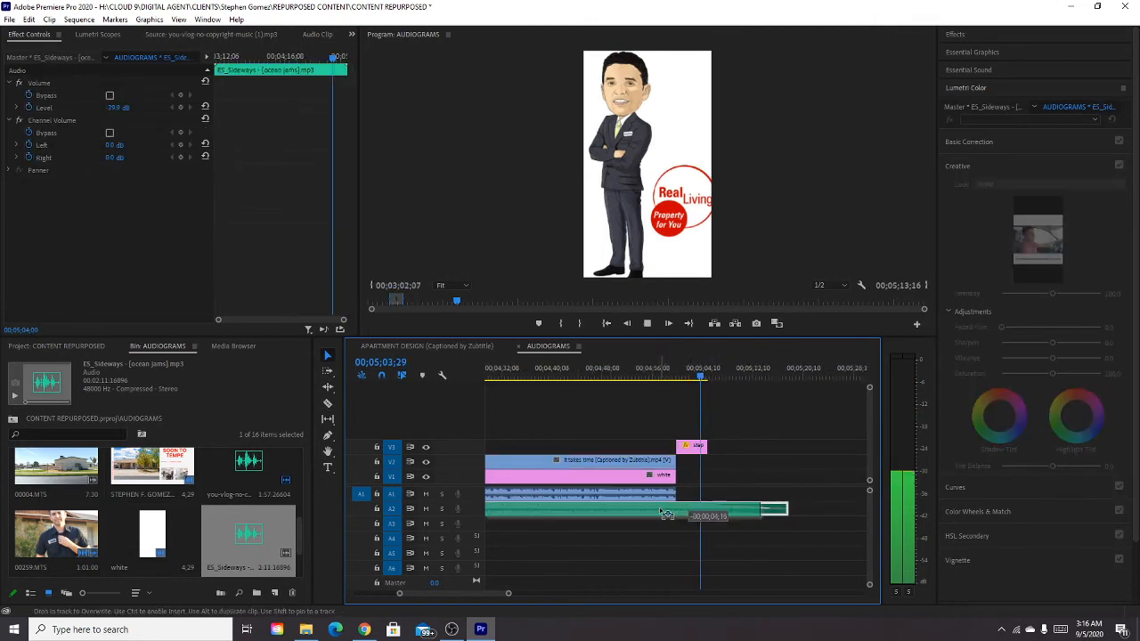
click(671, 378)
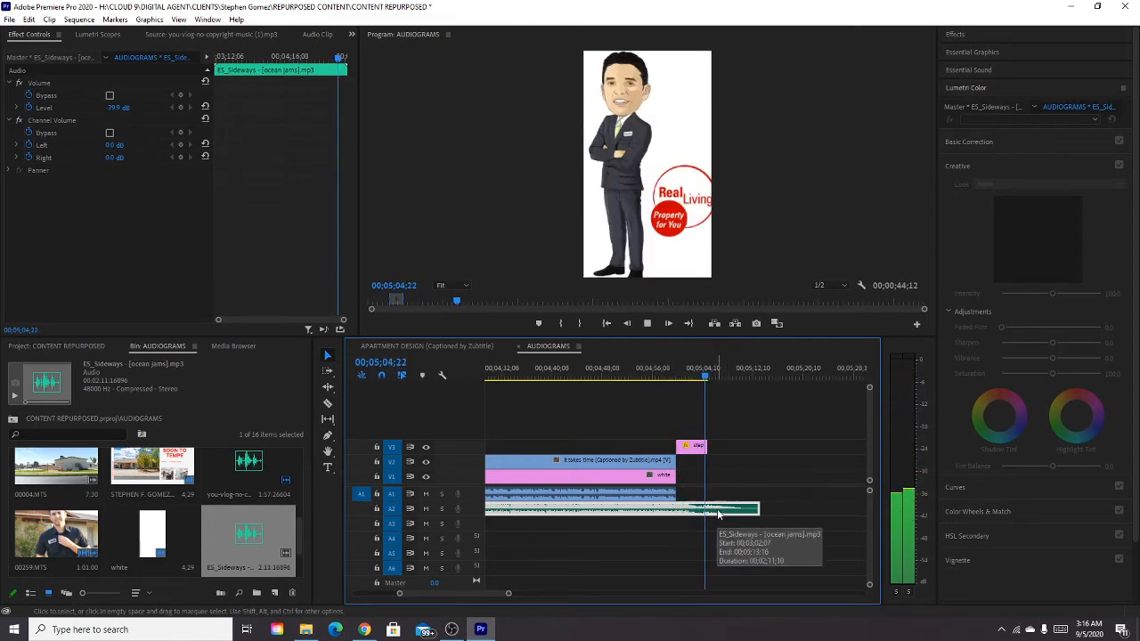
drag(718, 513, 709, 511)
click(700, 376)
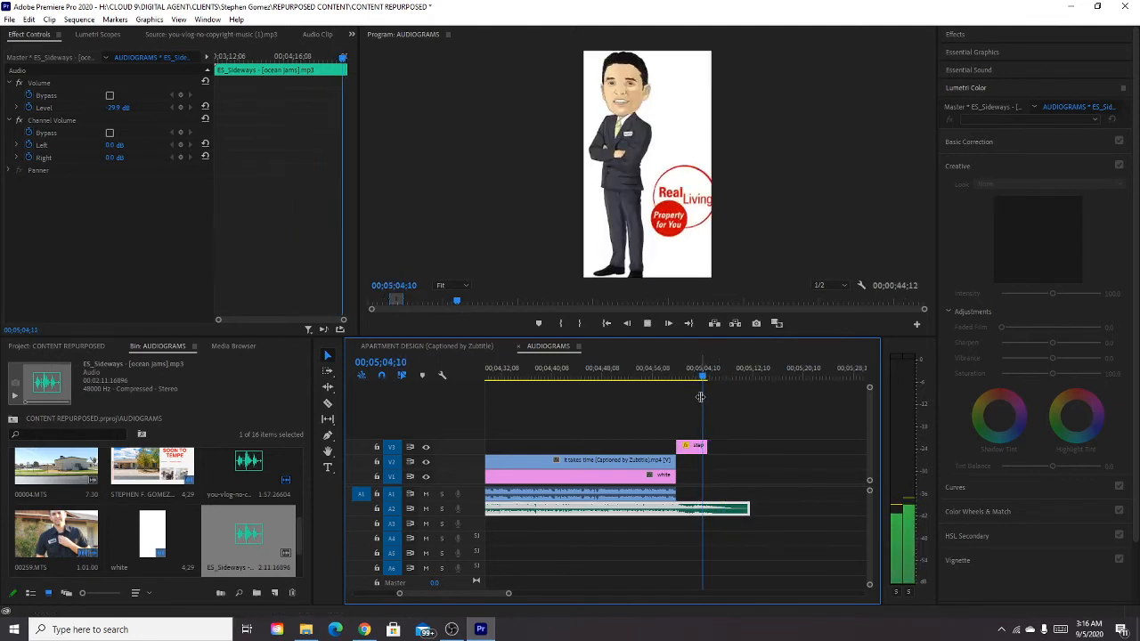
drag(706, 447, 740, 447)
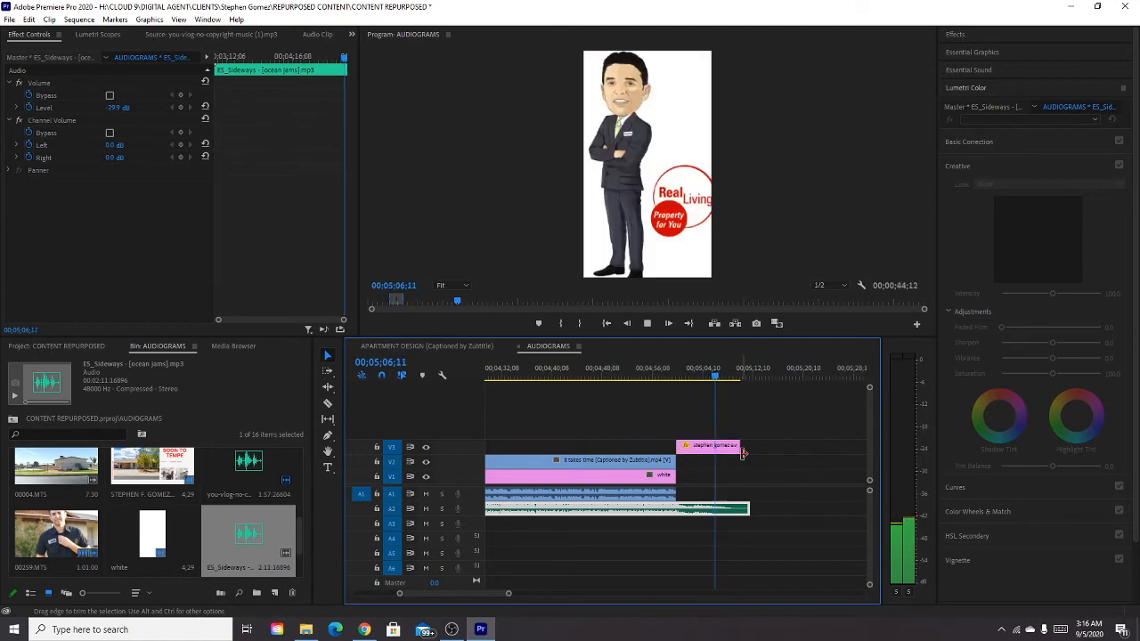
Apply a Dip to White transition of about 00;00;05;13 to the end of the avatar logo on V3 and play it back.
key(space)
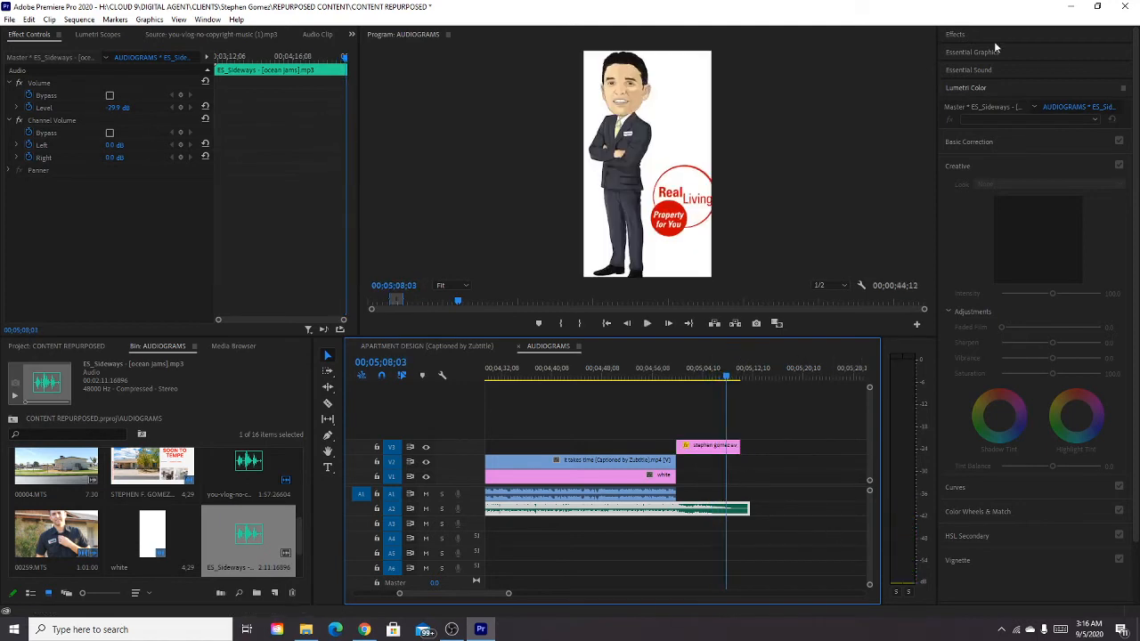
click(955, 35)
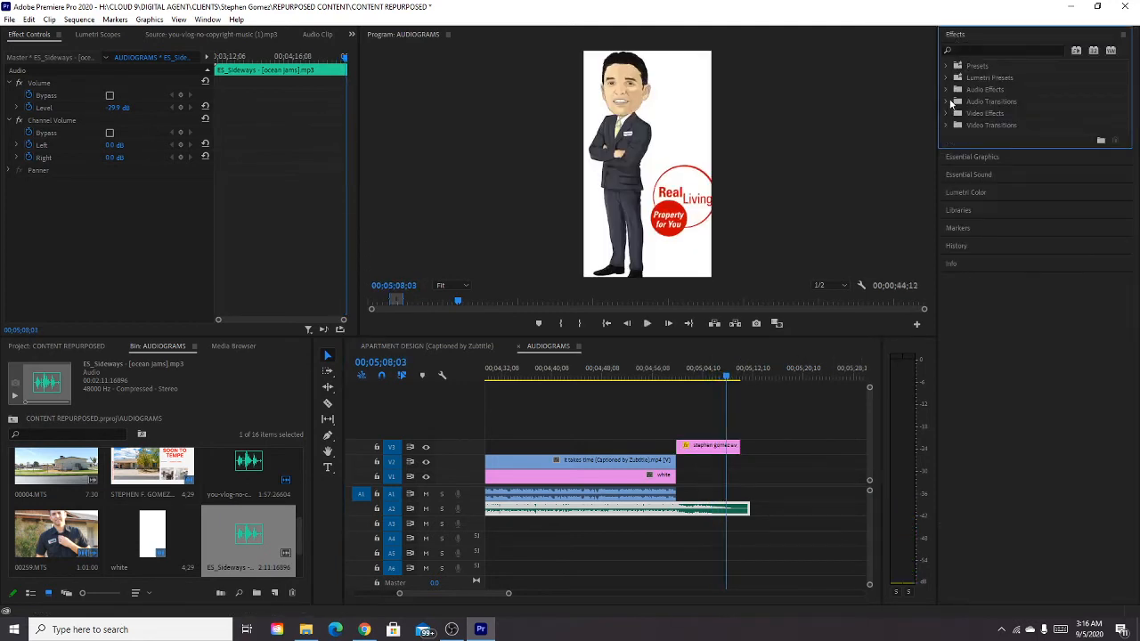
click(946, 125)
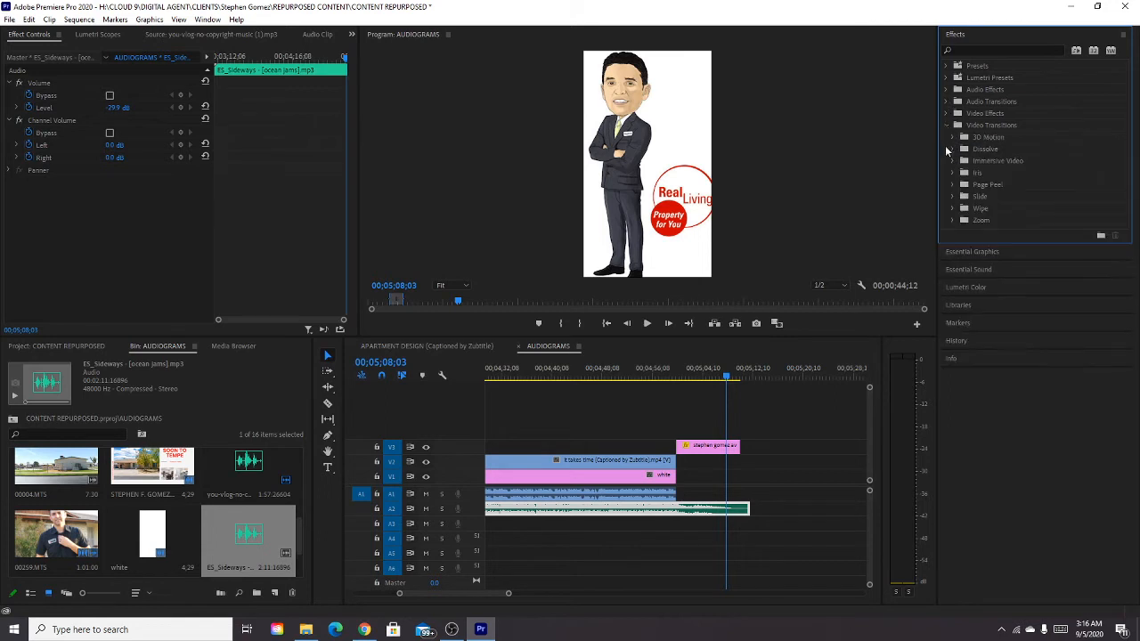
click(952, 149)
drag(990, 198, 637, 447)
scroll(772, 449, up, 2)
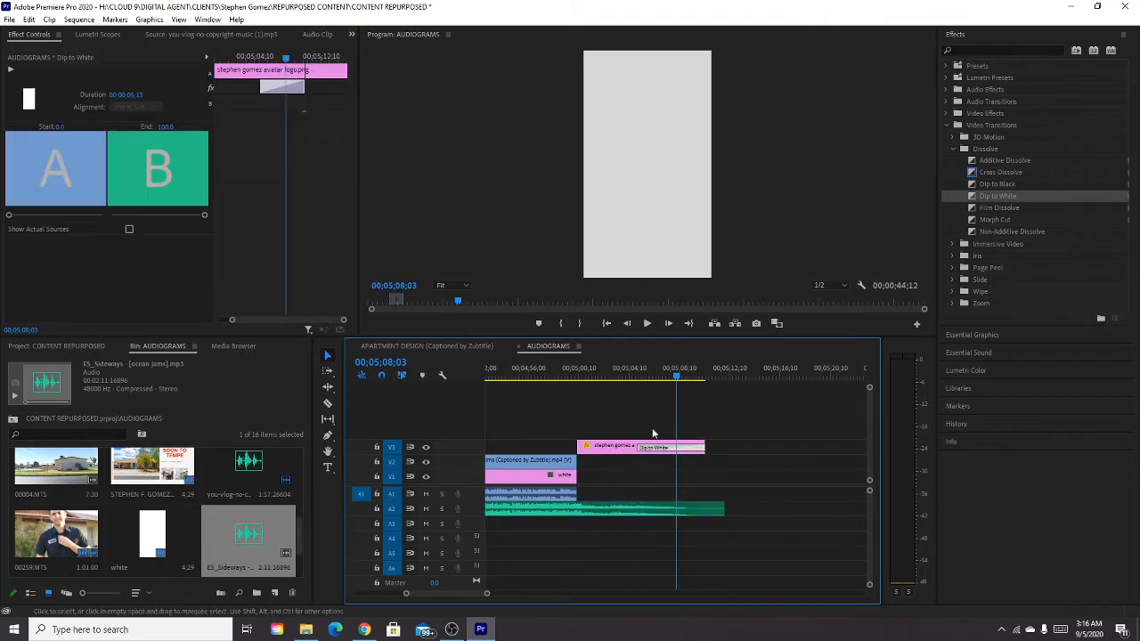
click(631, 376)
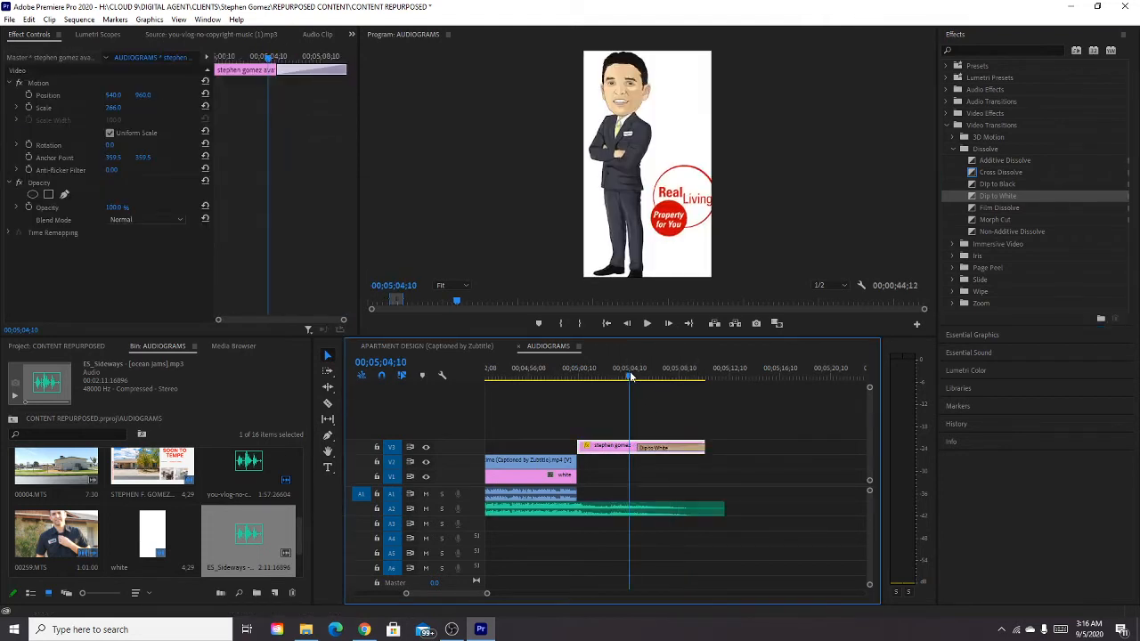
key(space)
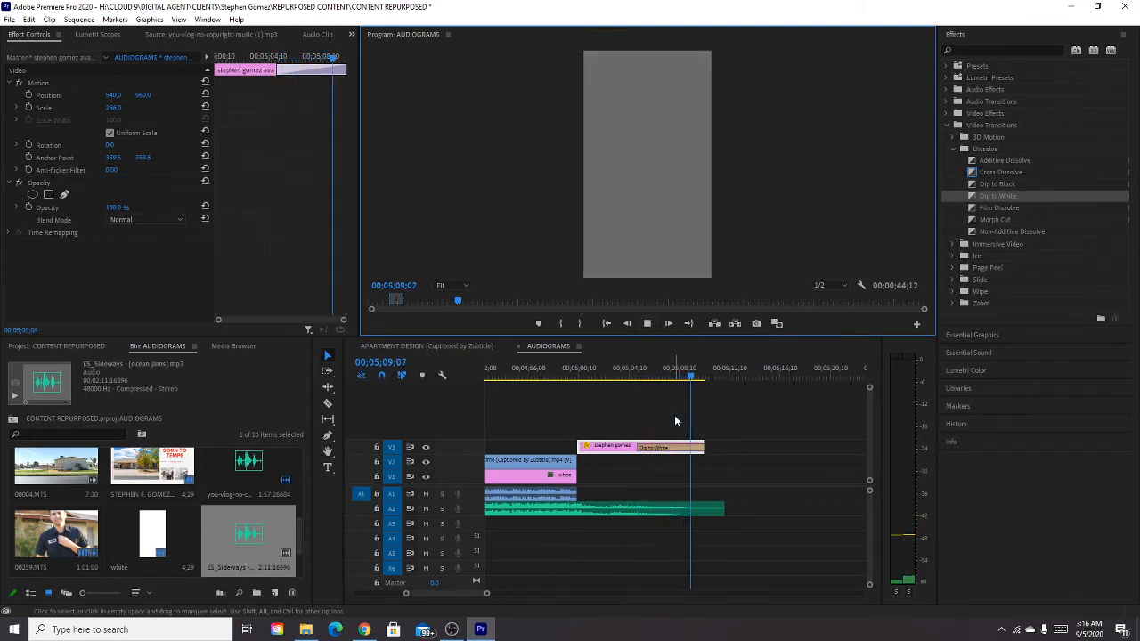
Split the A2 music at the captioned clip's end and add a Constant Gain crossfade at the cut.
key(c)
click(584, 514)
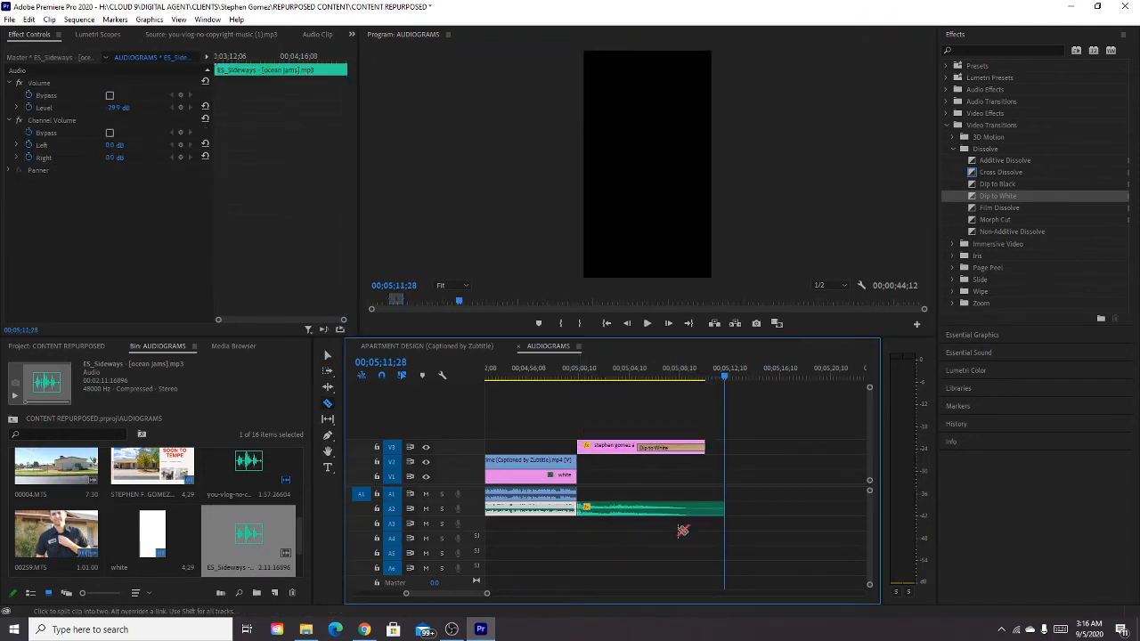
key(v)
click(947, 101)
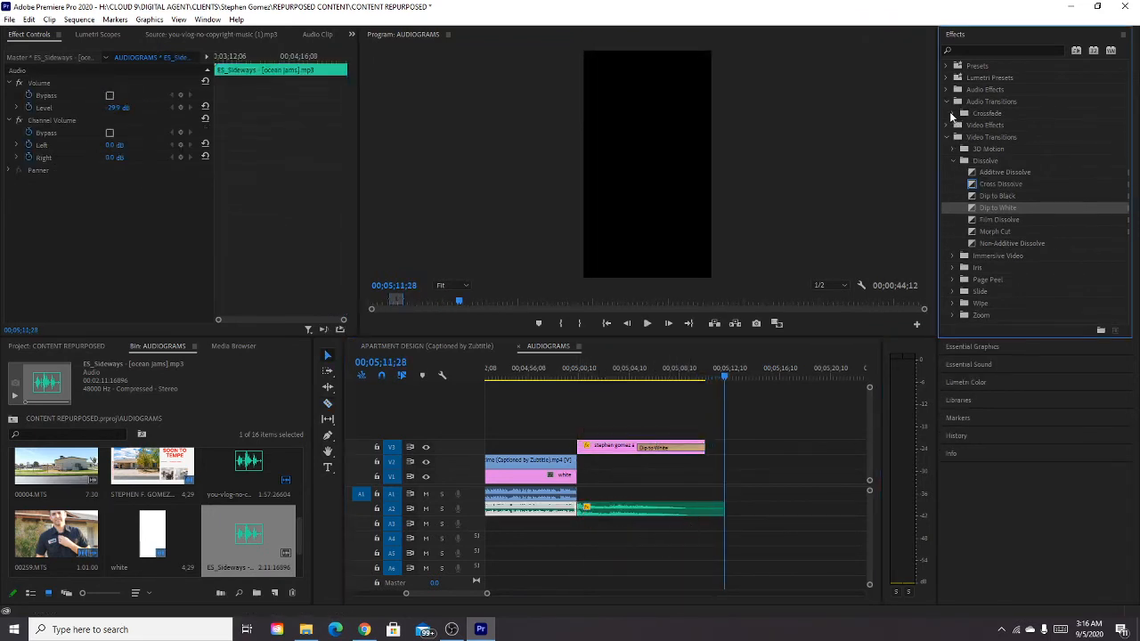
click(953, 113)
drag(998, 126, 577, 509)
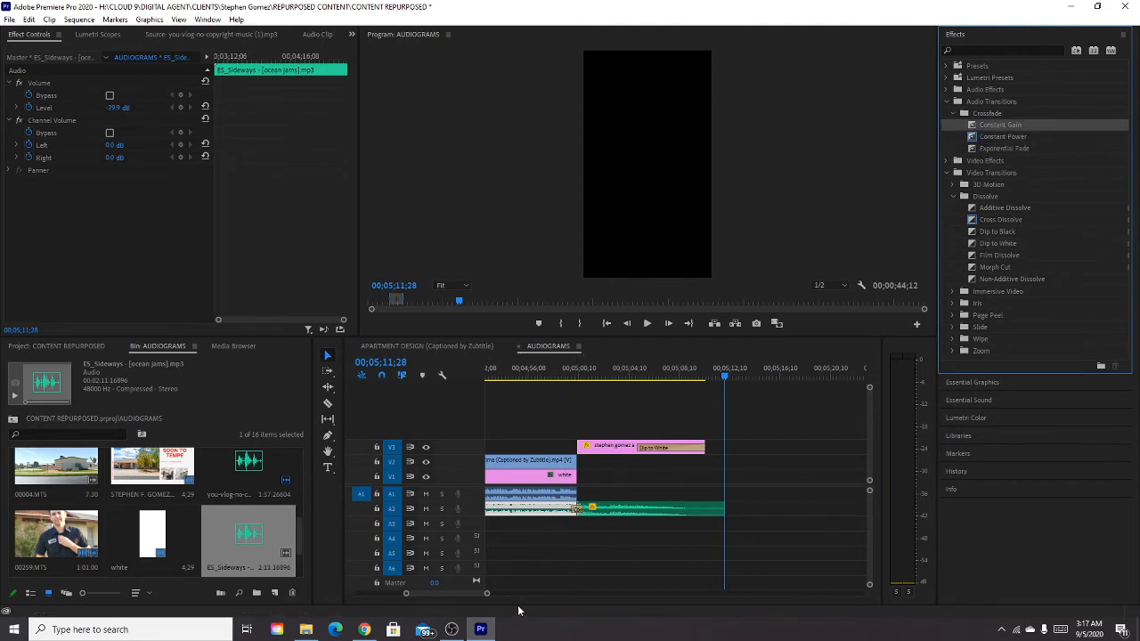
Raise the A2 music section under the avatar logo to about 3.2 dB in the Audio Clip Mixer and play back the change.
click(481, 598)
drag(480, 596, 479, 597)
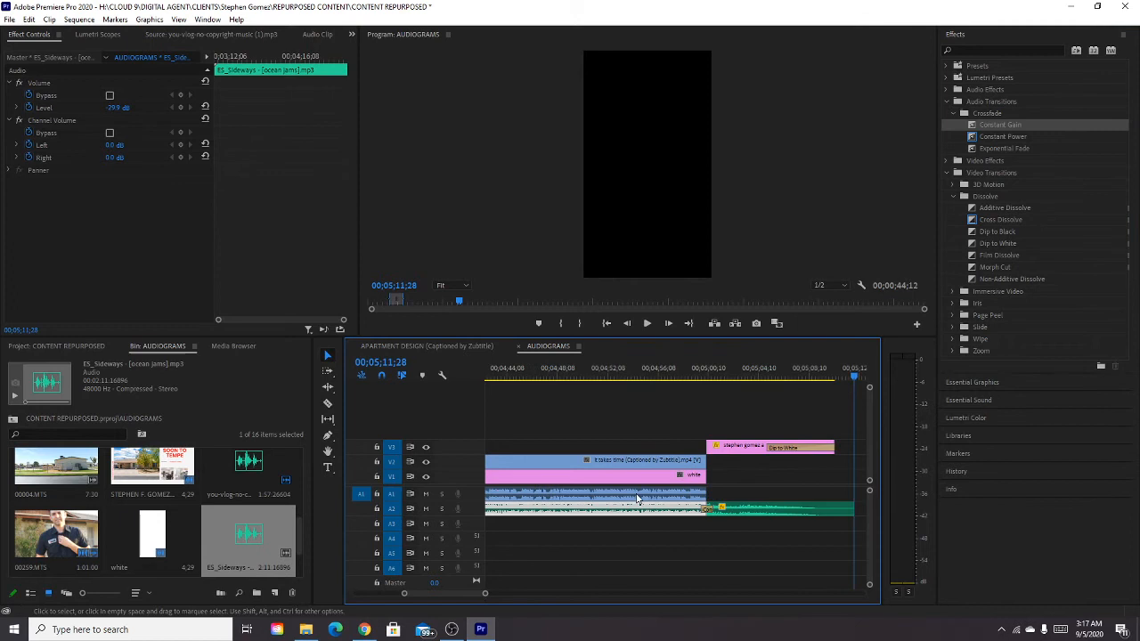
click(695, 378)
click(723, 376)
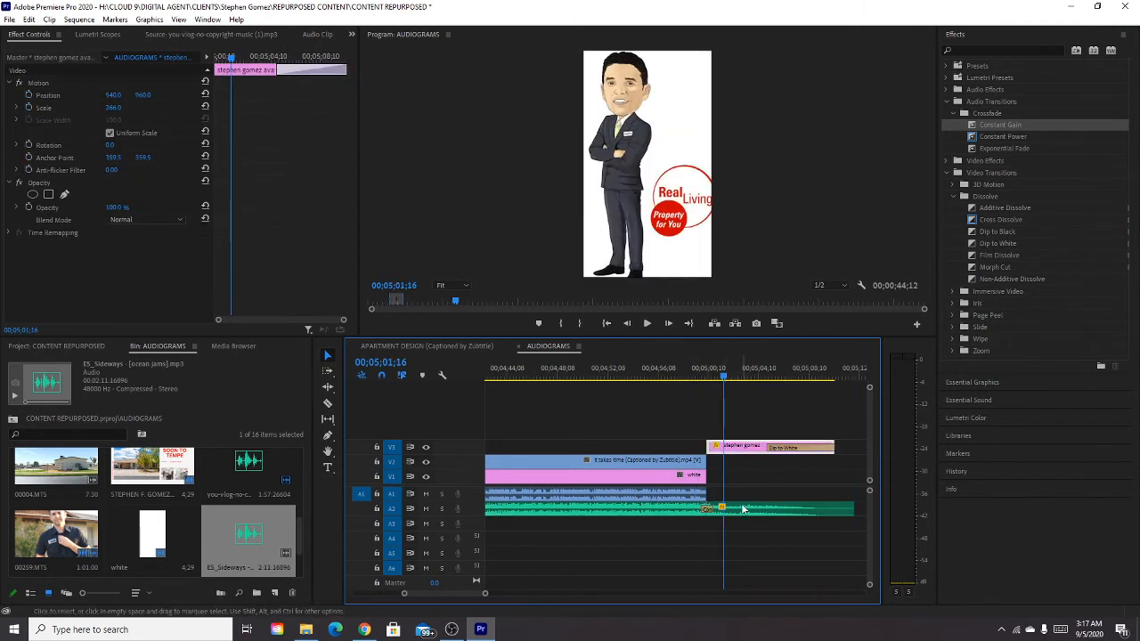
click(660, 379)
key(space)
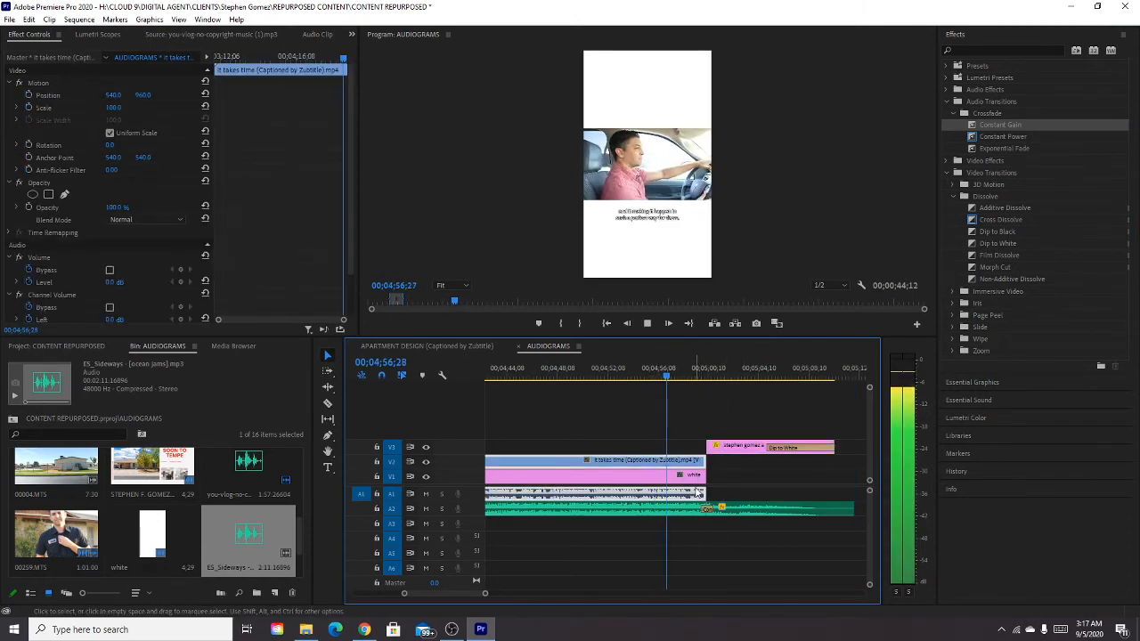
click(720, 506)
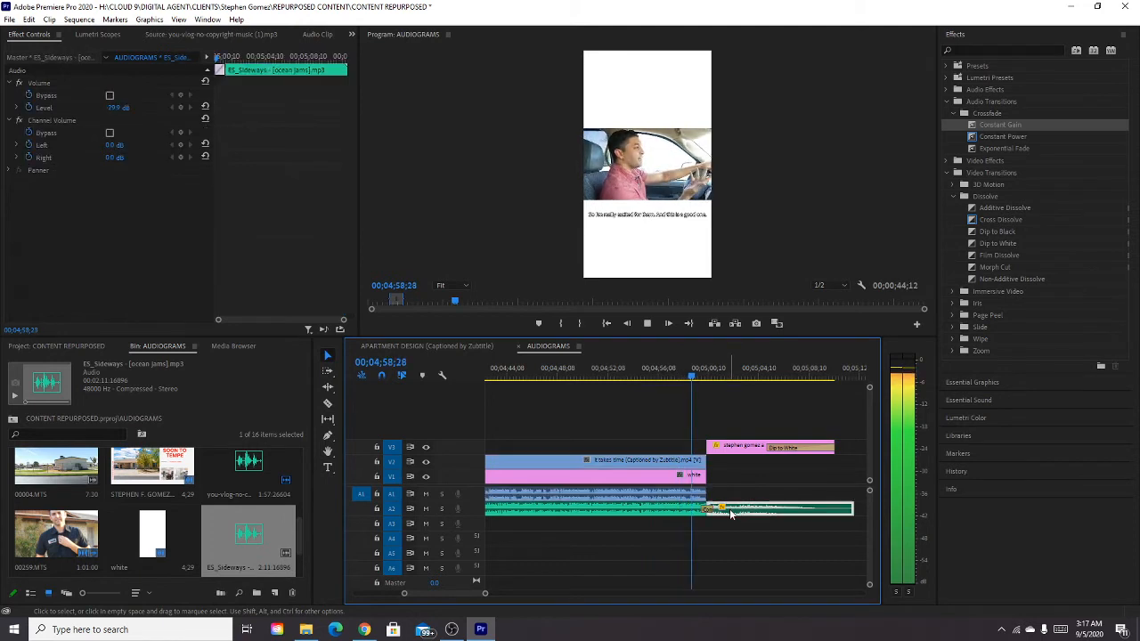
click(316, 36)
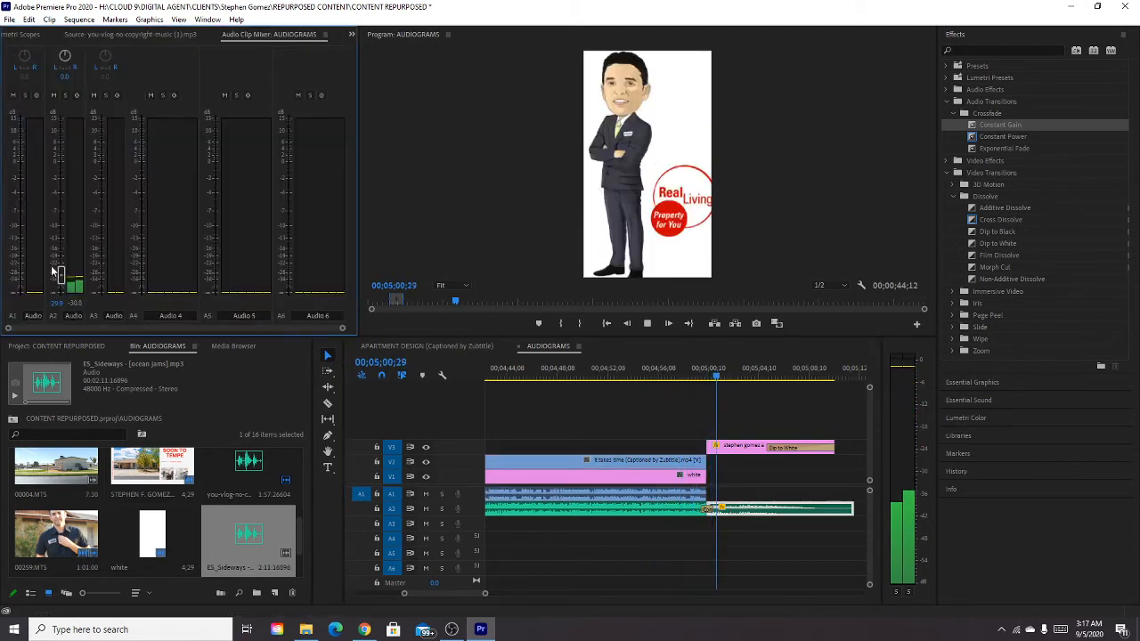
drag(59, 228, 58, 150)
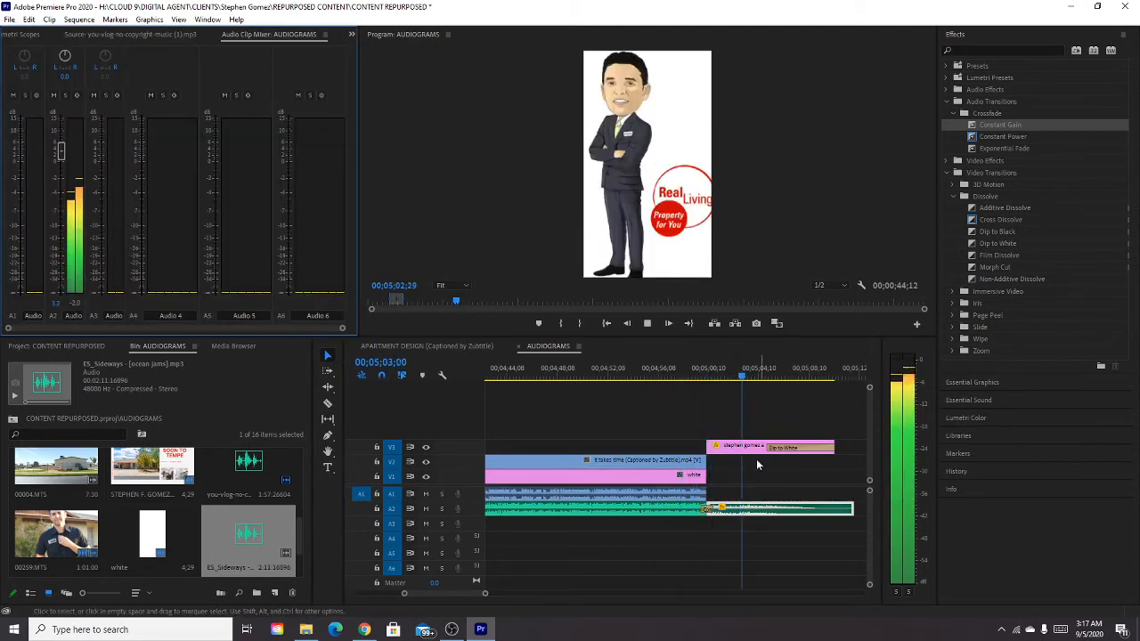
click(693, 376)
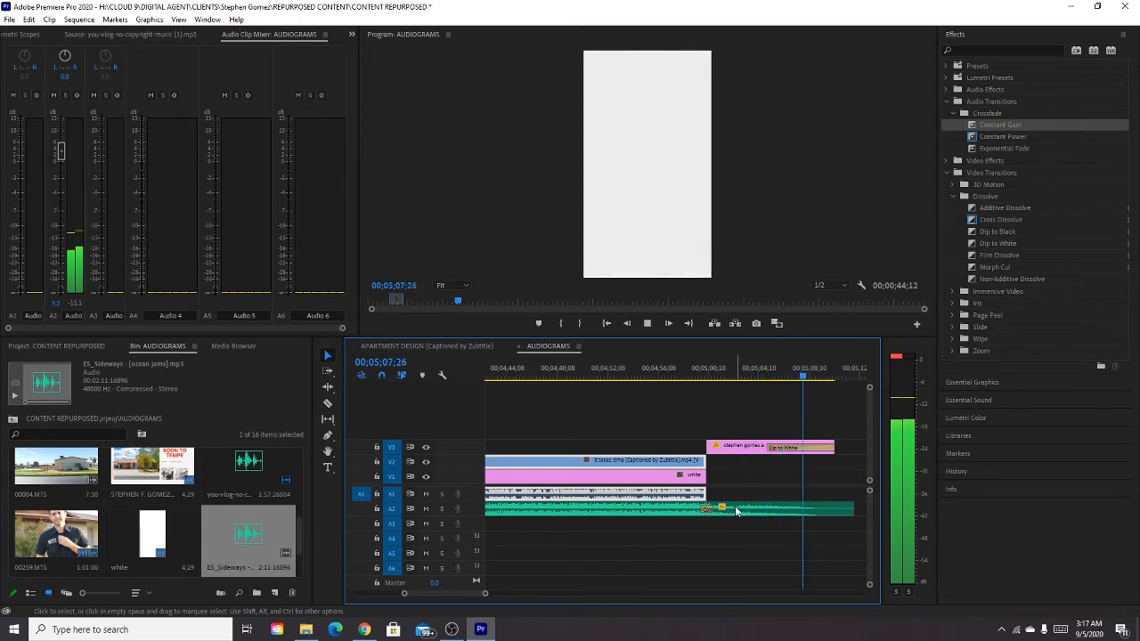
click(647, 323)
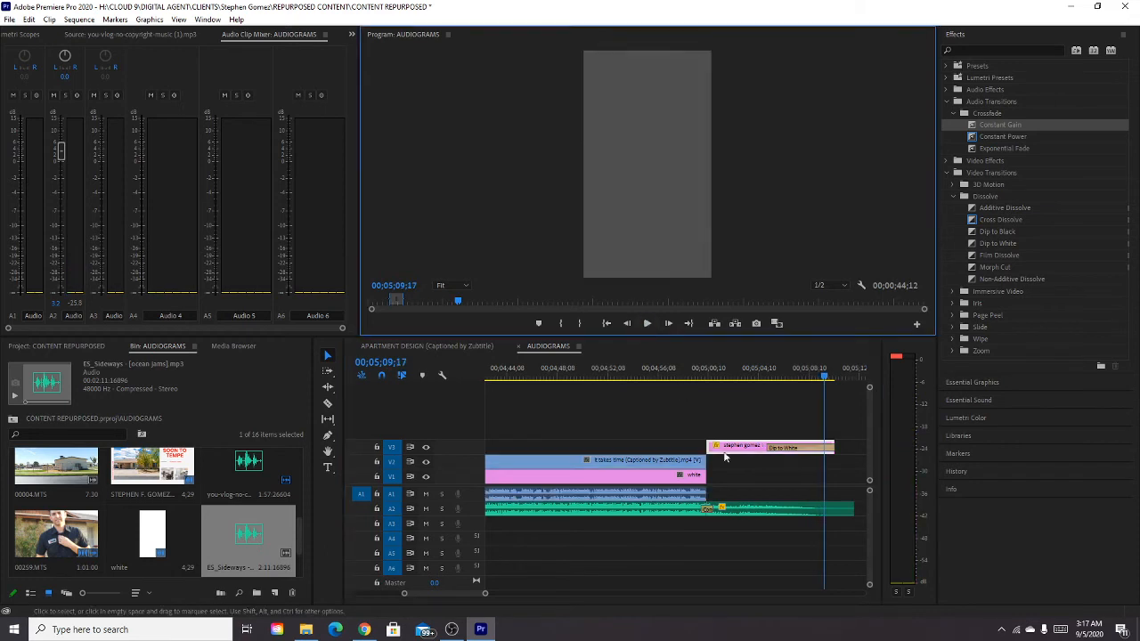
Trim the start of the A2 music to line up with the beginning of the captioned clip.
click(691, 428)
key(minus)
key(minus)
key(minus)
key(minus)
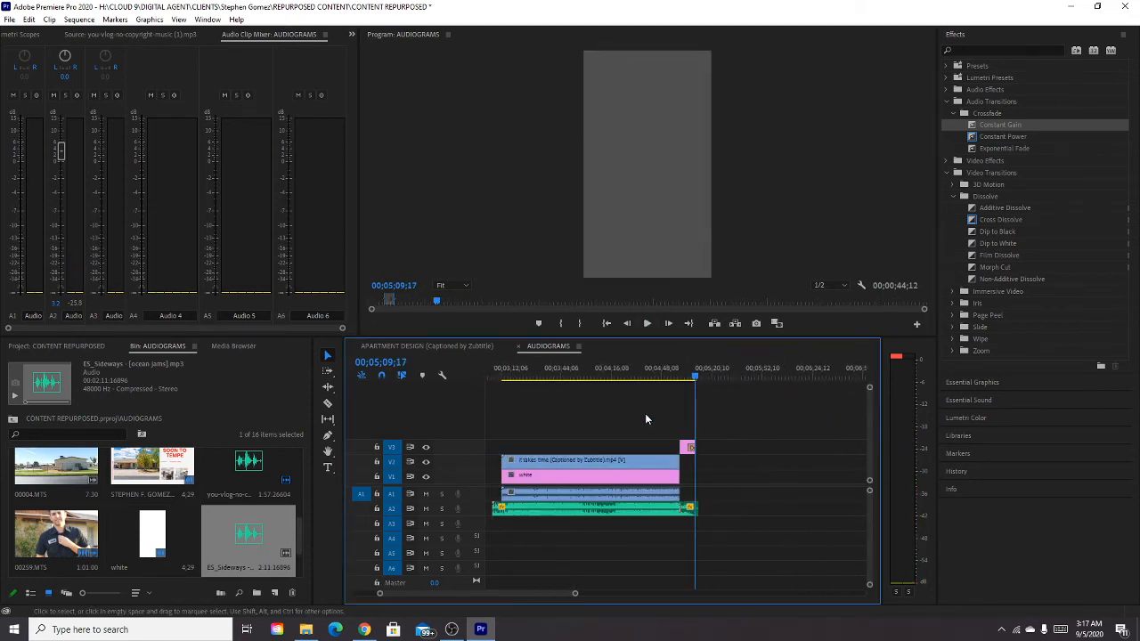
click(590, 375)
key(equal)
key(equal)
key(equal)
drag(633, 510, 669, 514)
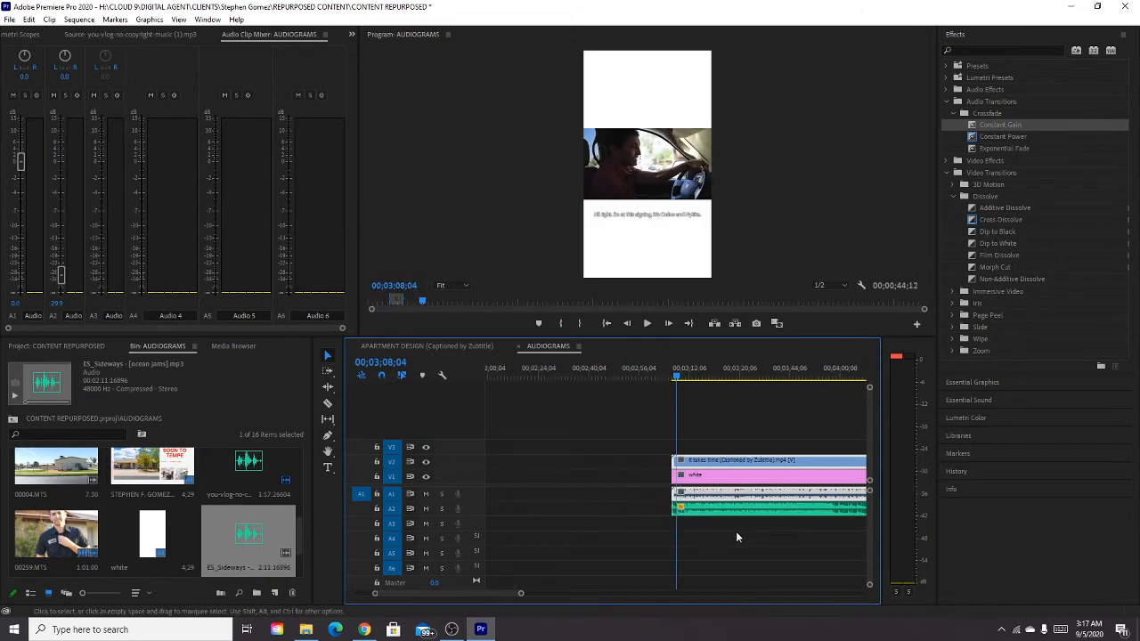
Create a new color matte in pure red (FF0000) in the AUDIOGRAMS bin and name it red.
key(minus)
key(minus)
key(minus)
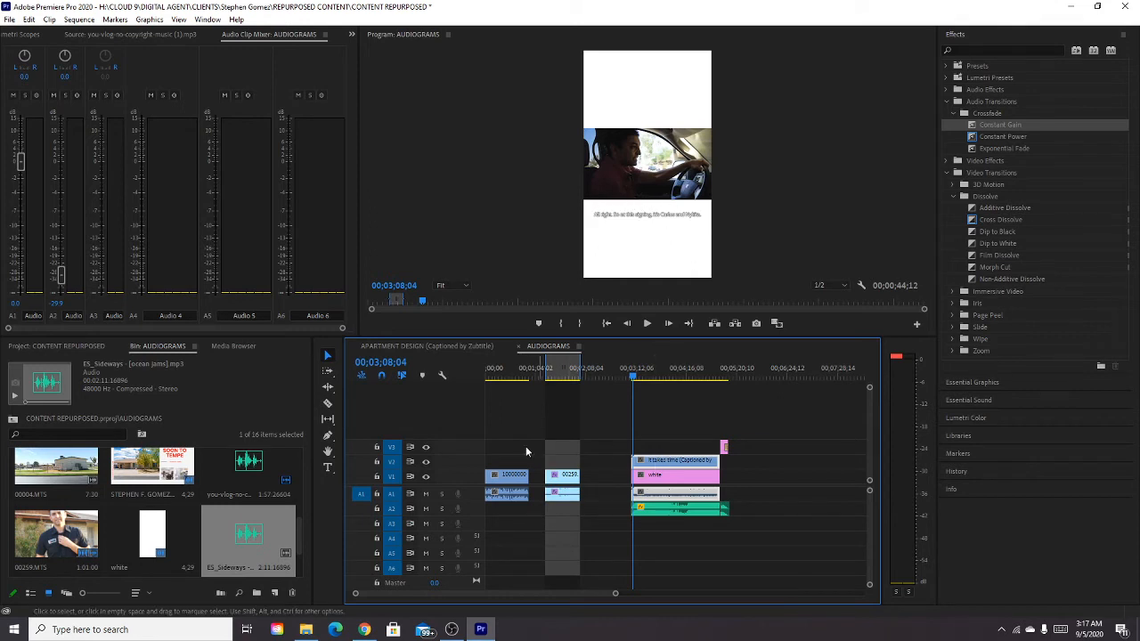
scroll(222, 541, down, 2)
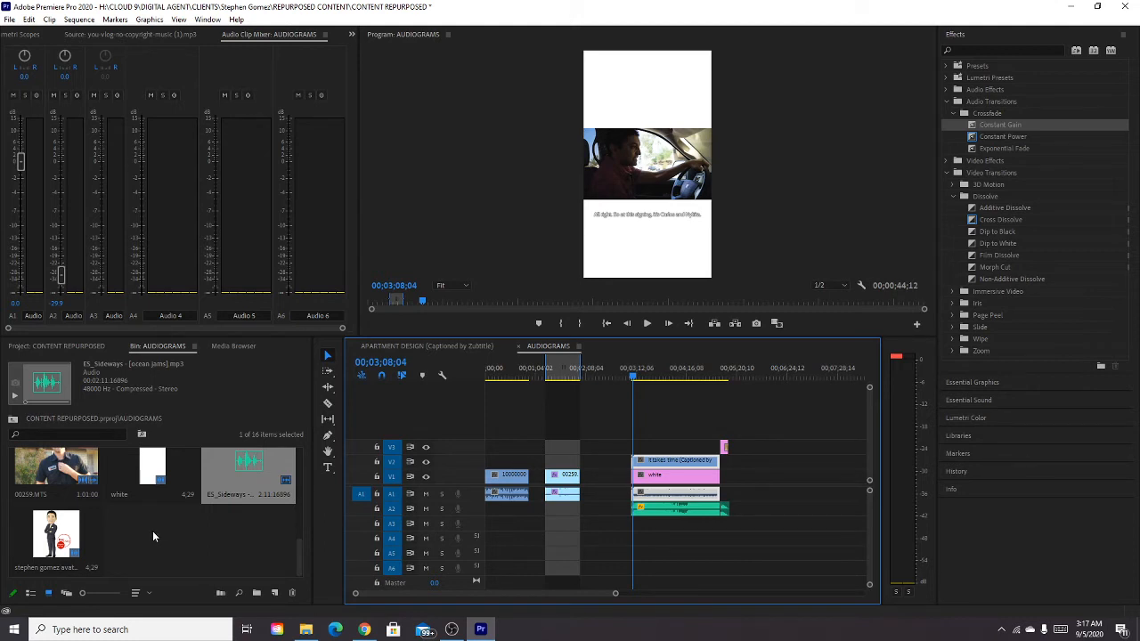
click(164, 472)
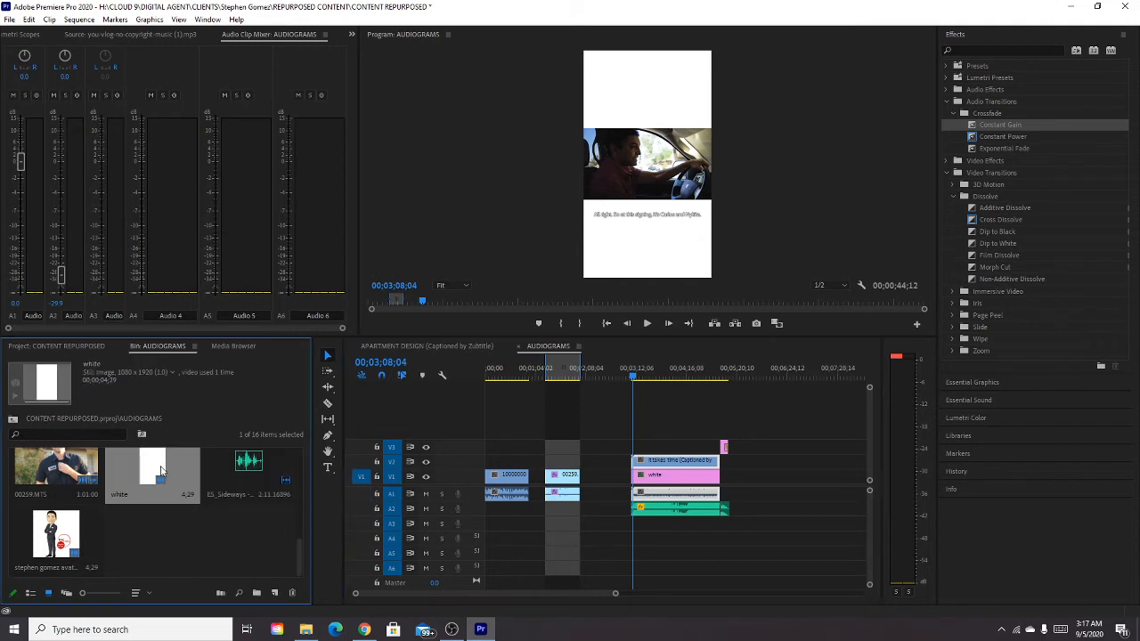
right_click(152, 546)
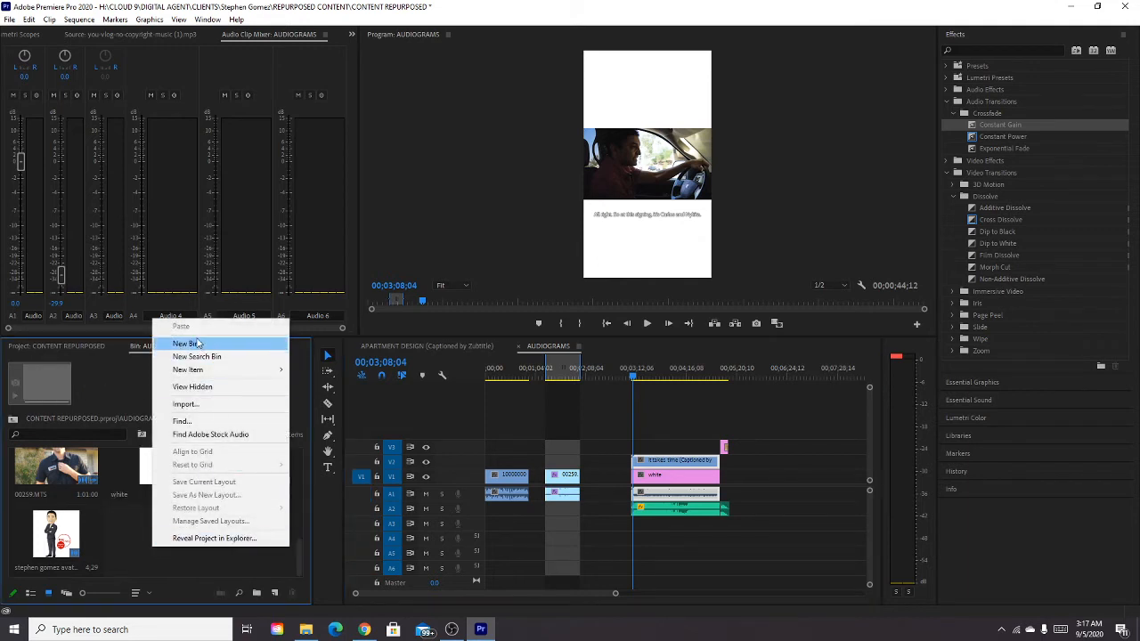
mouse_move(198, 372)
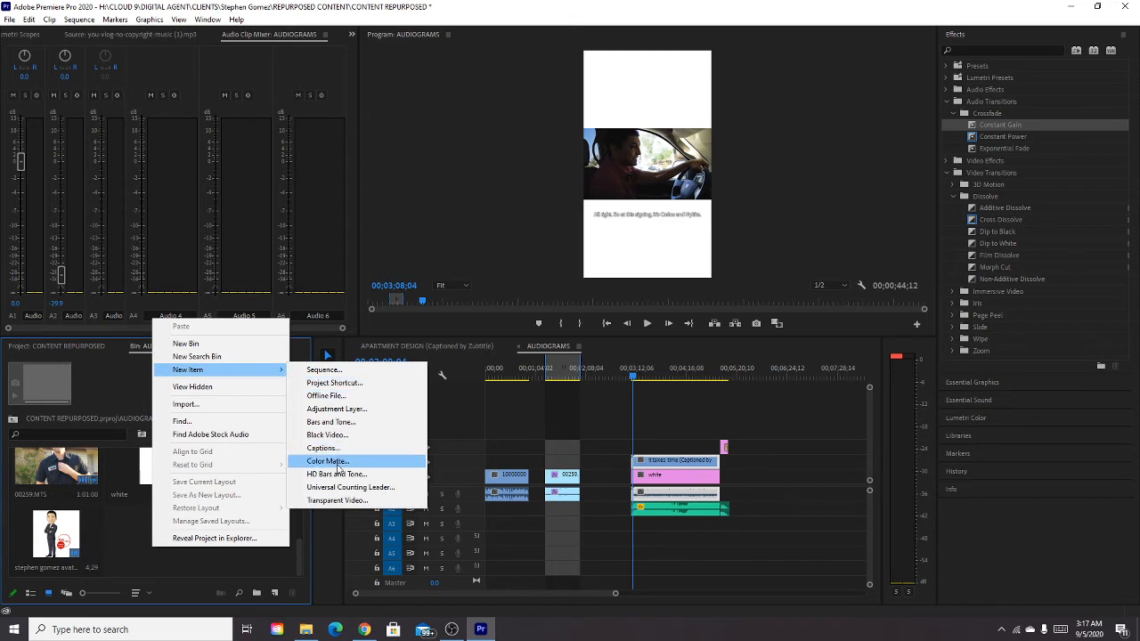
click(392, 460)
click(590, 356)
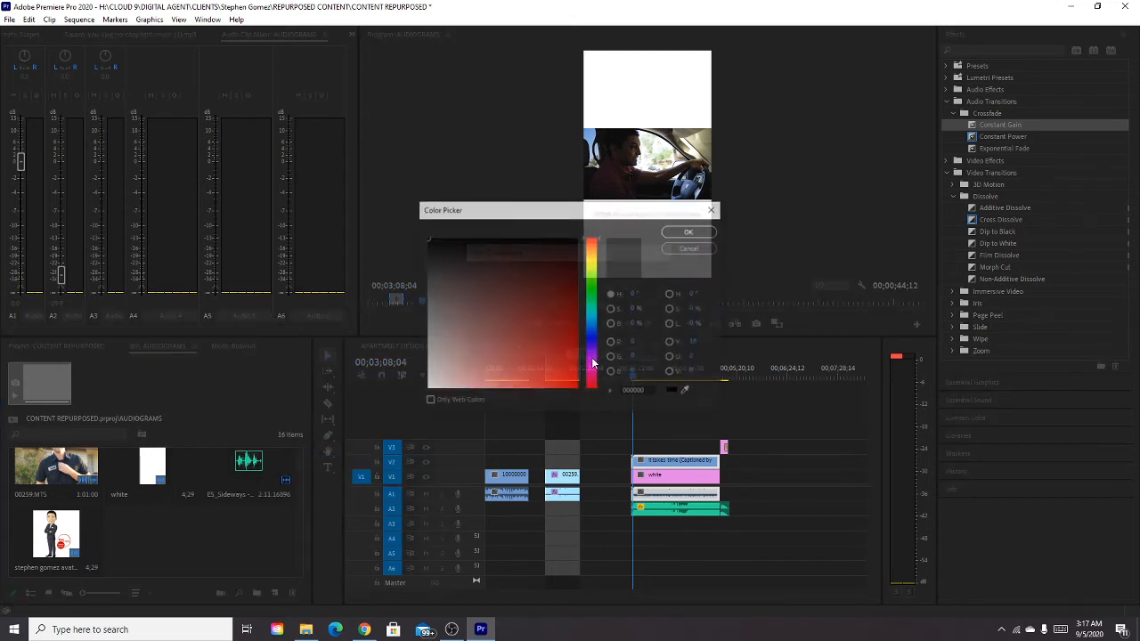
drag(464, 253, 602, 452)
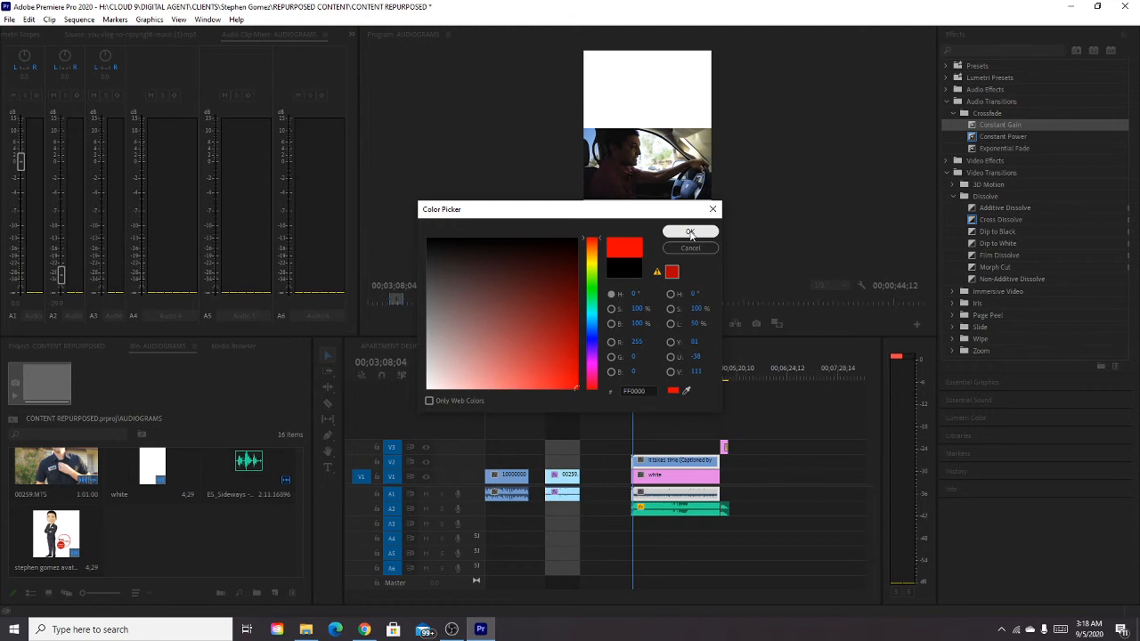
click(691, 232)
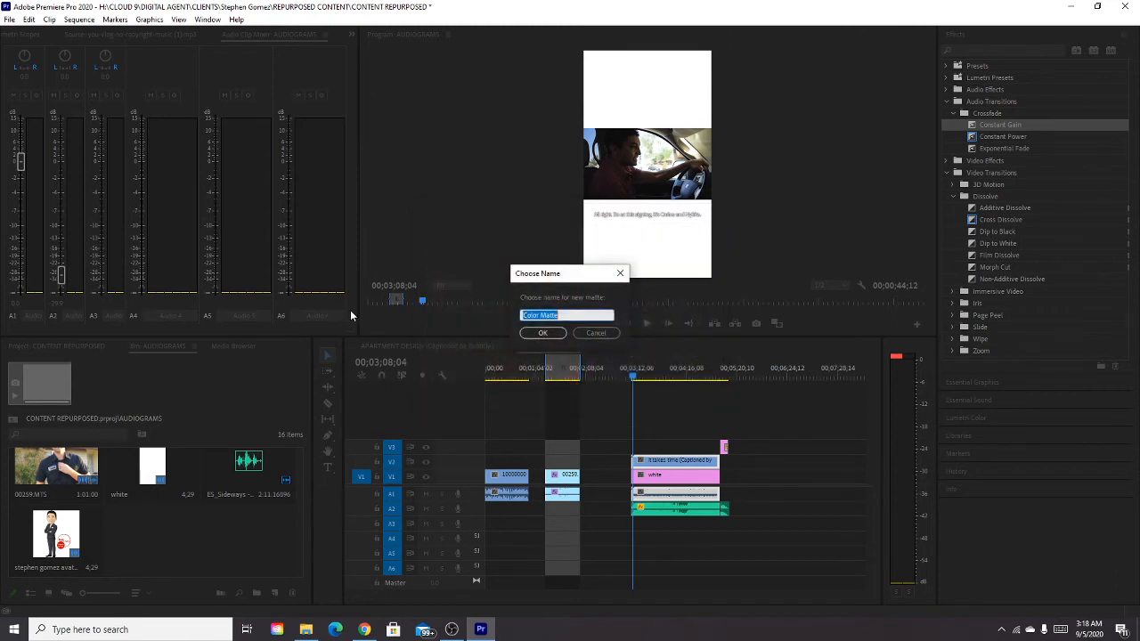
text(red)
key(Return)
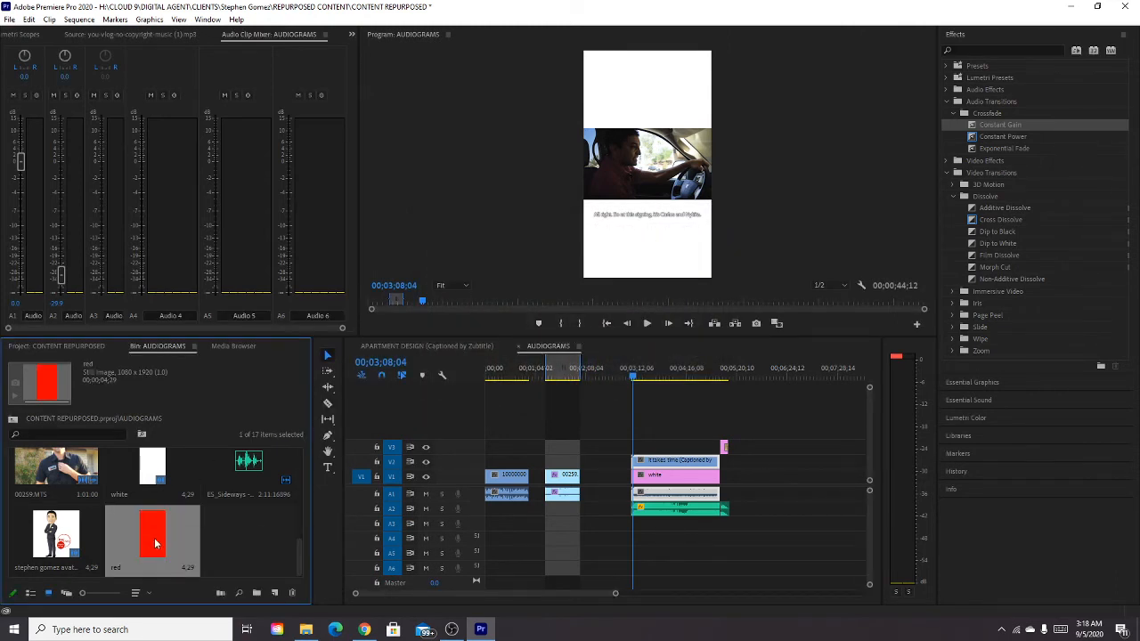
Place the red matte on a new V4 track at the captioned clip's start and extend it to that clip's end.
drag(158, 541, 641, 408)
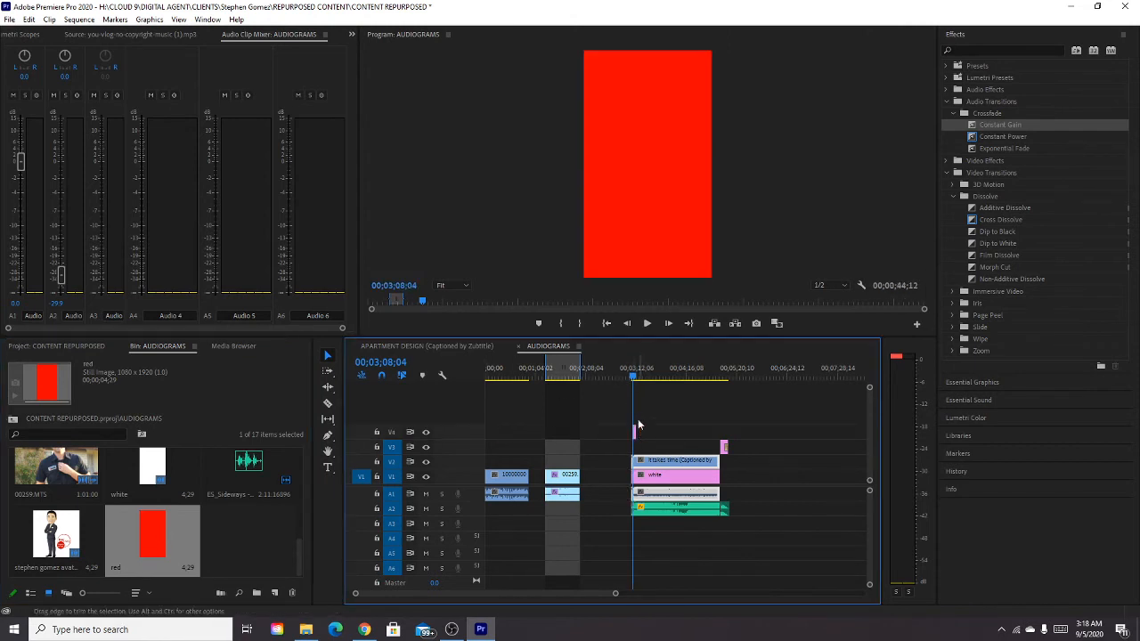
key(=)
key(=)
key(=)
key(=)
click(701, 434)
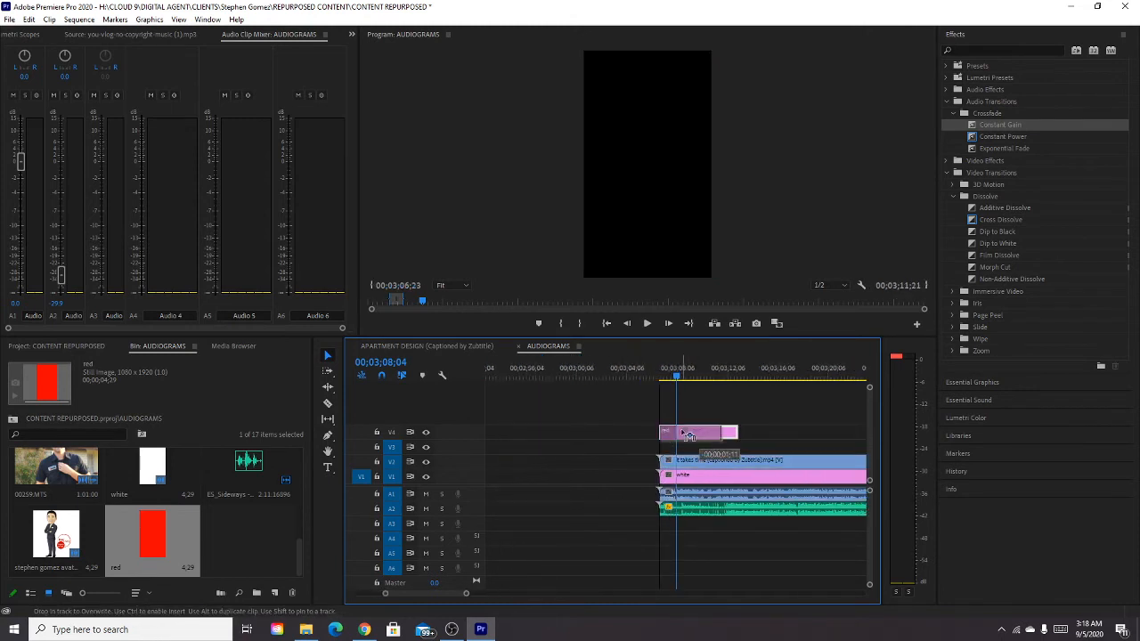
key(minus)
key(minus)
key(minus)
drag(696, 432, 851, 433)
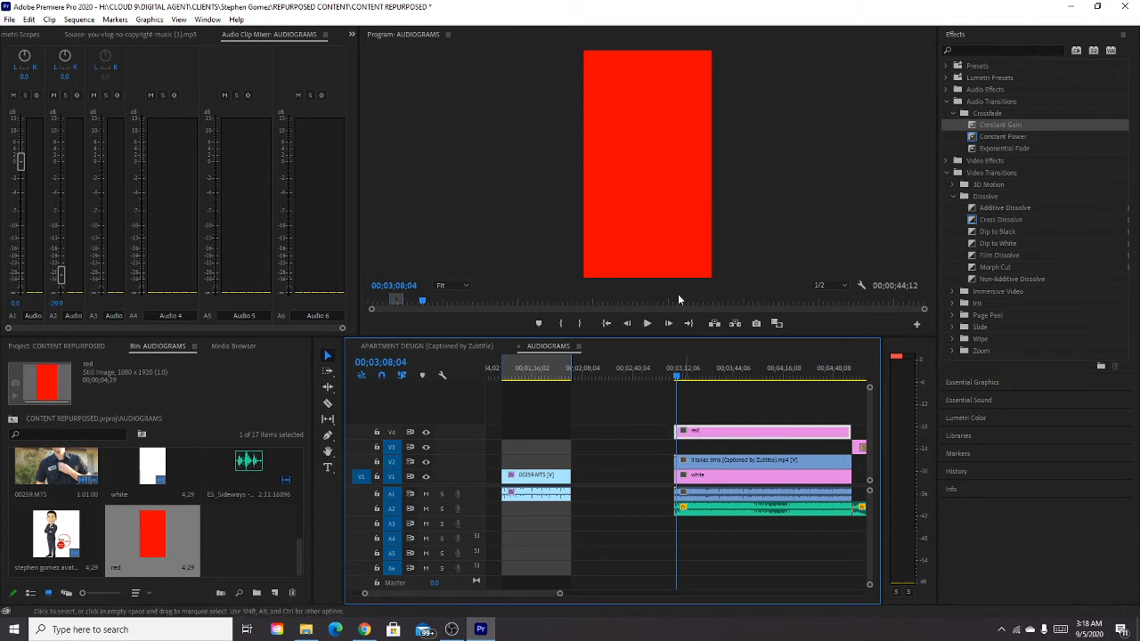
Move the red matte's anchor point to the middle of its left edge and display the V4 clip's effect settings.
click(637, 176)
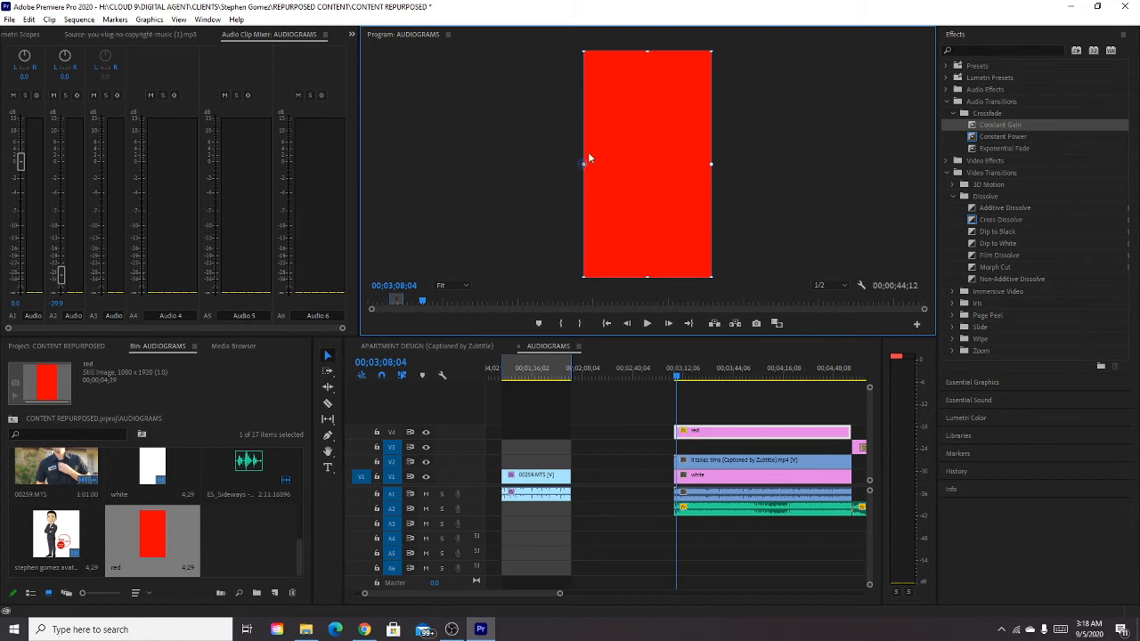
click(583, 64)
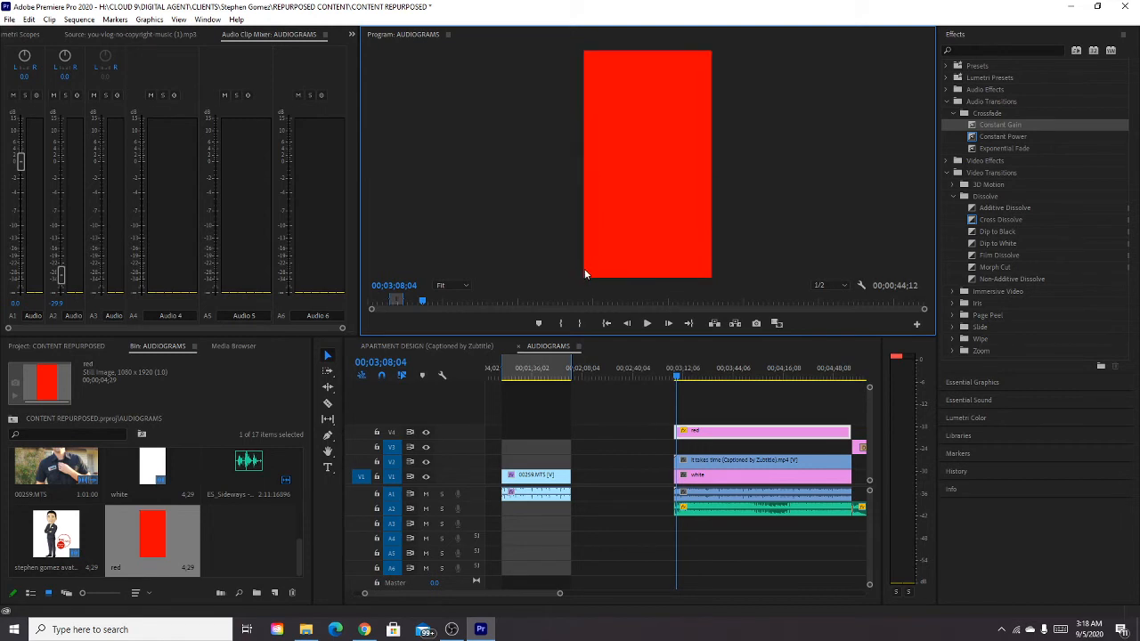
click(620, 149)
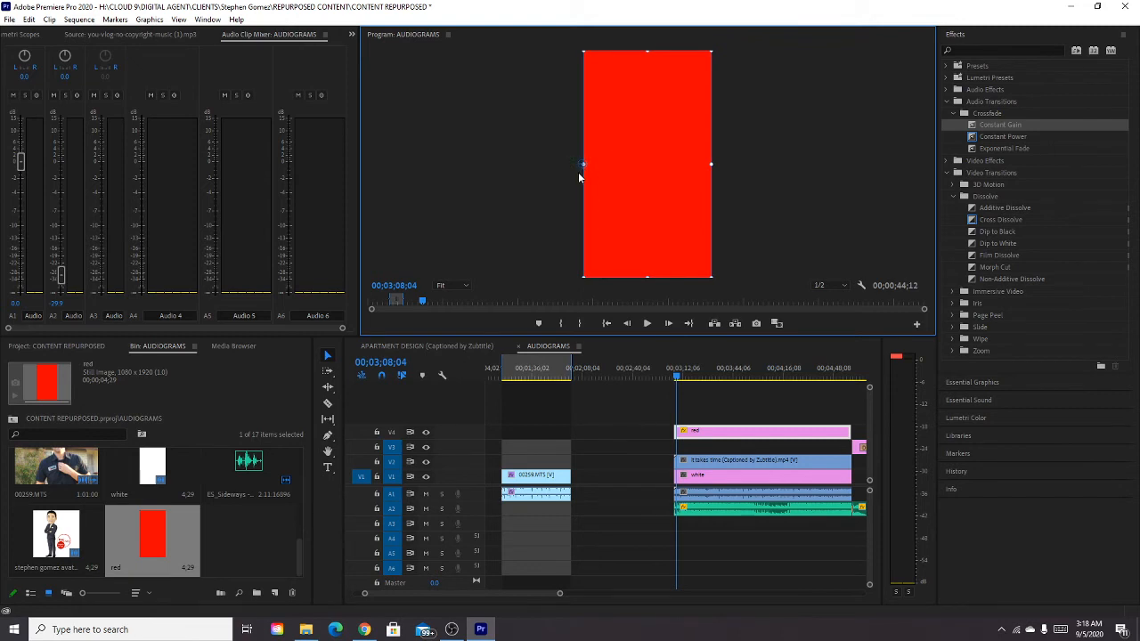
click(715, 433)
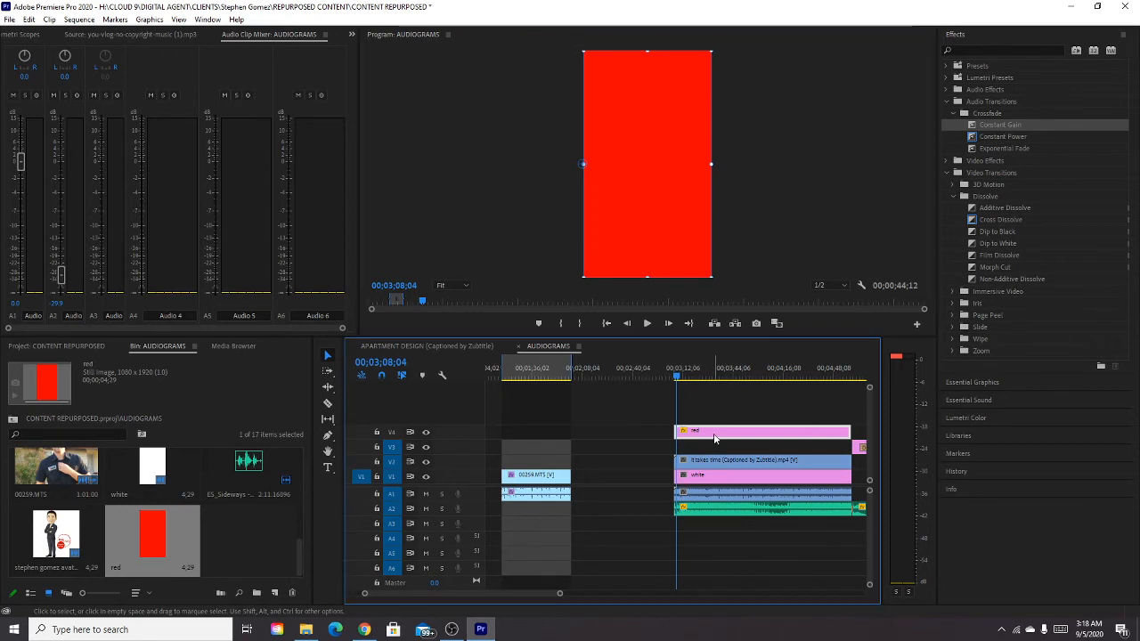
click(16, 38)
click(3, 36)
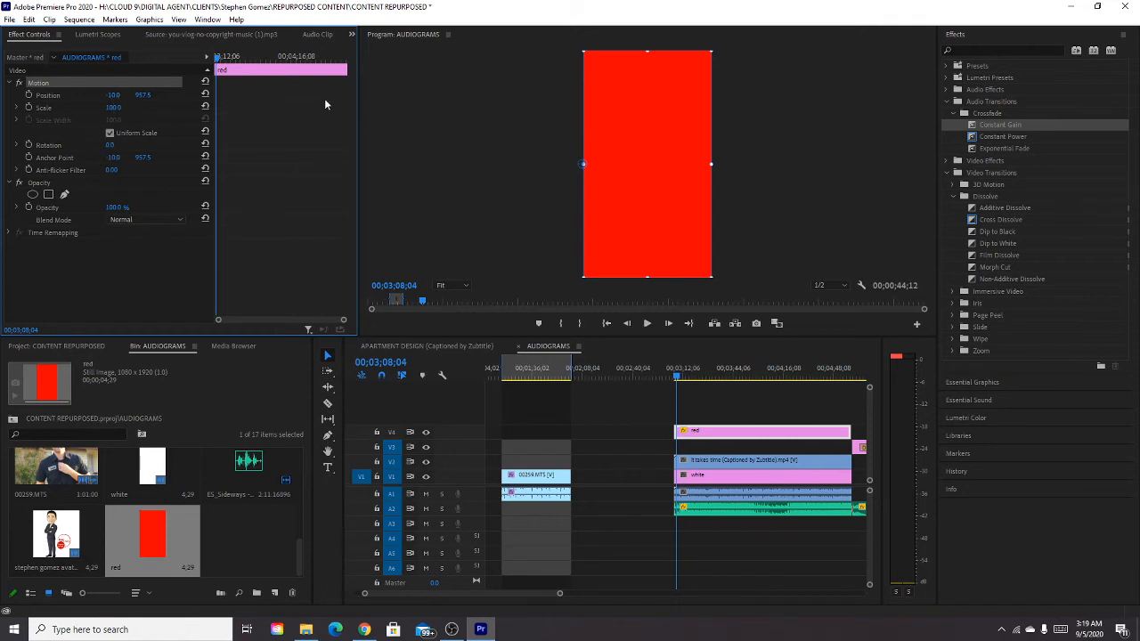
Disable uniform scaling on the red matte and set its Scale Height to 1 and Scale Width to 2.
click(110, 133)
click(701, 433)
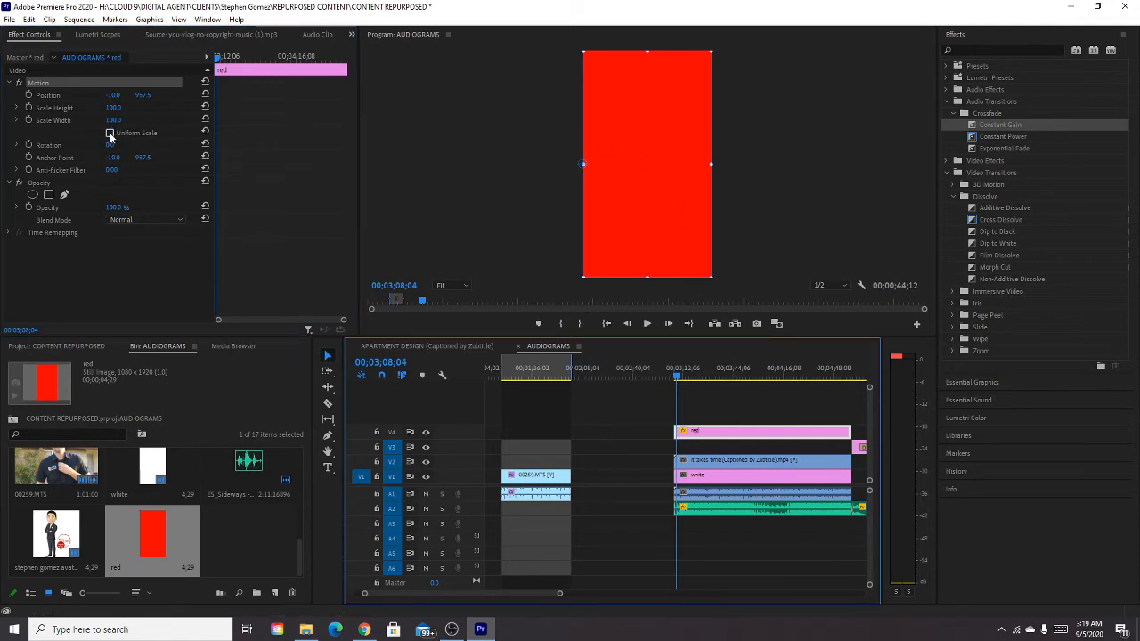
drag(114, 108, 115, 109)
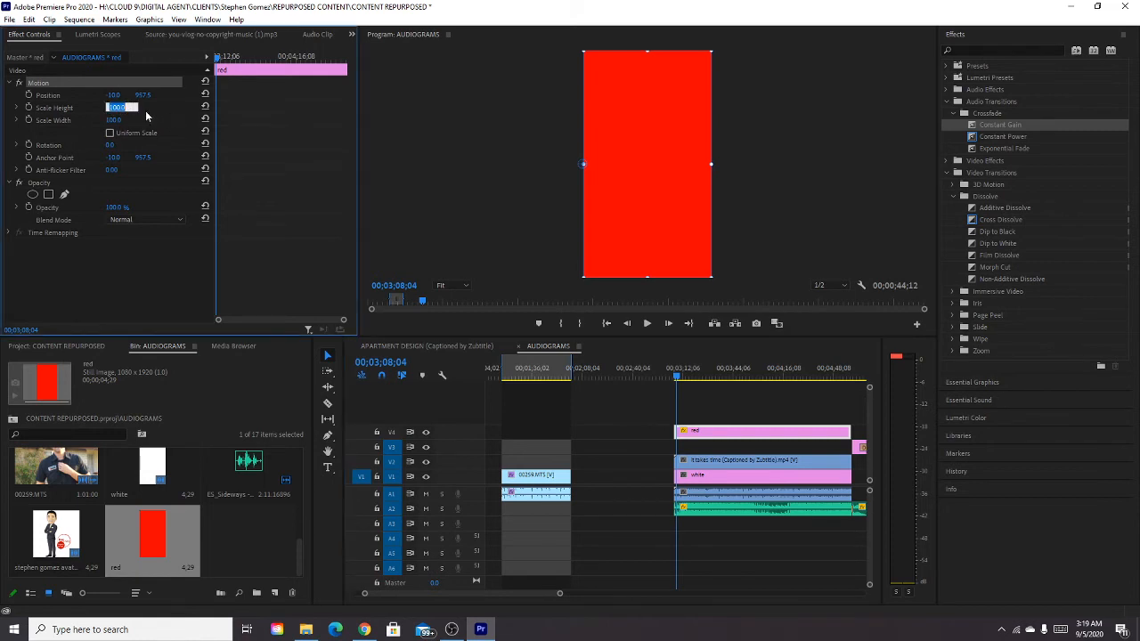
click(146, 113)
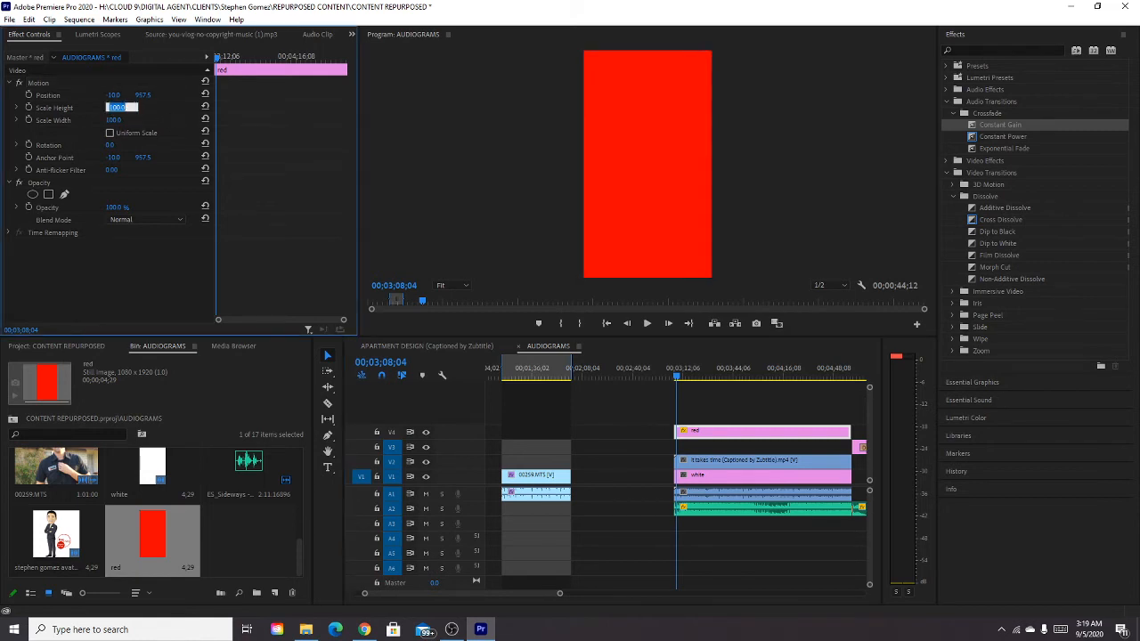
text(1)
key(Return)
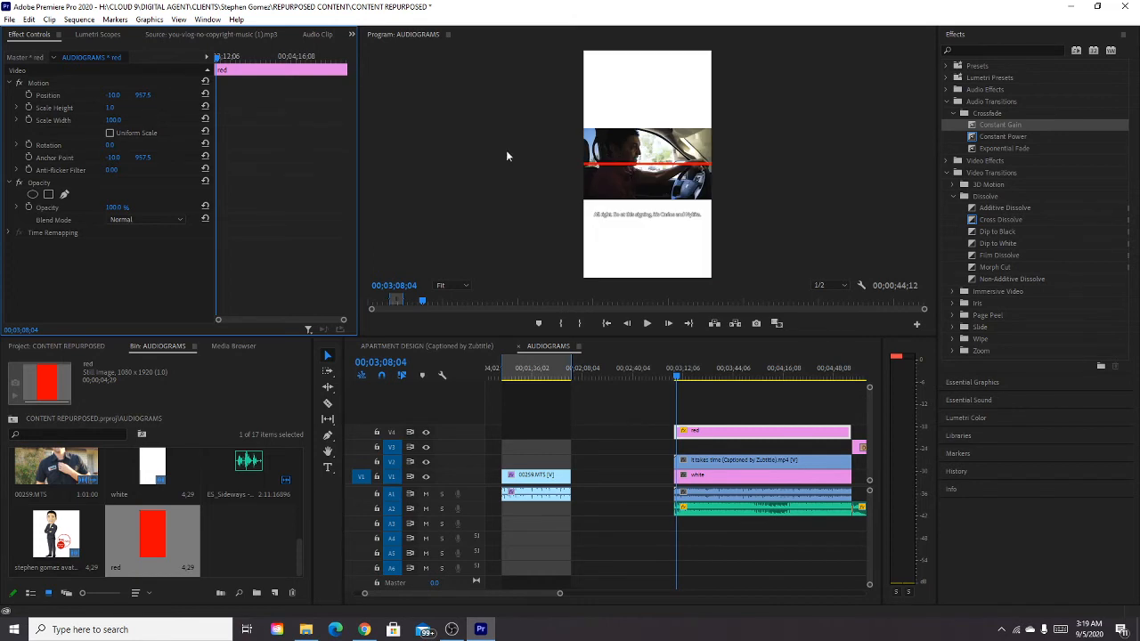
click(112, 121)
click(119, 119)
text(2)
key(Return)
Lower the red bar to a vertical position of about 1271.5, just under the video picture, and inspect its placement at 50% zoom.
drag(140, 97, 143, 96)
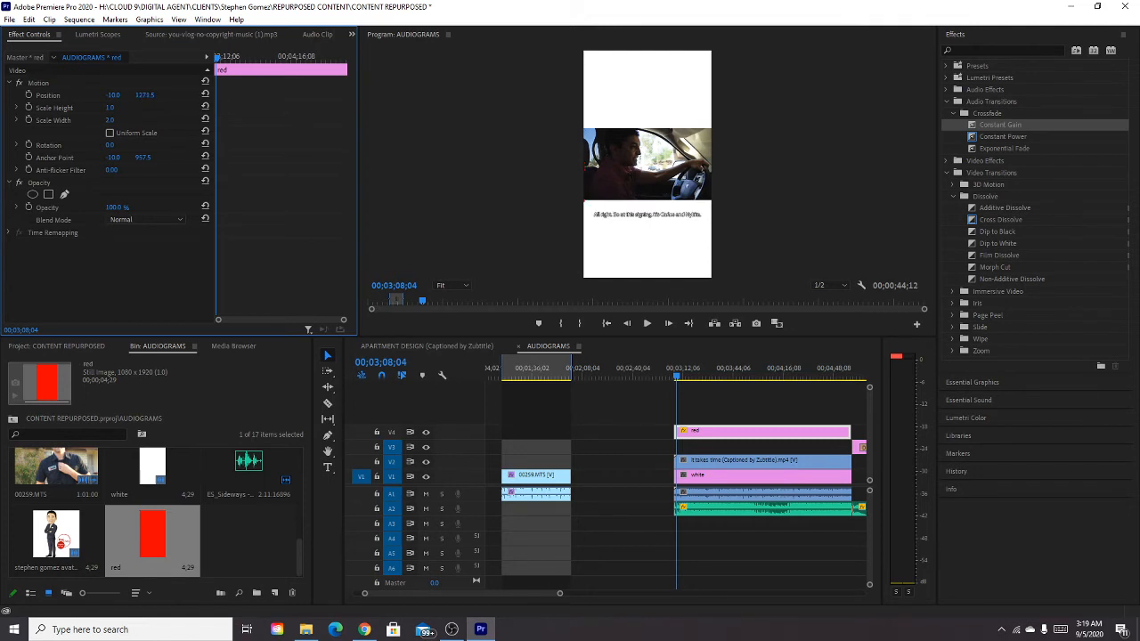
drag(445, 188, 443, 188)
click(464, 285)
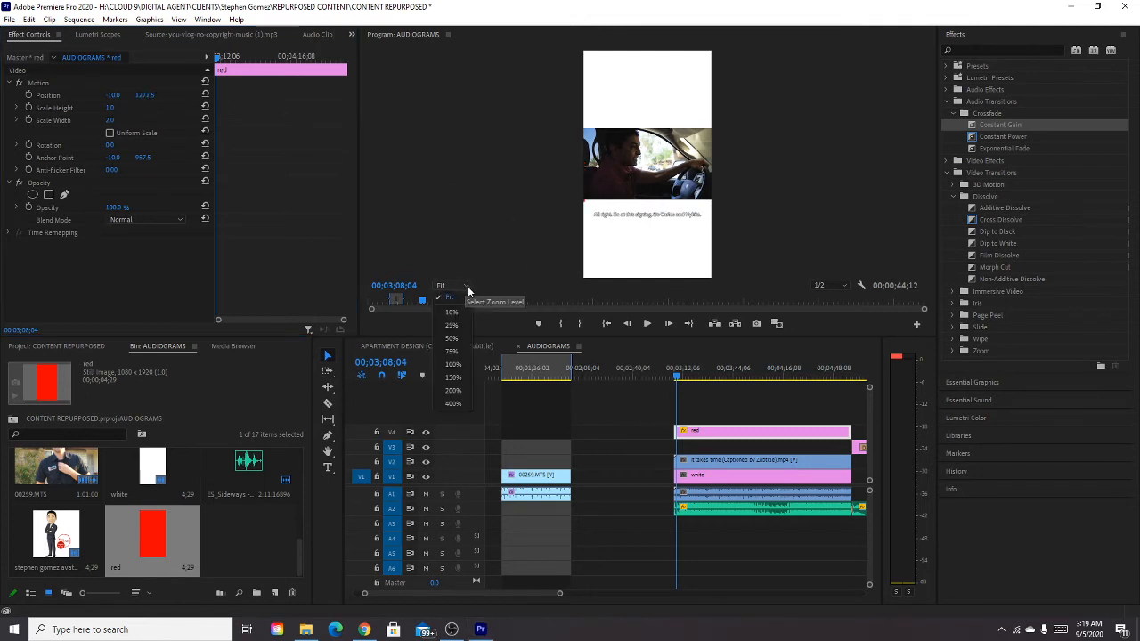
click(459, 340)
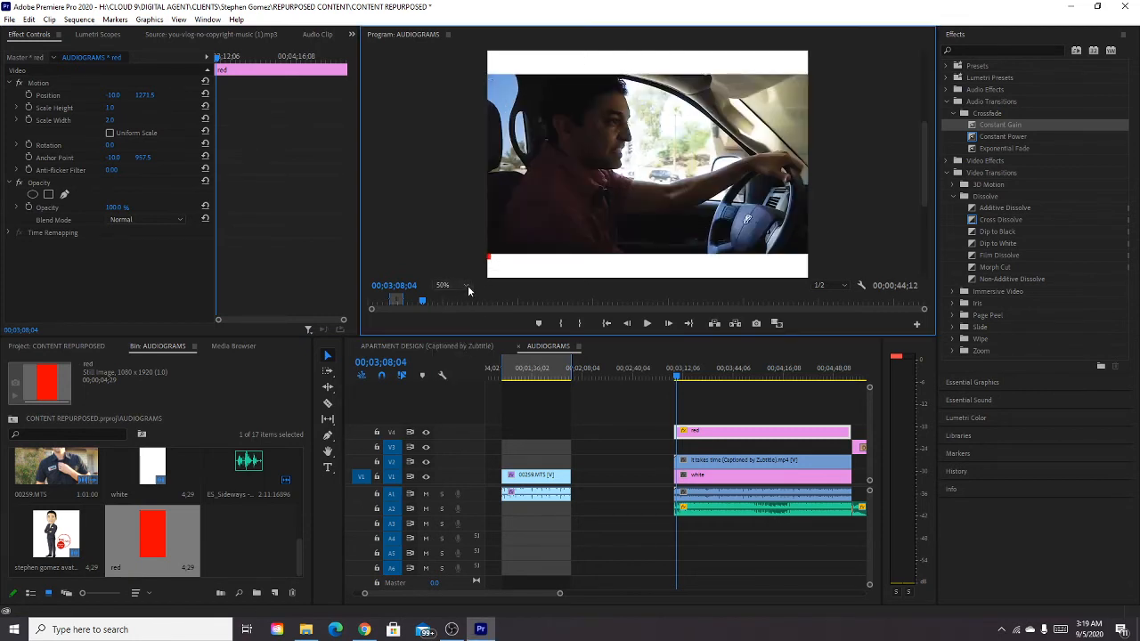
click(464, 285)
click(453, 300)
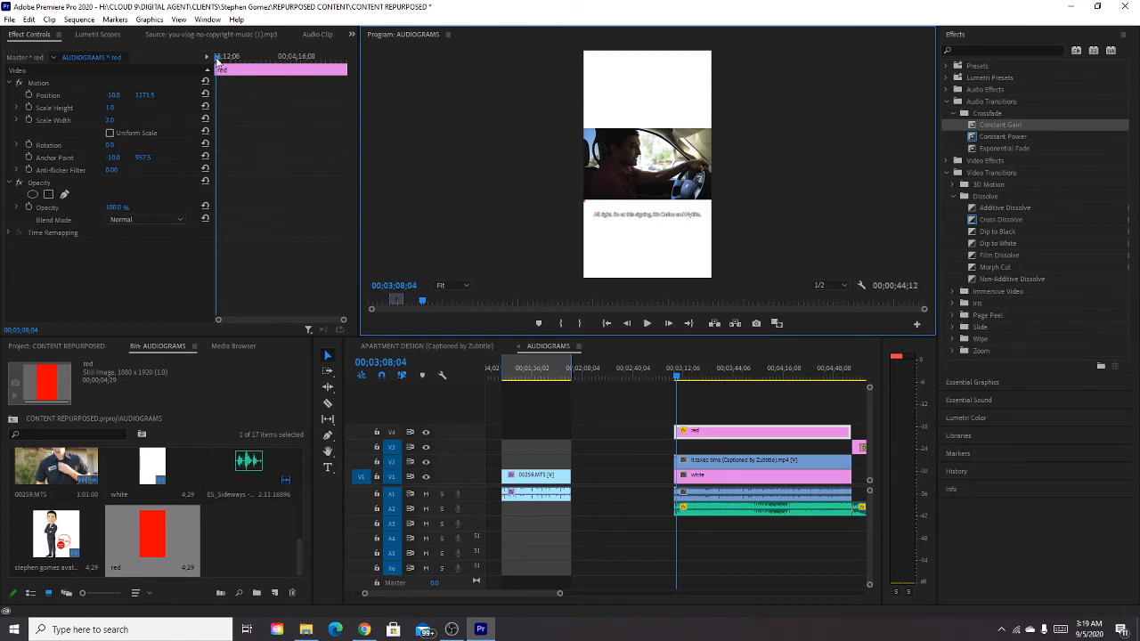
Add a Scale Width keyframe of 2 to the red bar at the start of the clip.
click(675, 379)
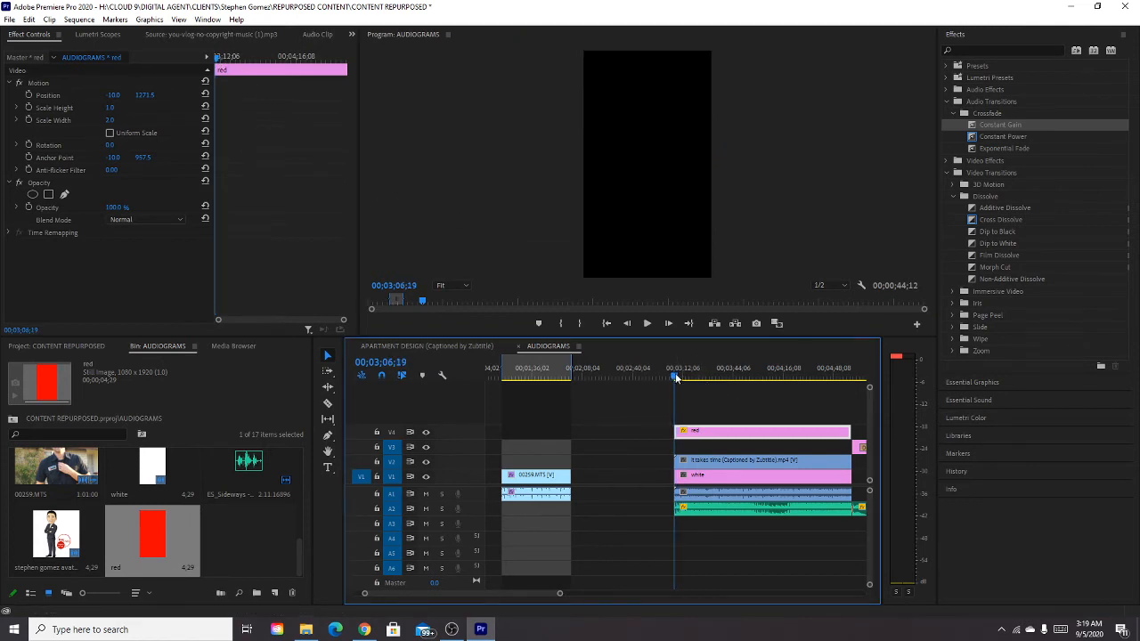
click(676, 378)
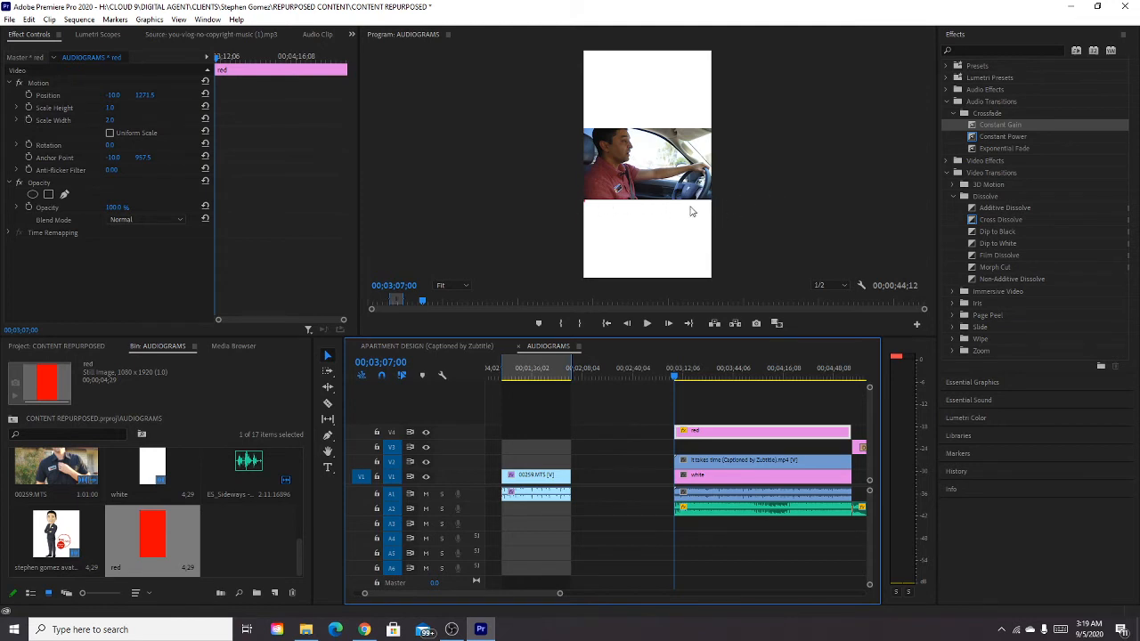
click(28, 119)
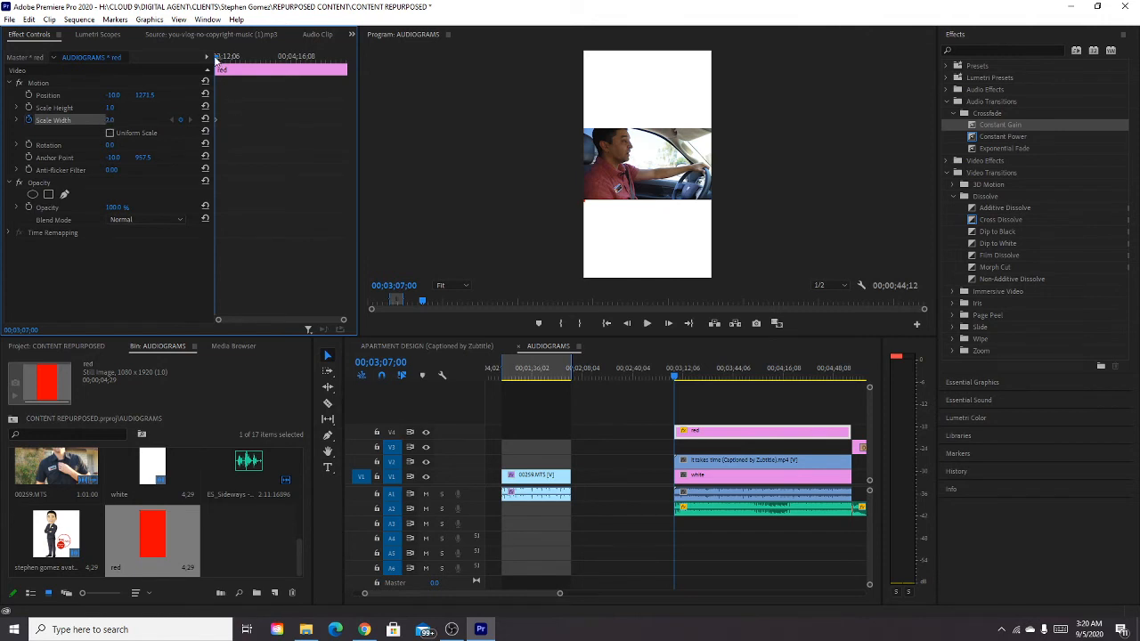
Keyframe the red bar's Scale Width at about 101 at the clip's end and scrub back to check the progress bar animation.
drag(214, 59, 349, 64)
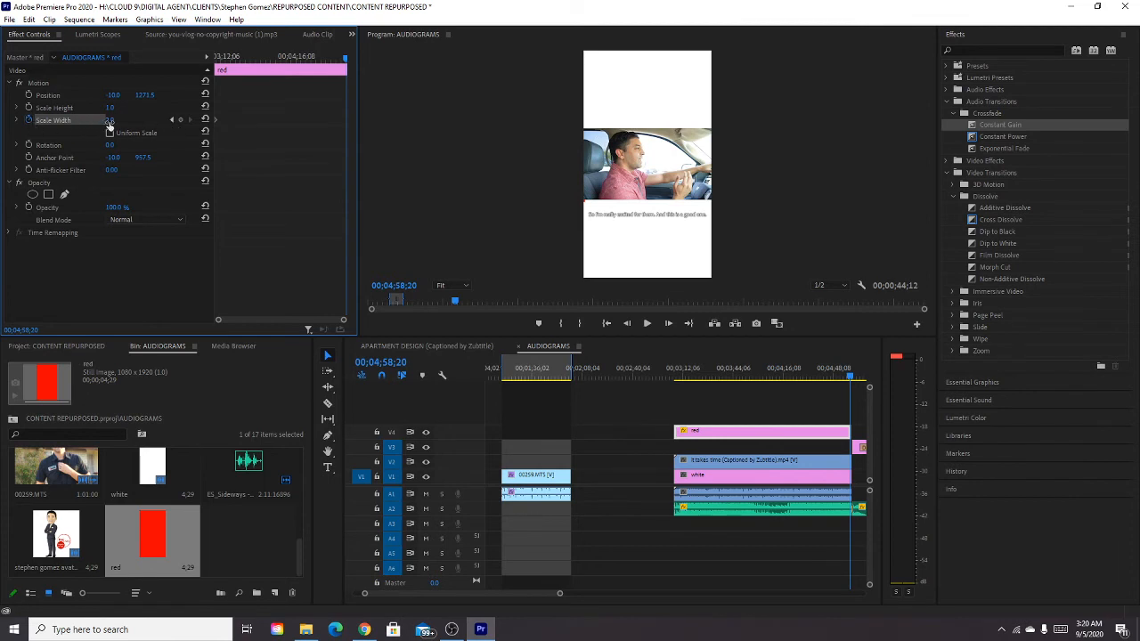
drag(109, 120, 134, 119)
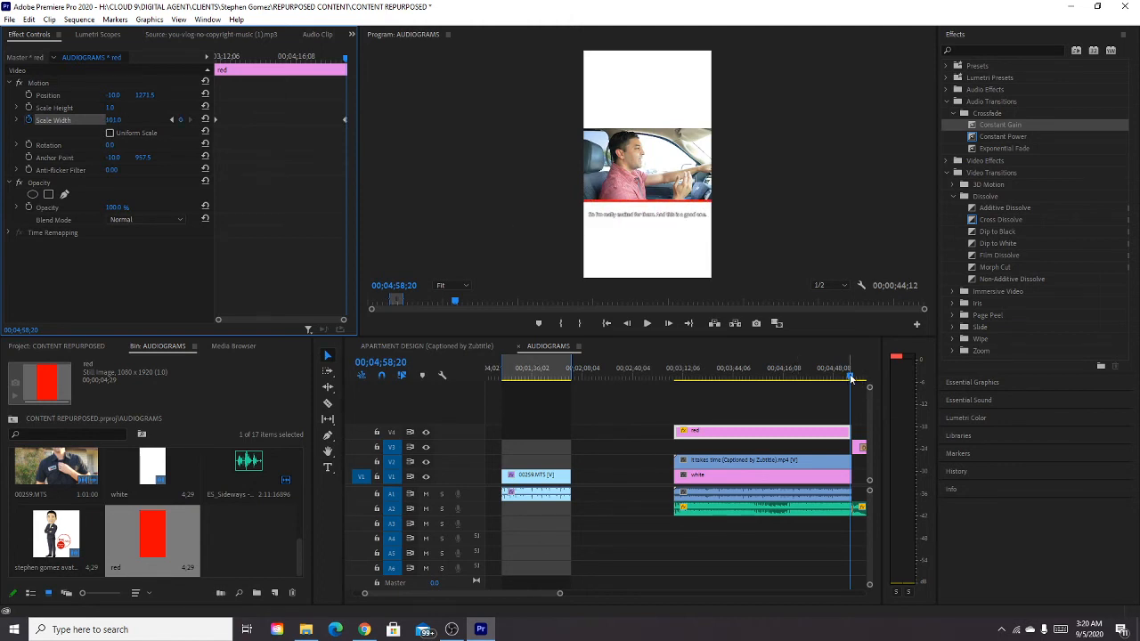
drag(853, 377, 726, 390)
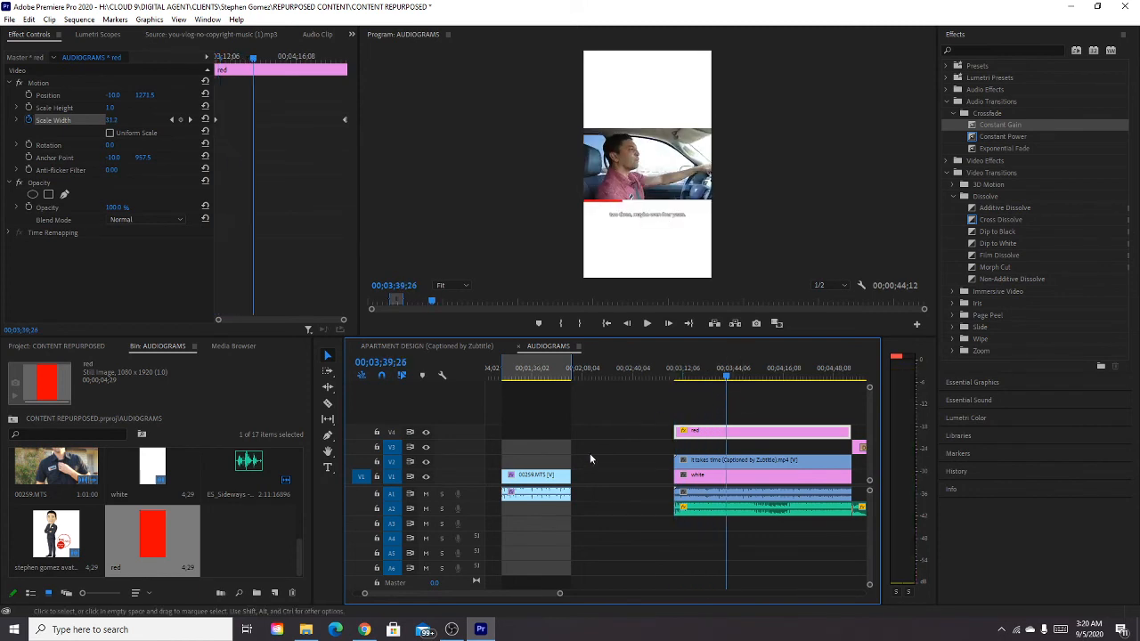
Create a text layer in the white area above the video with the placeholder letter t.
click(329, 467)
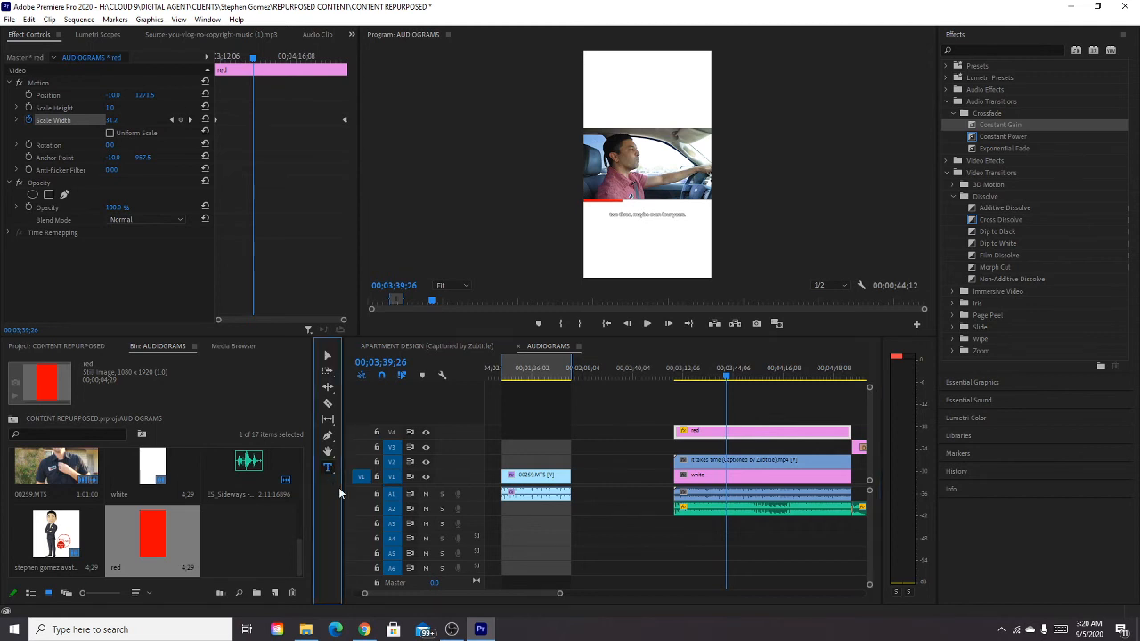
click(593, 114)
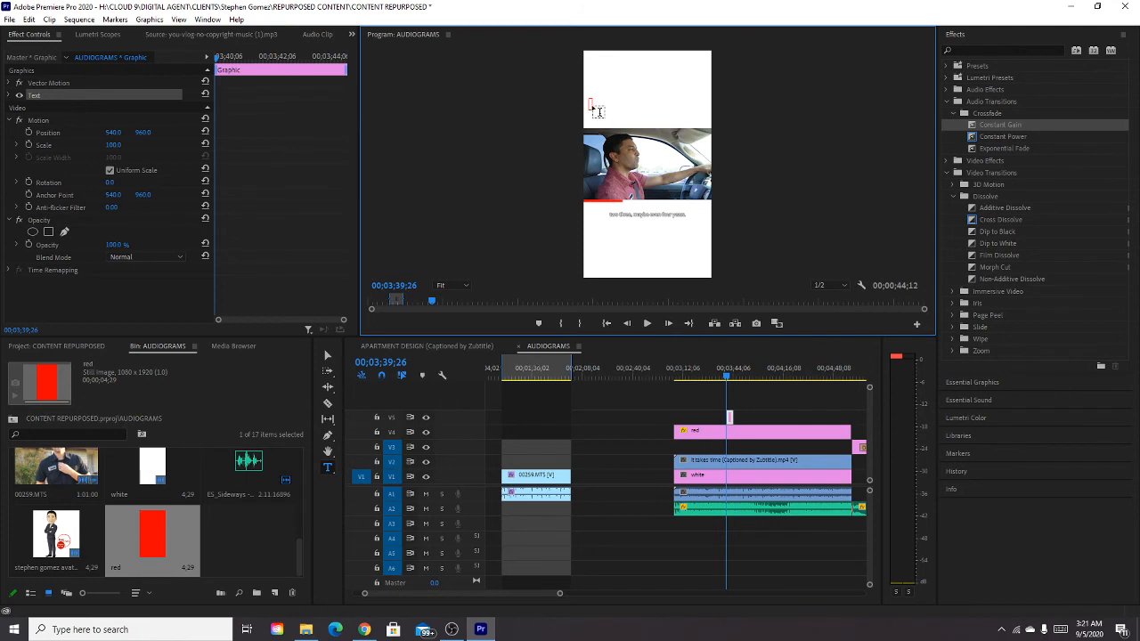
text(tme)
key(BackSpace)
key(BackSpace)
key(BackSpace)
Try to change the new text layer's fill color from white to black in Essential Graphics.
click(959, 416)
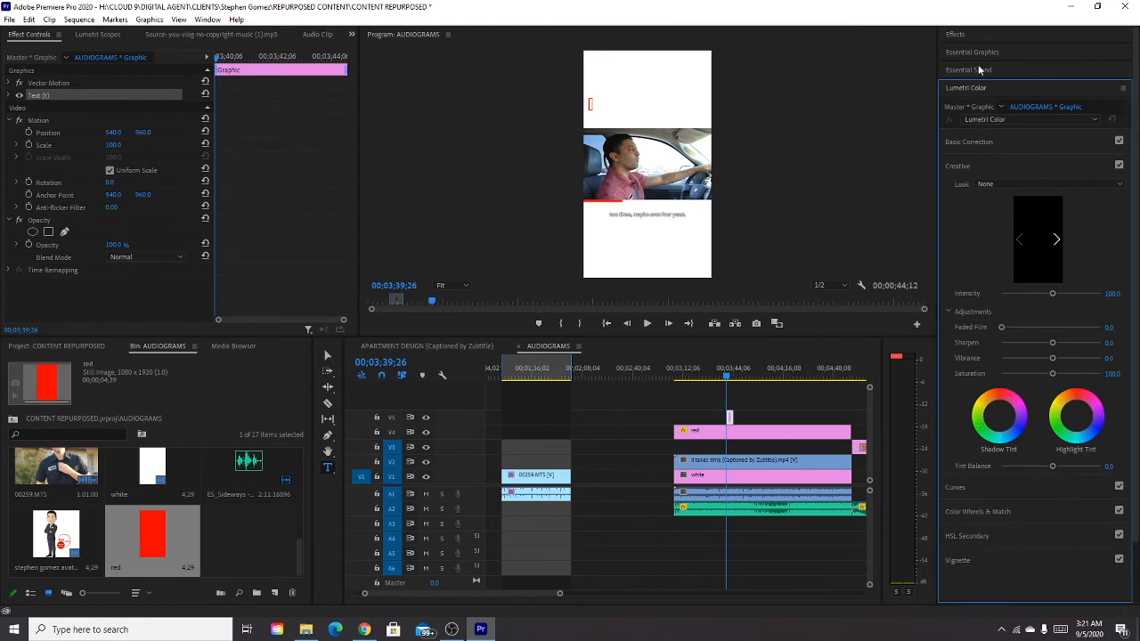
click(978, 57)
click(976, 449)
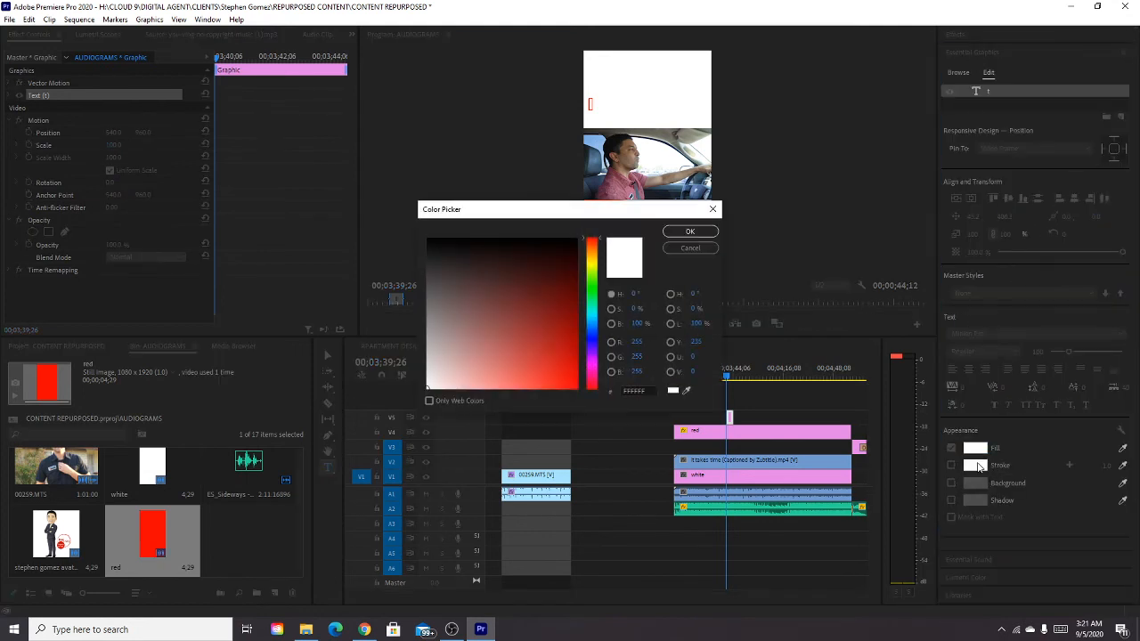
click(427, 238)
click(690, 232)
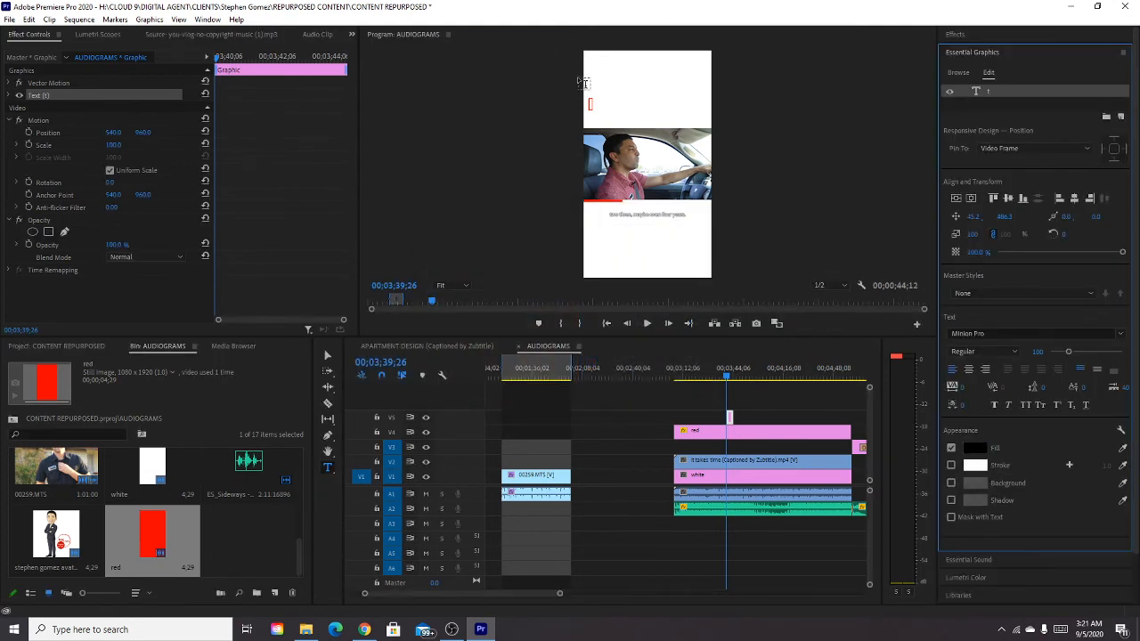
Try the Impact font on the text layer above the video and resume editing its text.
click(1000, 328)
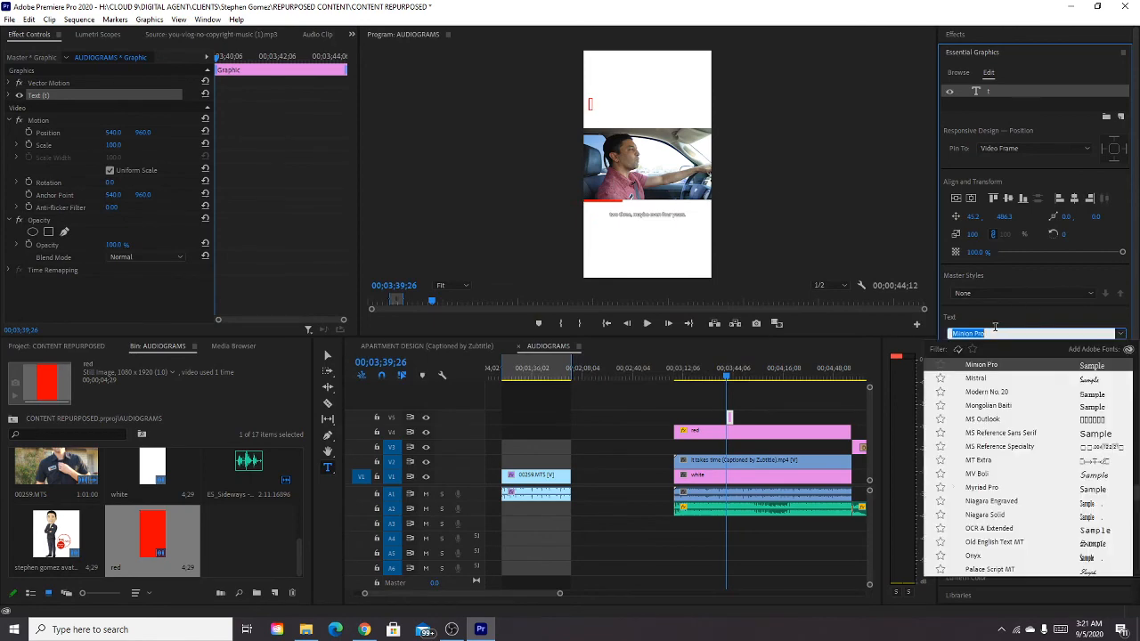
scroll(999, 415, up, 10)
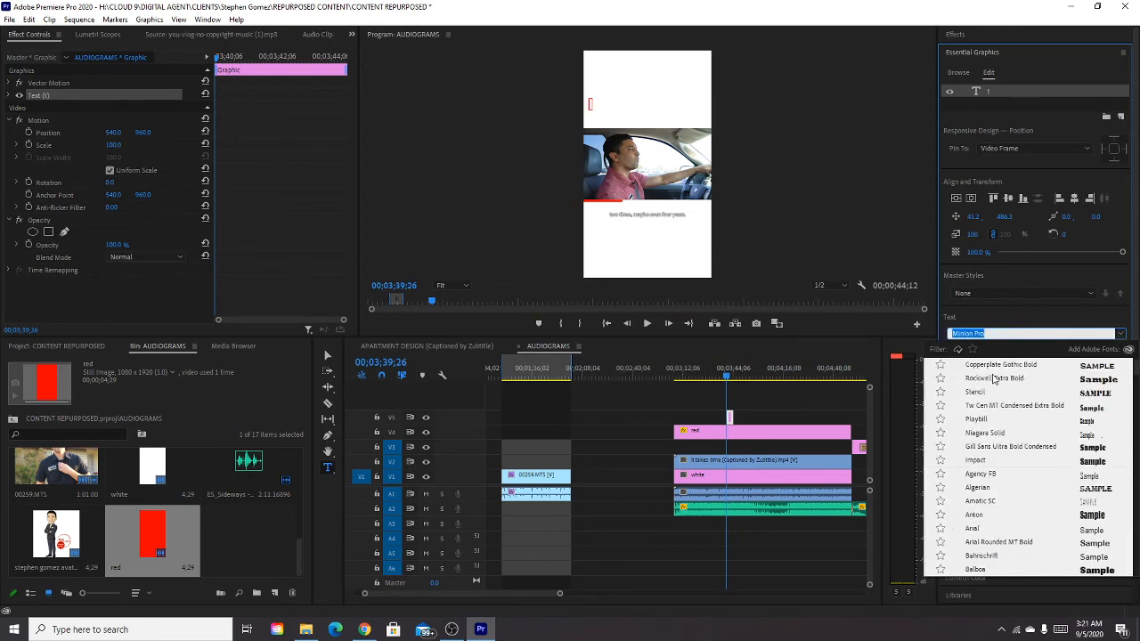
click(977, 460)
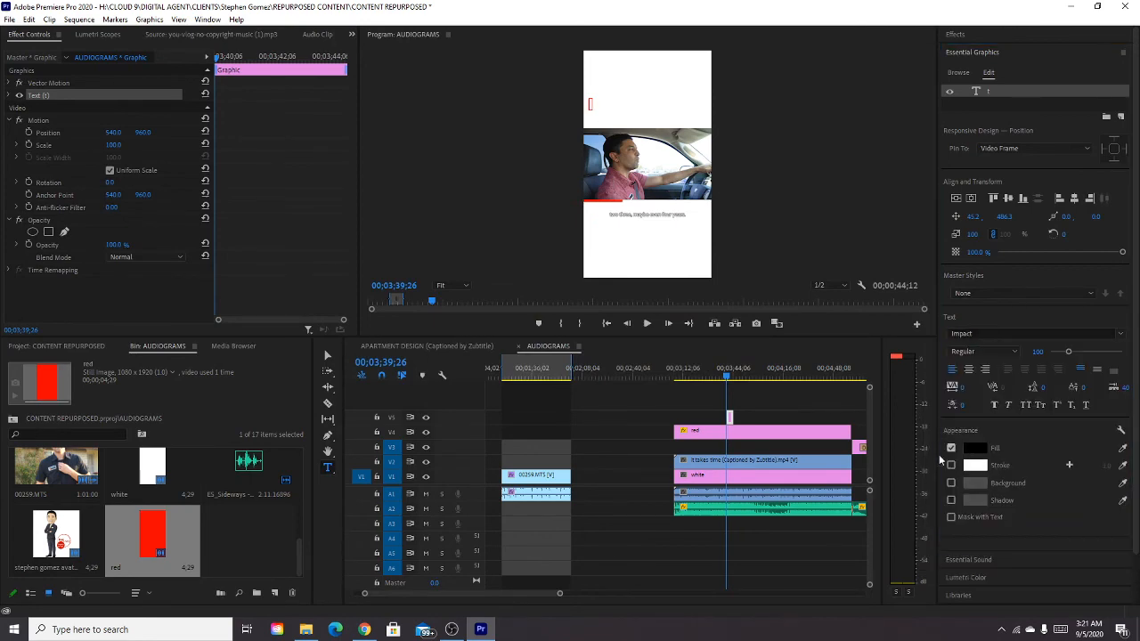
click(589, 104)
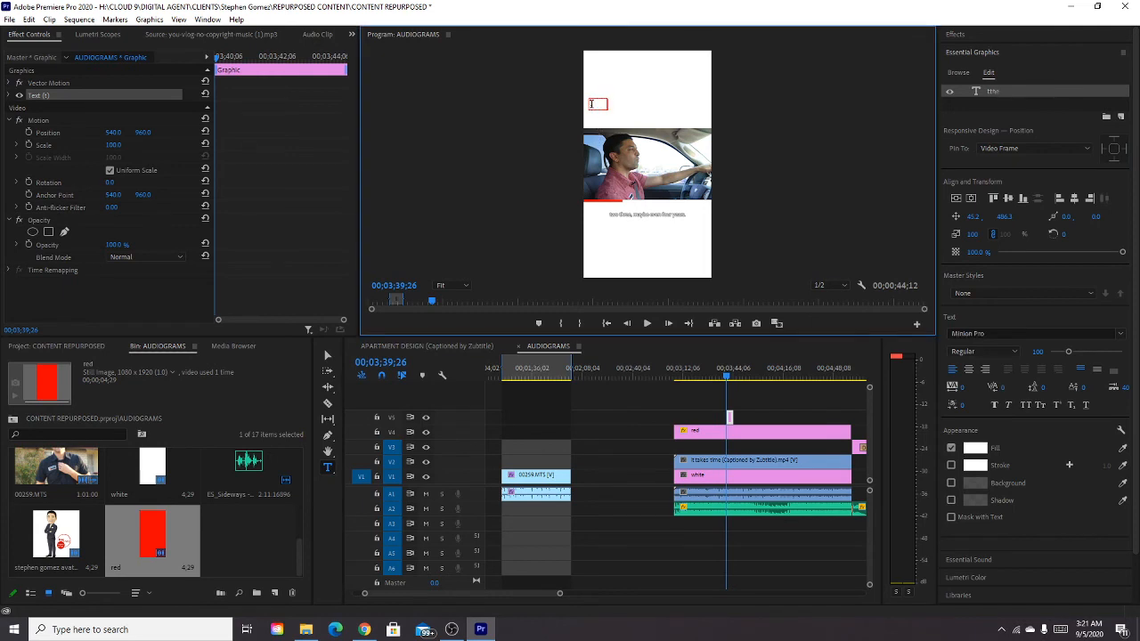
Try a black (000000) text fill again and test it with some typed letters in the same layer.
click(979, 450)
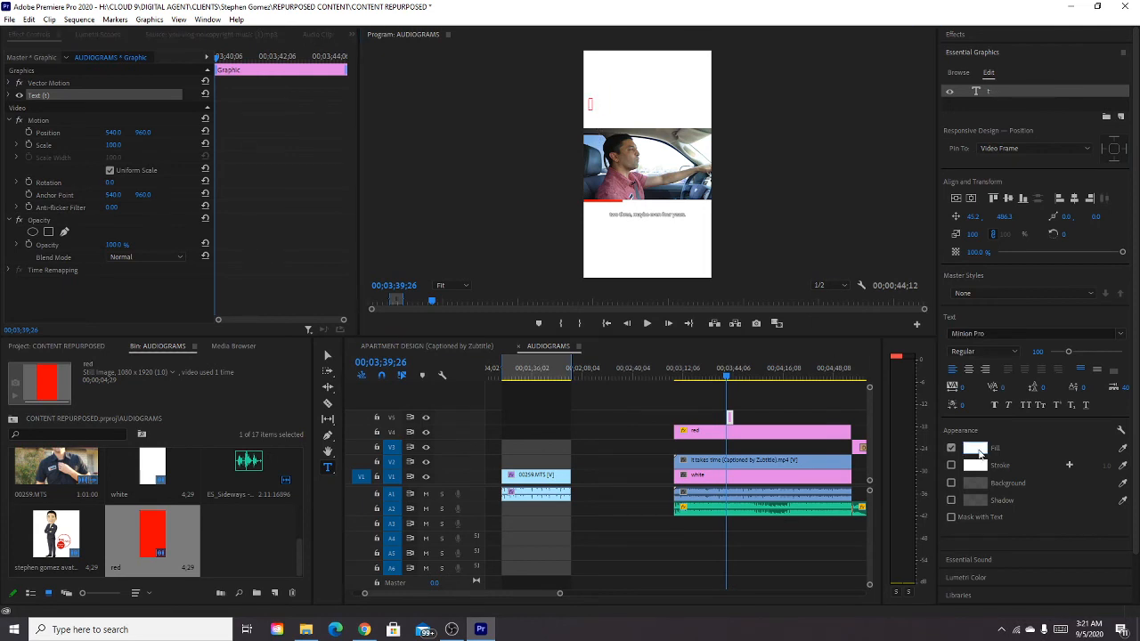
drag(552, 278, 310, 156)
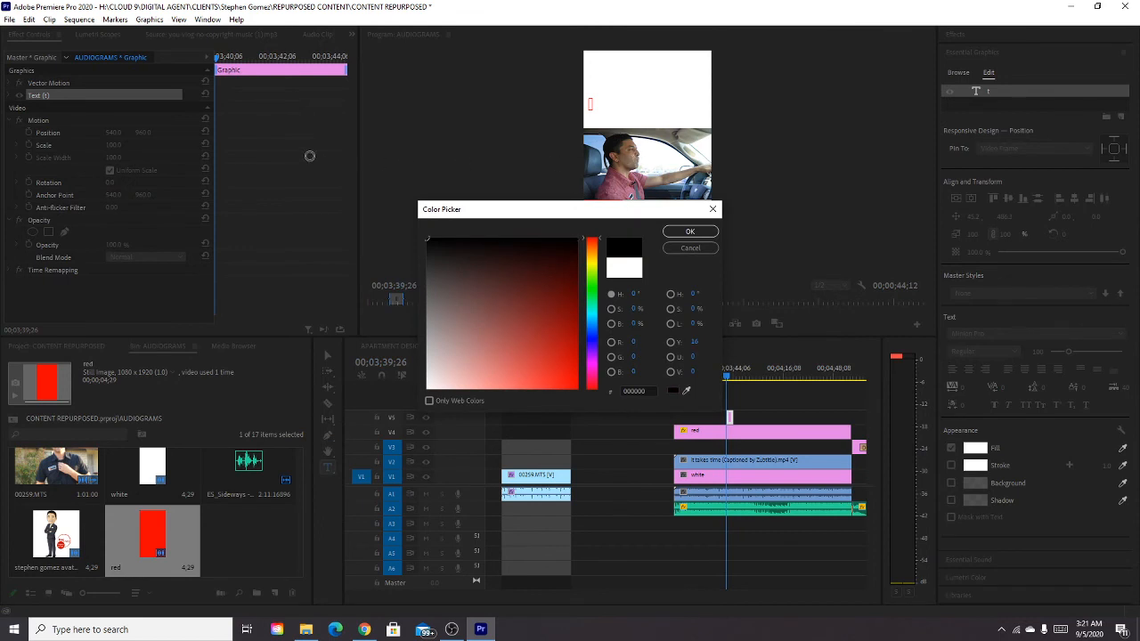
click(689, 230)
click(590, 104)
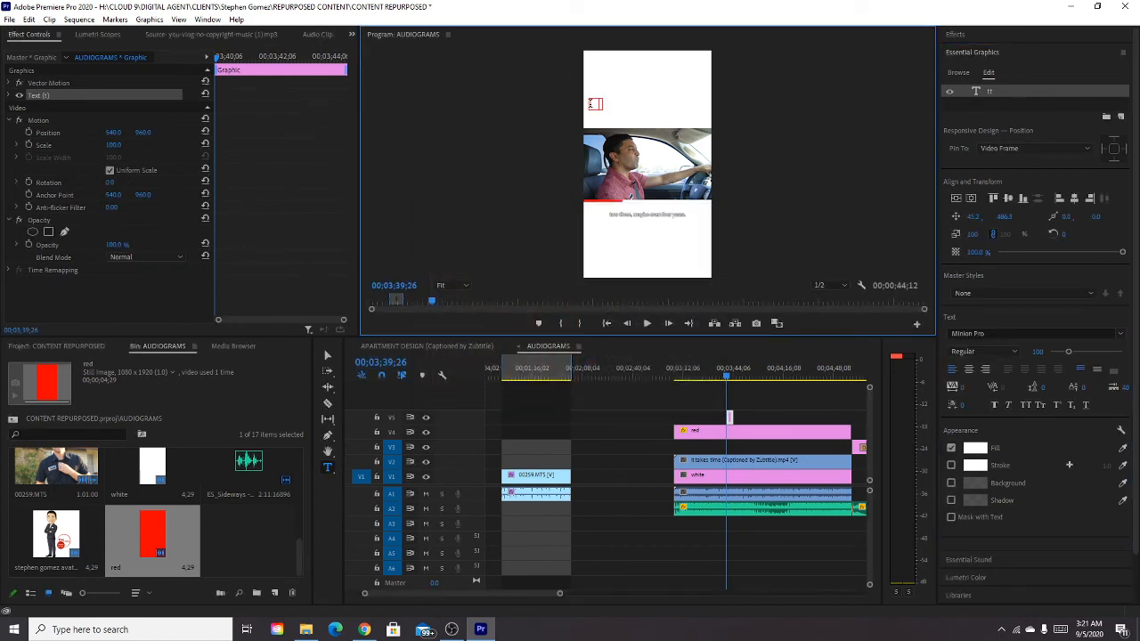
text(the)
key(BackSpace)
key(BackSpace)
Style the text with a black (000000) fill and the Impact font, and start a second text layer above the video.
click(974, 445)
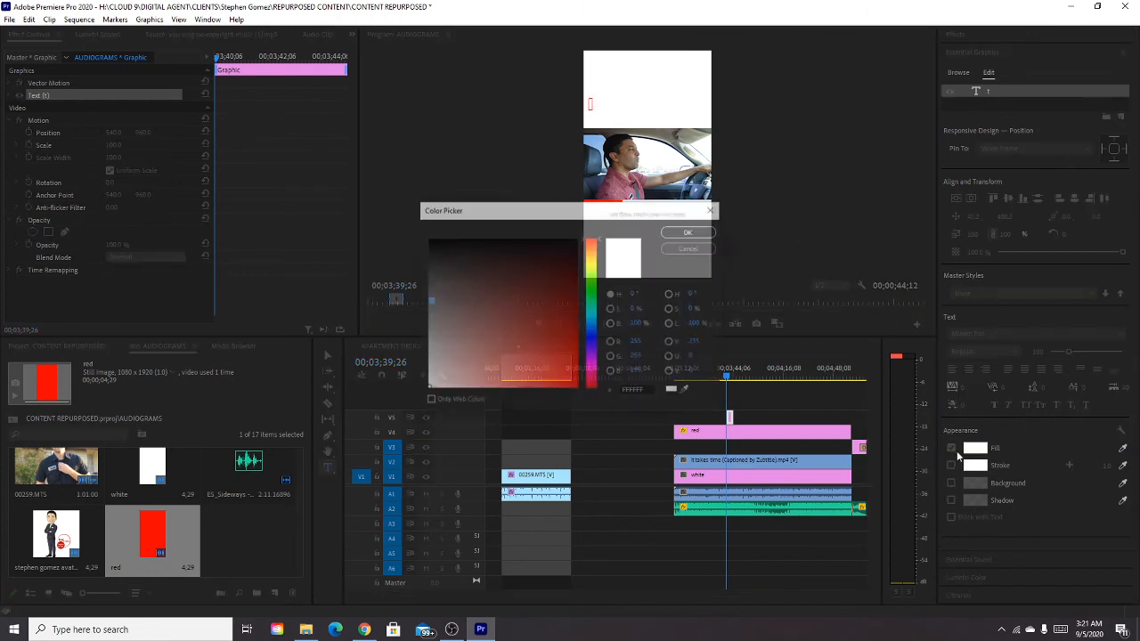
click(689, 231)
click(976, 332)
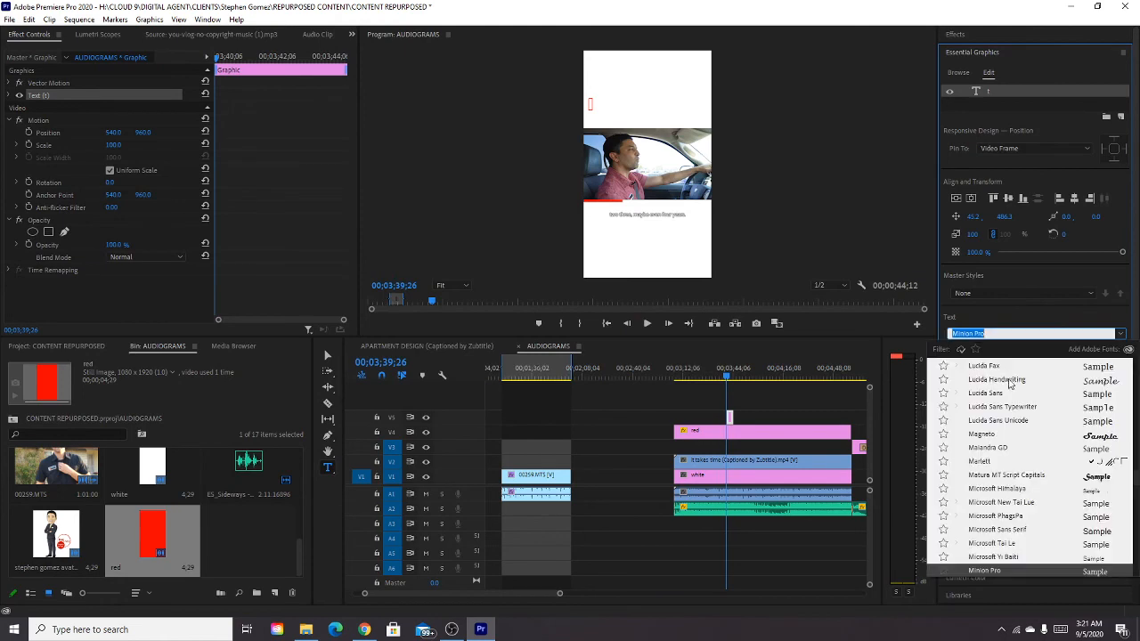
scroll(1000, 381, up, 10)
click(989, 366)
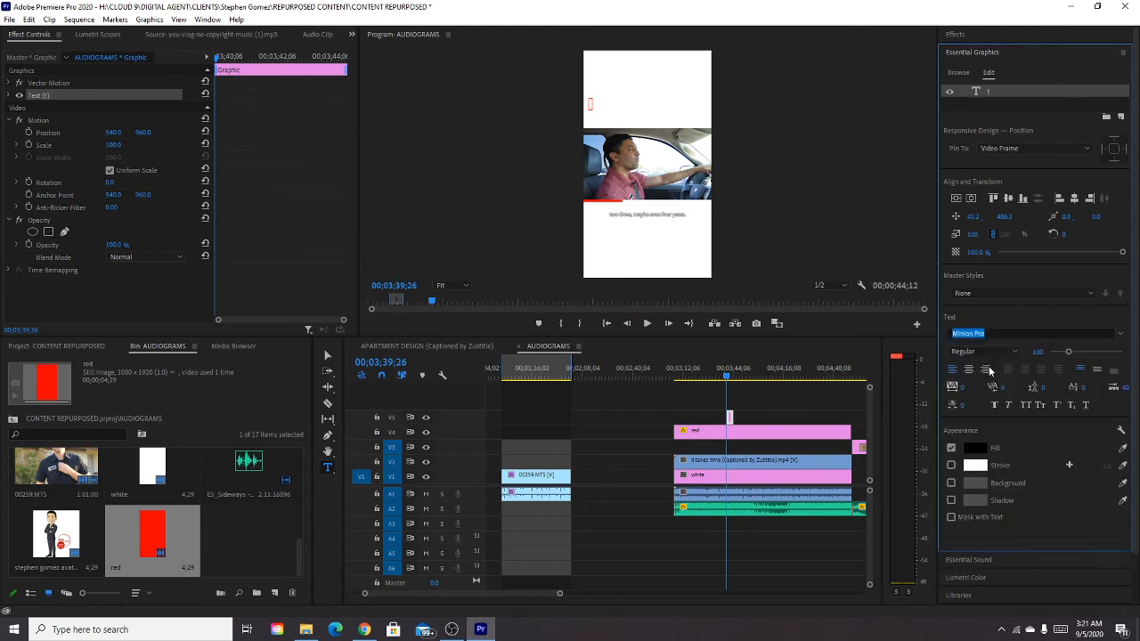
click(599, 109)
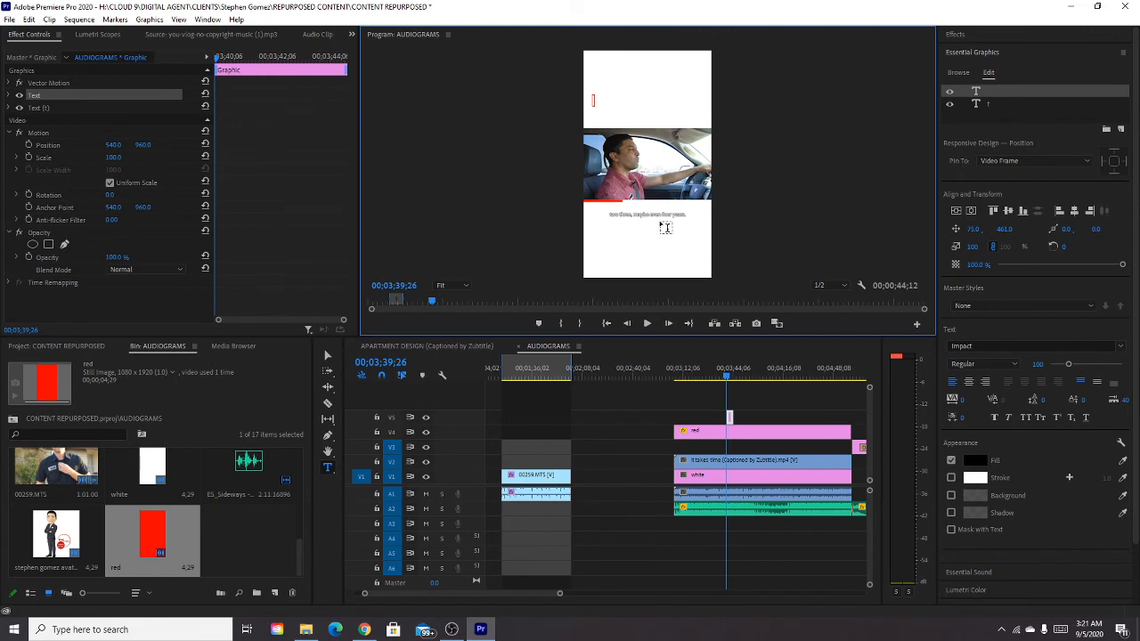
Enter "THE BENEFIT OF STARTING" as the first title line in the white area above the video.
text(THE BENEFIT OF)
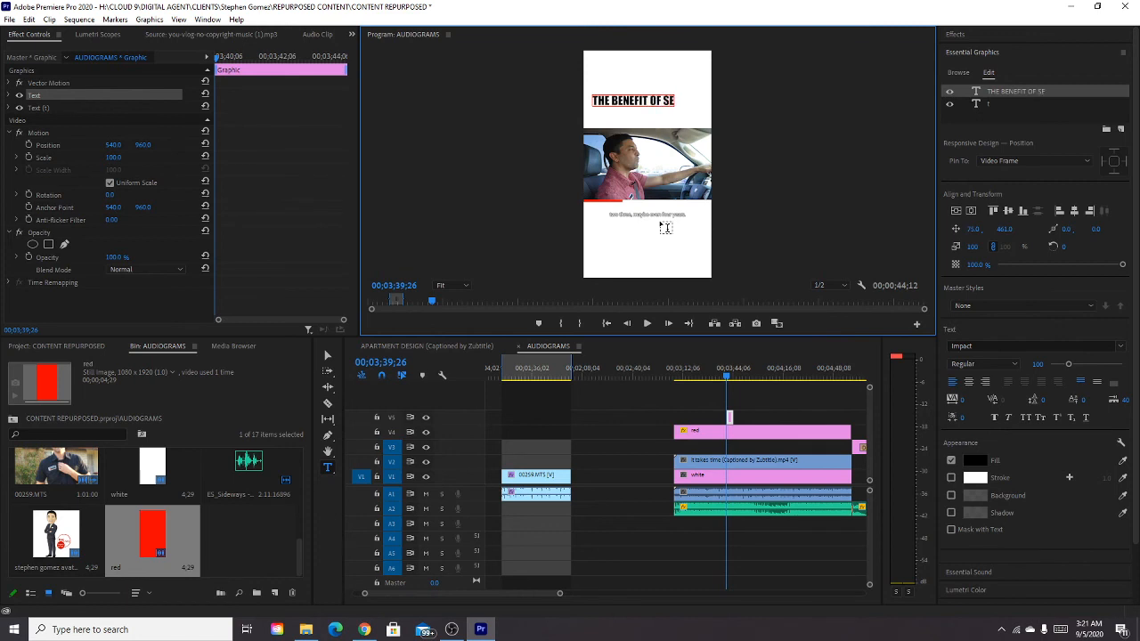
text( STARTING)
Add a separate text layer reading "YOUR PROCESS EARLY" directly beneath the first title line.
click(591, 118)
text(Y)
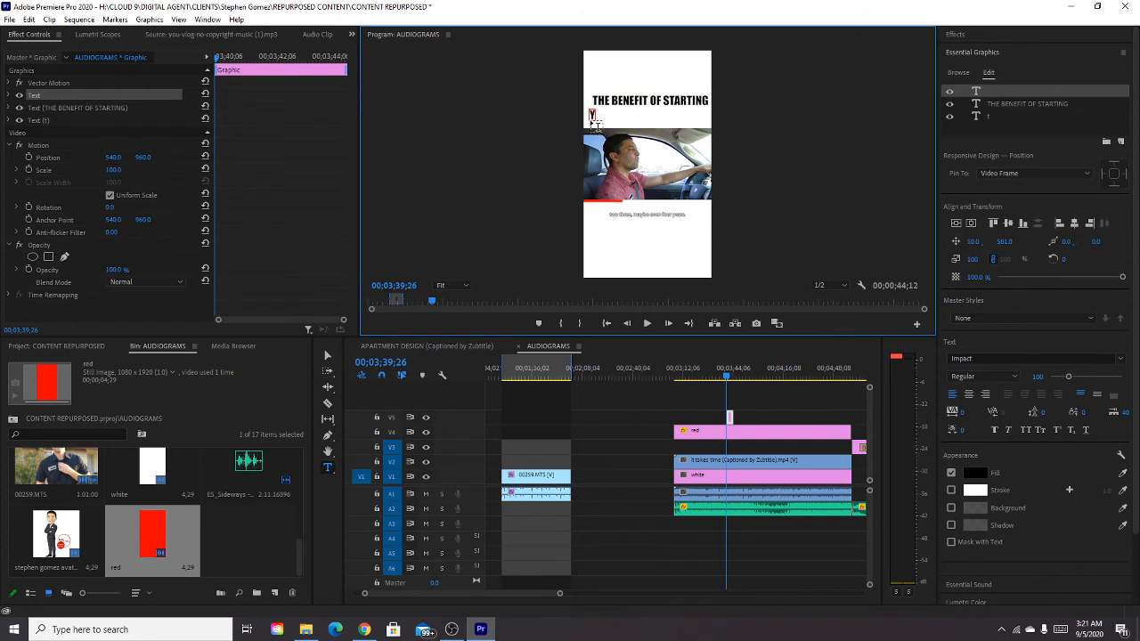
text(OUR PROCES)
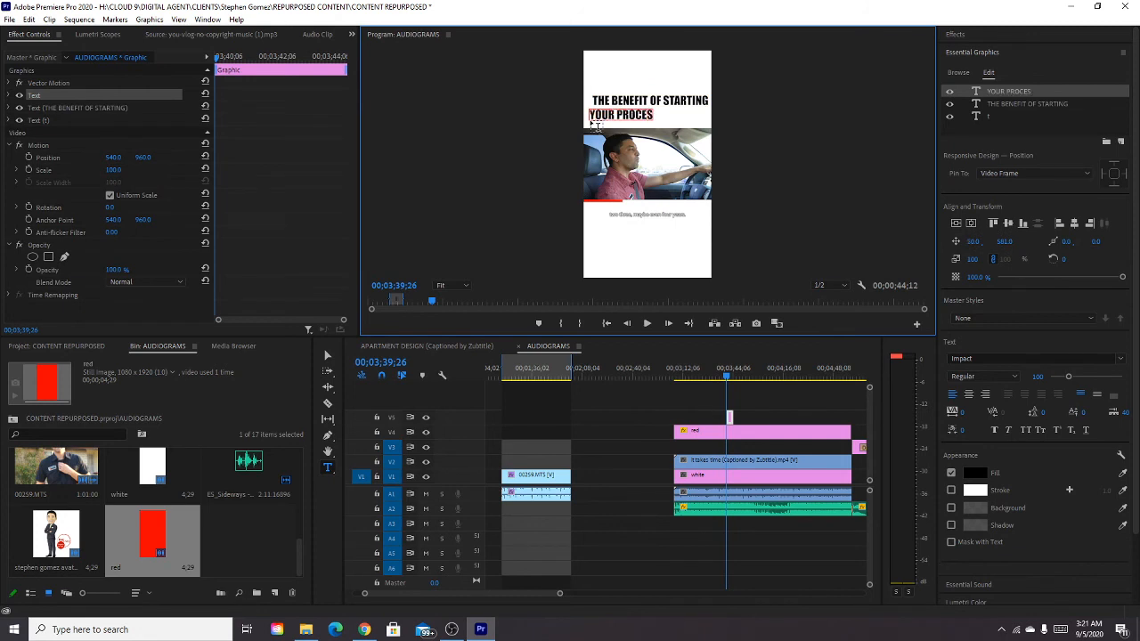
text(S EARLY)
Enlarge the "YOUR PROCESS EARLY" line to about 125% to span the frame width, and move "THE BENEFIT OF STARTING" down directly above it.
click(327, 356)
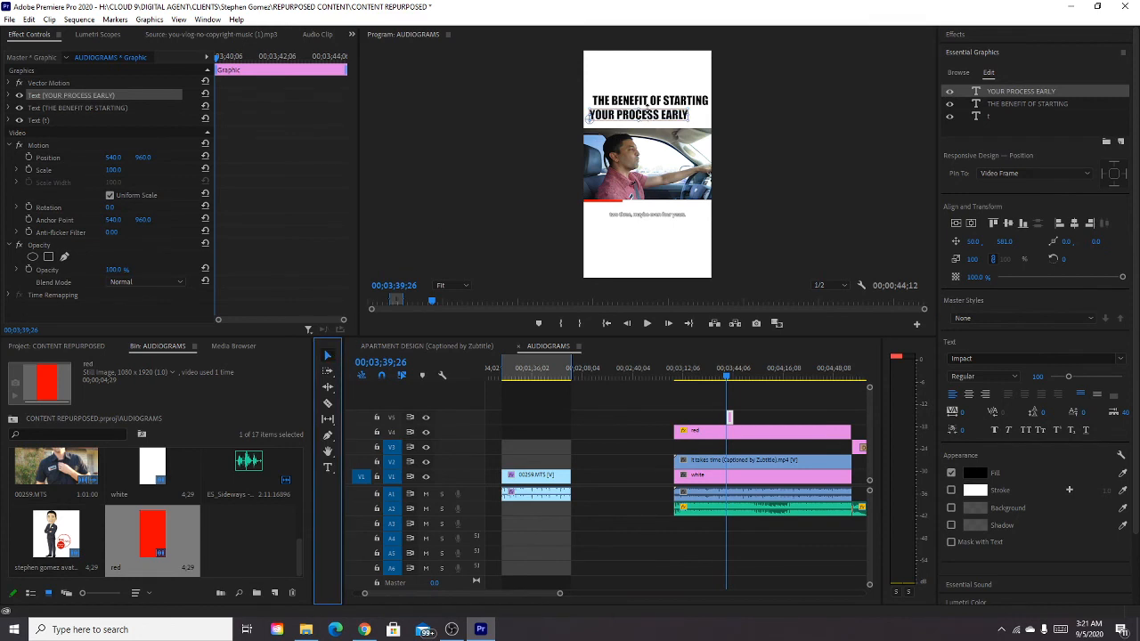
mouse_move(685, 113)
mouse_down()
mouse_move(722, 113)
mouse_move(694, 106)
mouse_move(687, 127)
mouse_up()
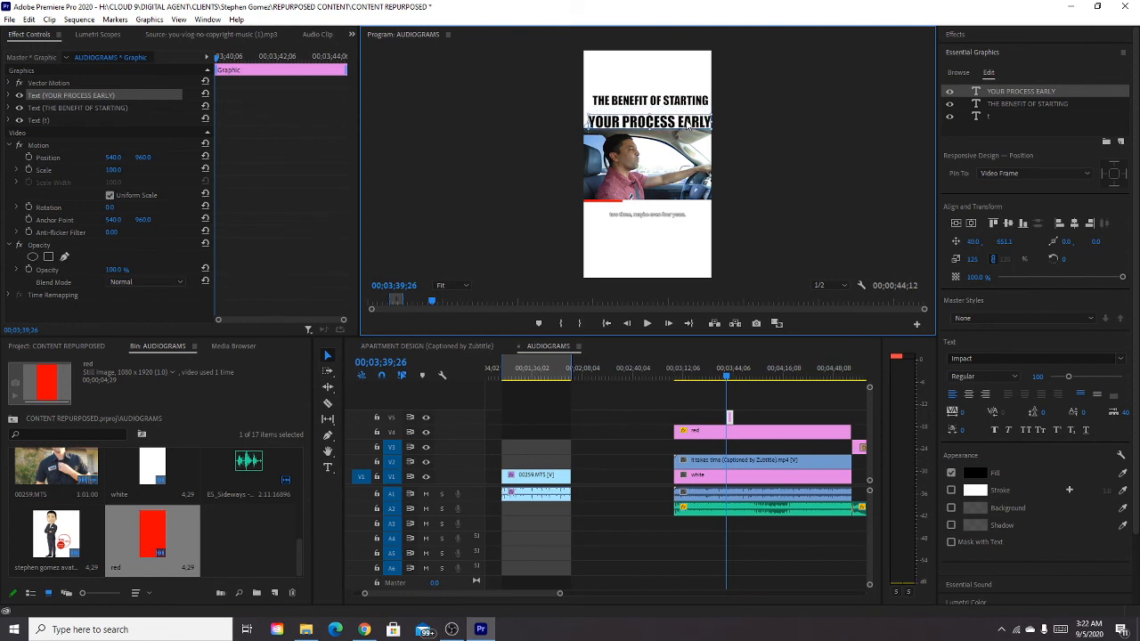
click(681, 105)
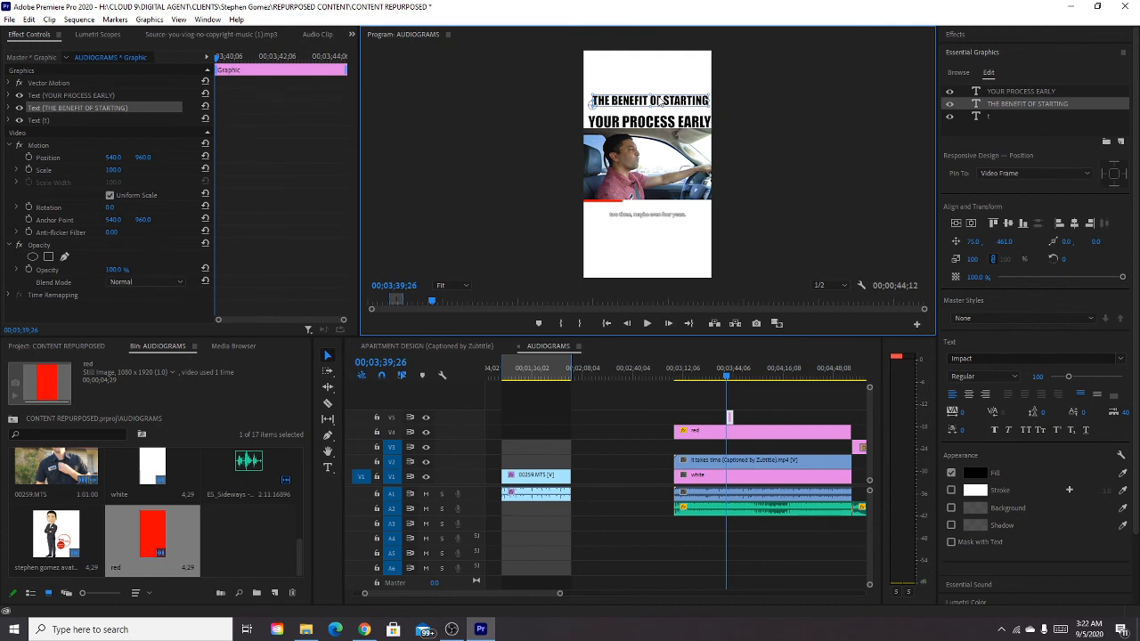
drag(664, 103, 651, 110)
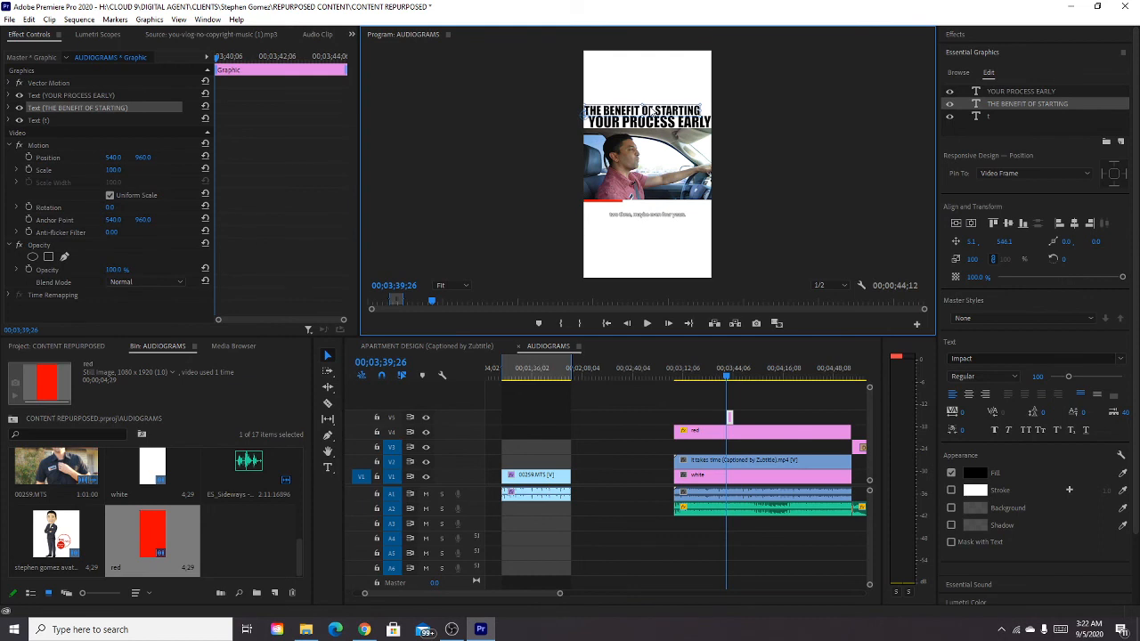
click(733, 141)
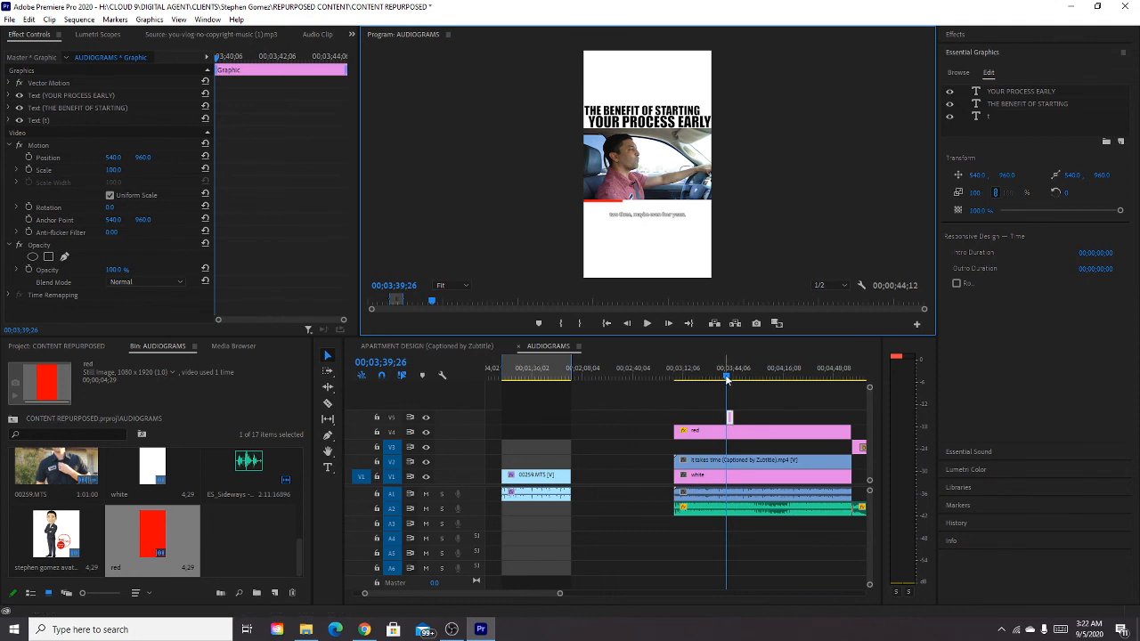
Extend the title graphic clip on V5 in both directions to match the full length of the red bar clip.
drag(726, 376, 712, 379)
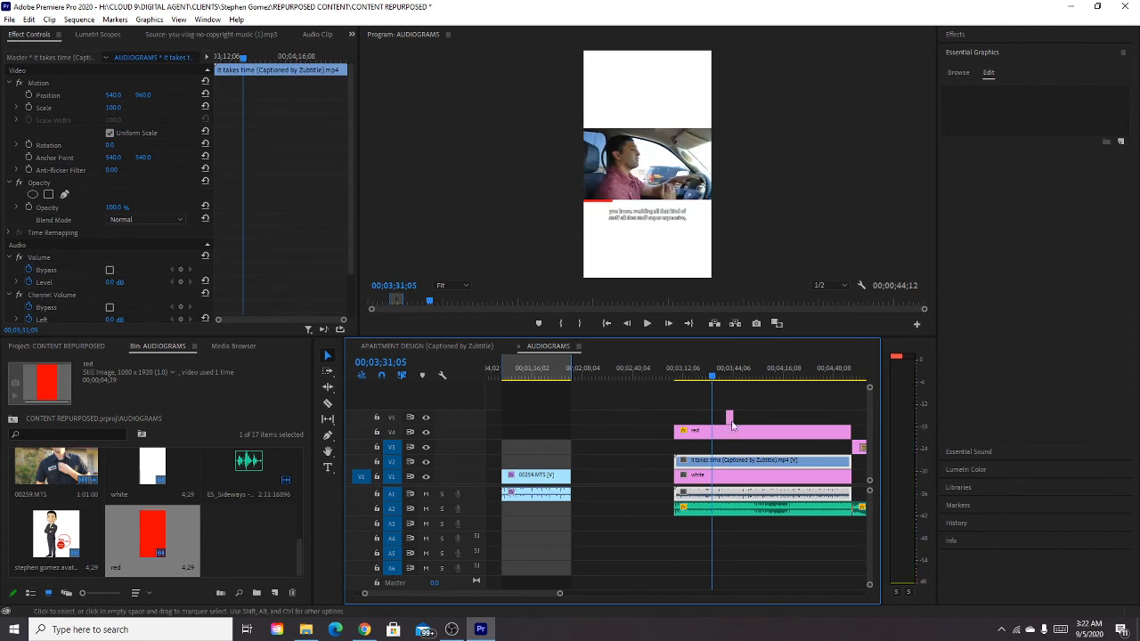
drag(727, 419, 851, 423)
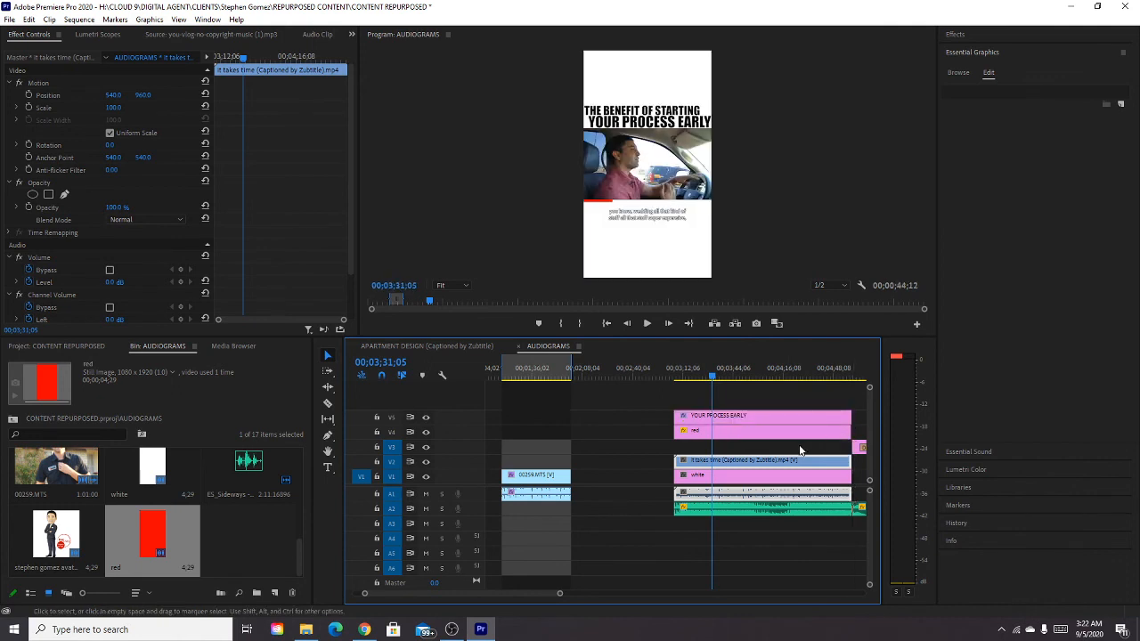
click(861, 416)
Preview the vertical video from its start and scrub through to its end to check the title and progress bar.
click(678, 373)
key(space)
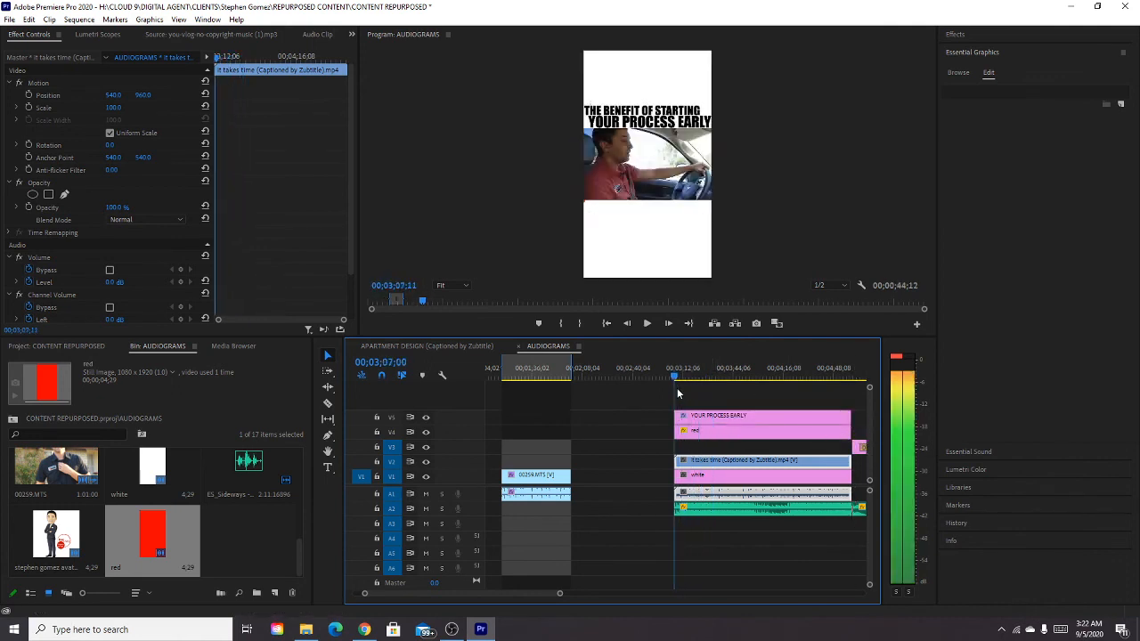
drag(684, 390, 839, 419)
key(minus)
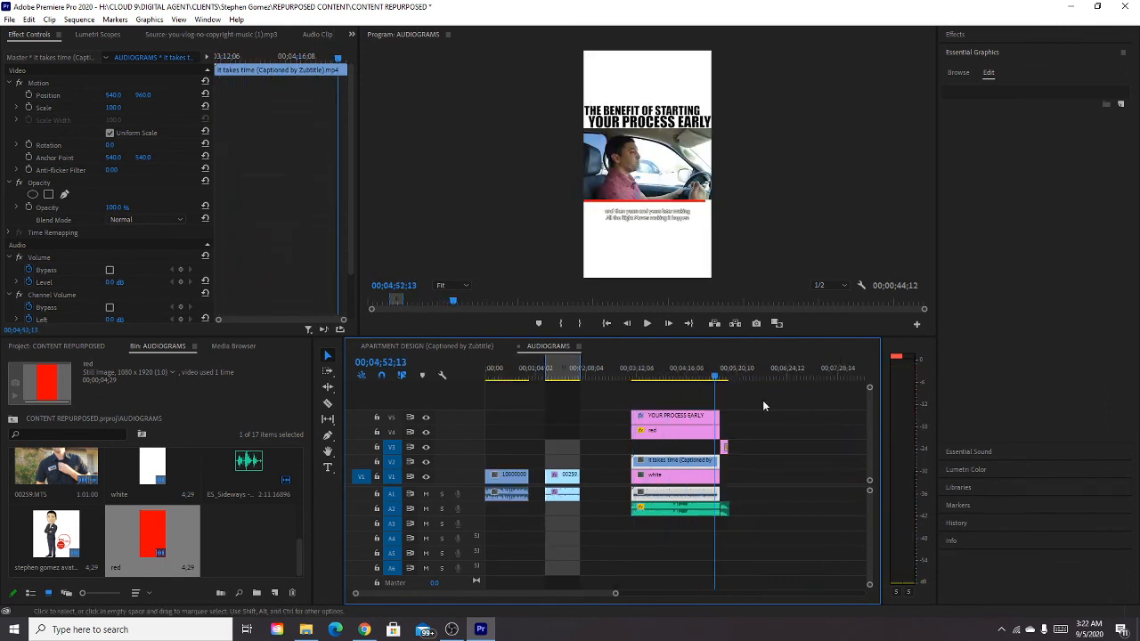
Mark In and Out points around the captioned video section, aligning the In point with the start of its clips.
click(719, 376)
click(628, 377)
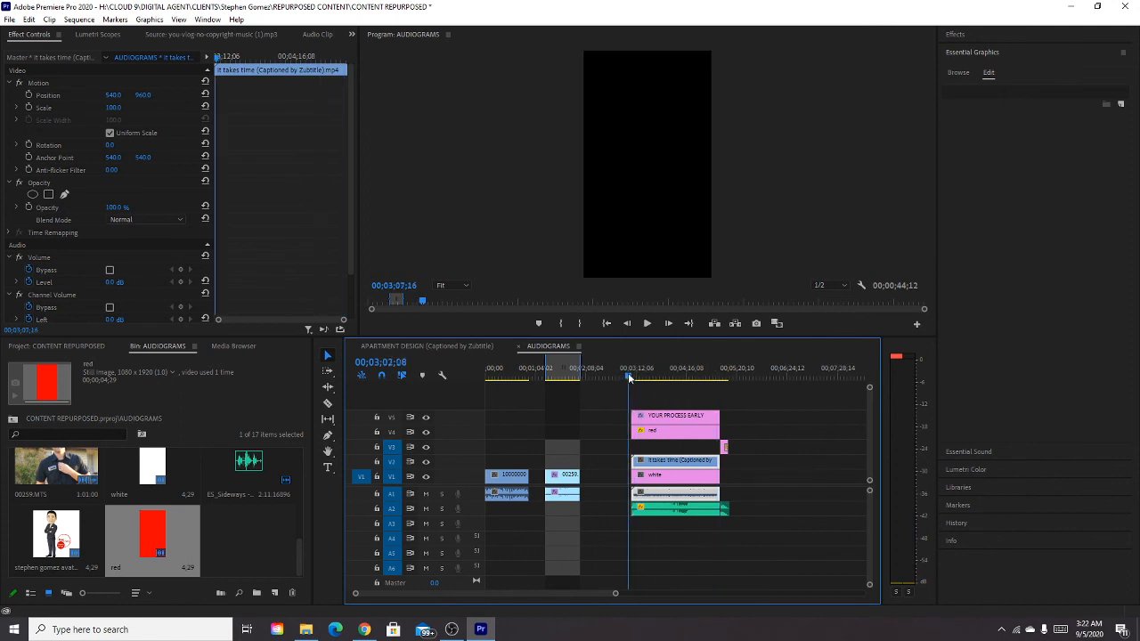
key(i)
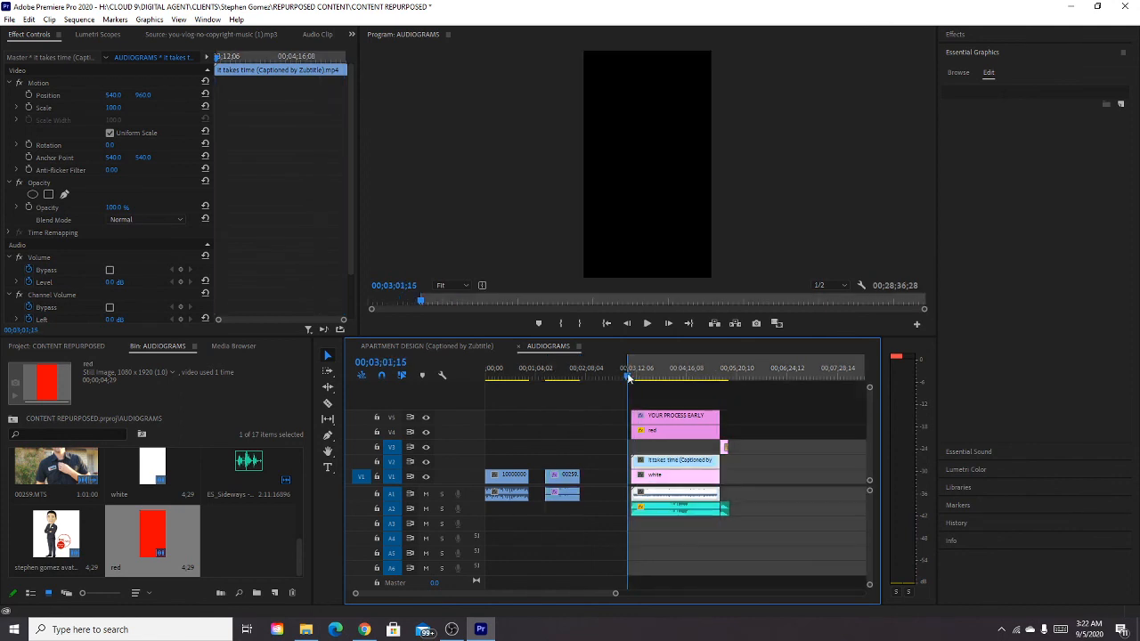
click(733, 377)
key(o)
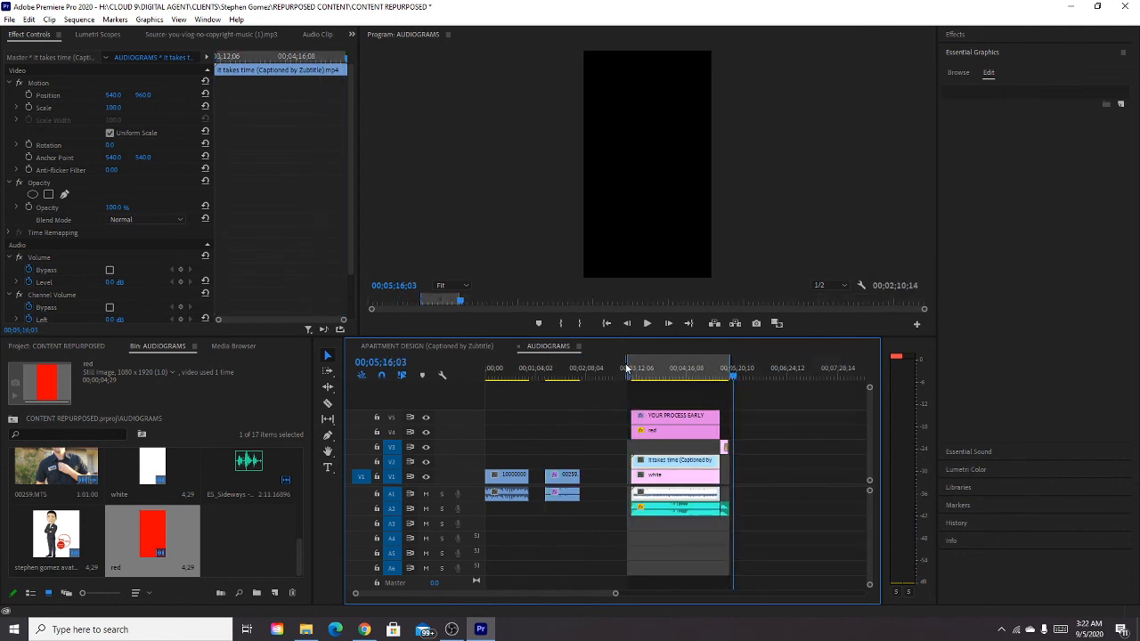
drag(629, 367, 634, 367)
click(9, 19)
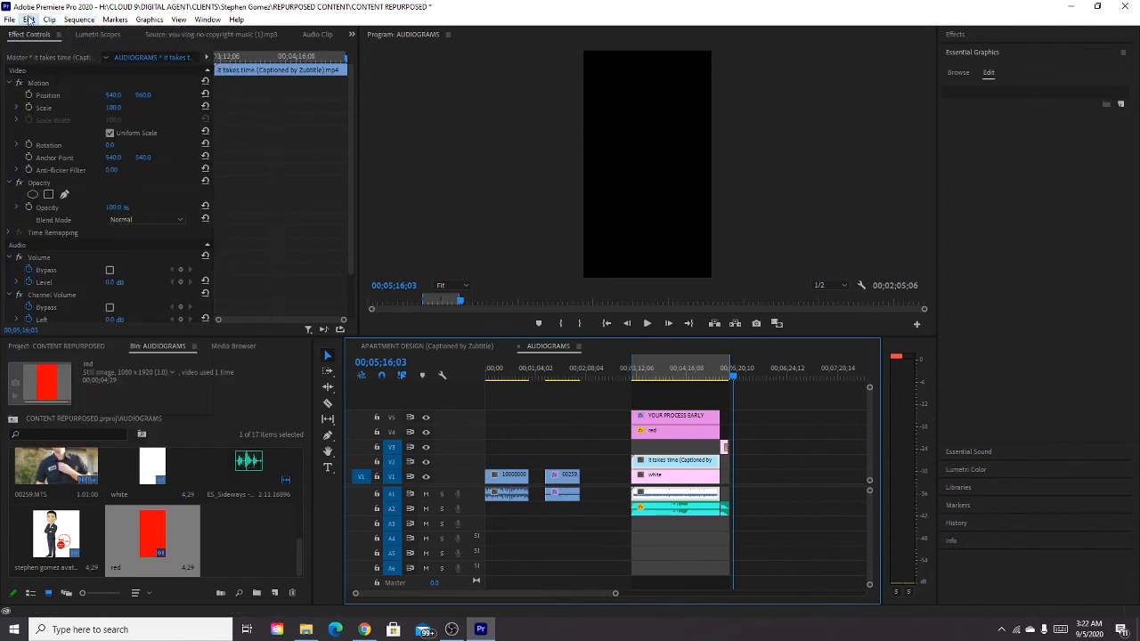
click(83, 20)
click(83, 21)
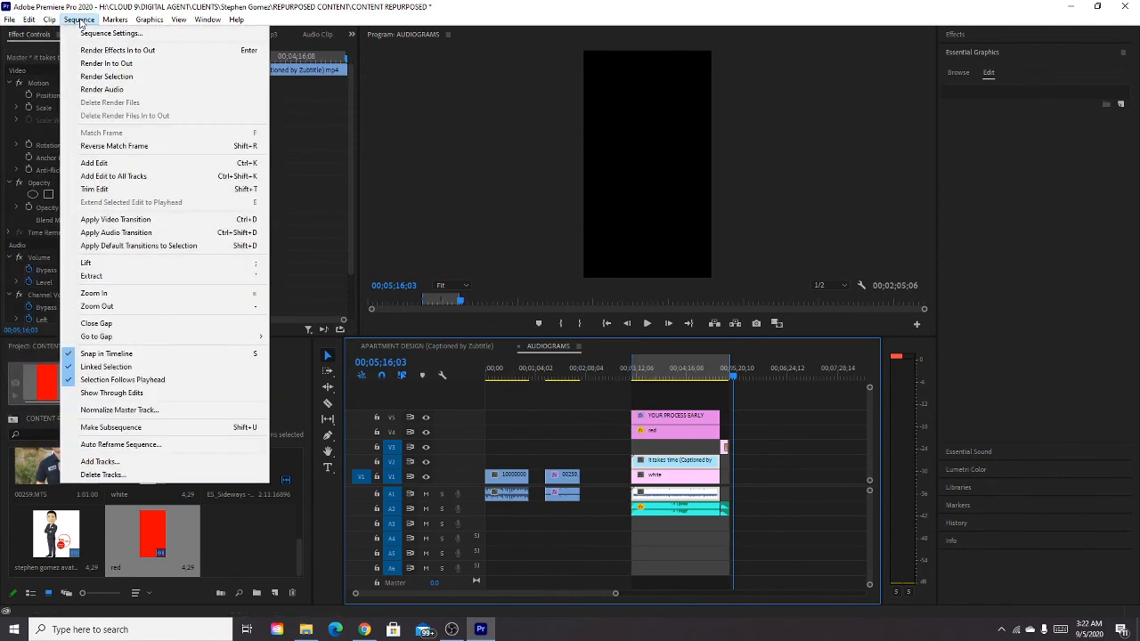
click(115, 18)
click(11, 19)
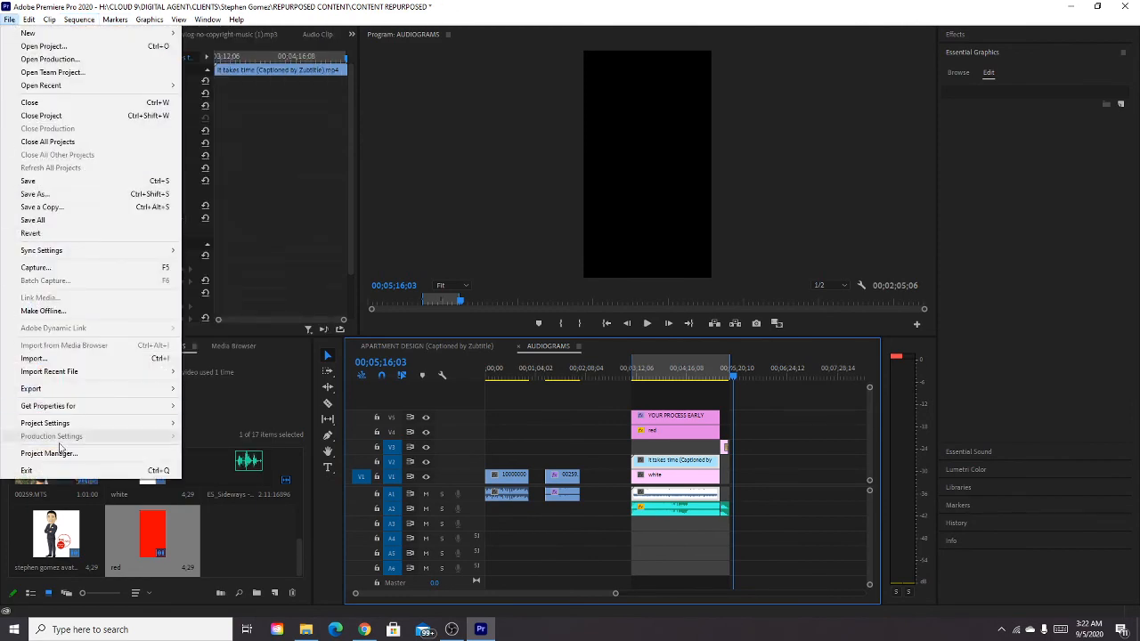
Change the AUDIOGRAMS sequence's vertical frame size to 1350 and accept the deletion of its preview files.
click(647, 379)
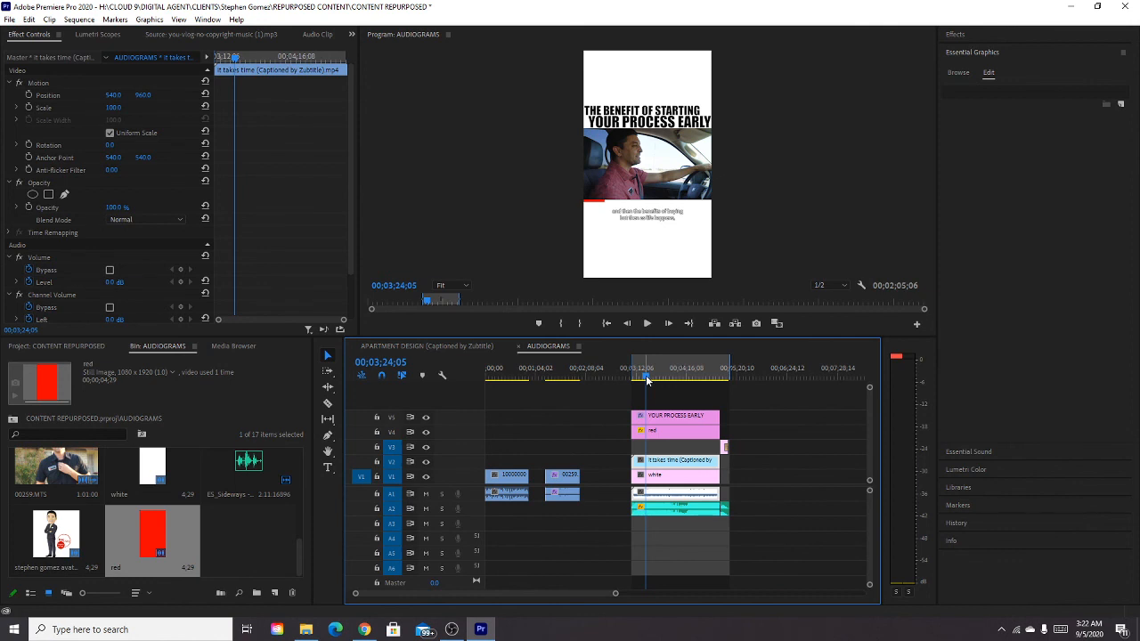
click(78, 19)
click(103, 26)
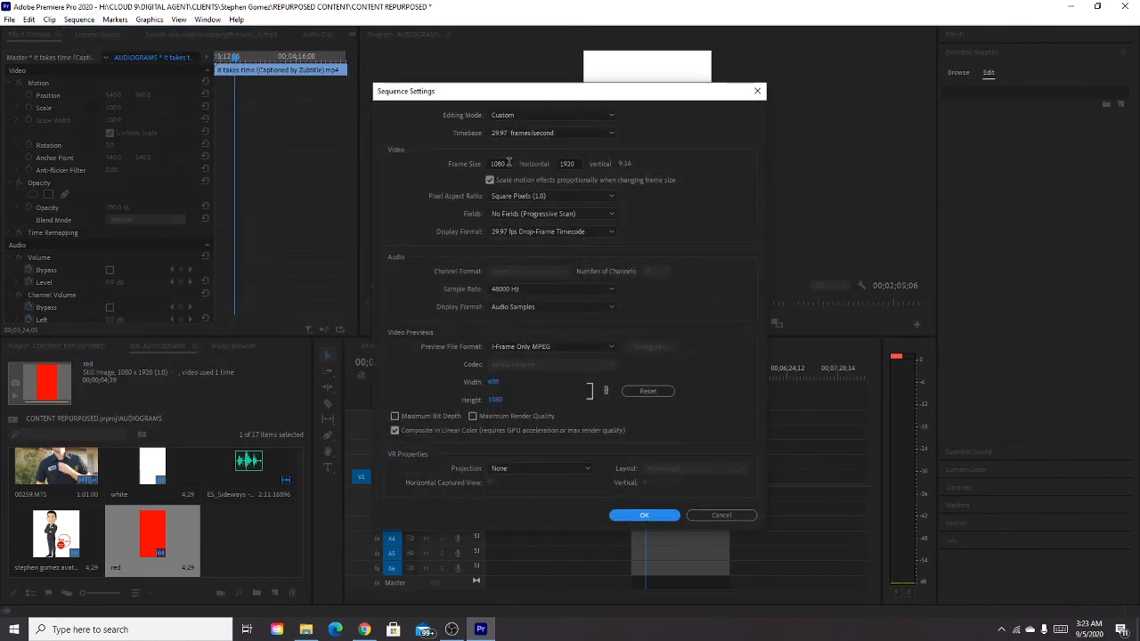
click(568, 163)
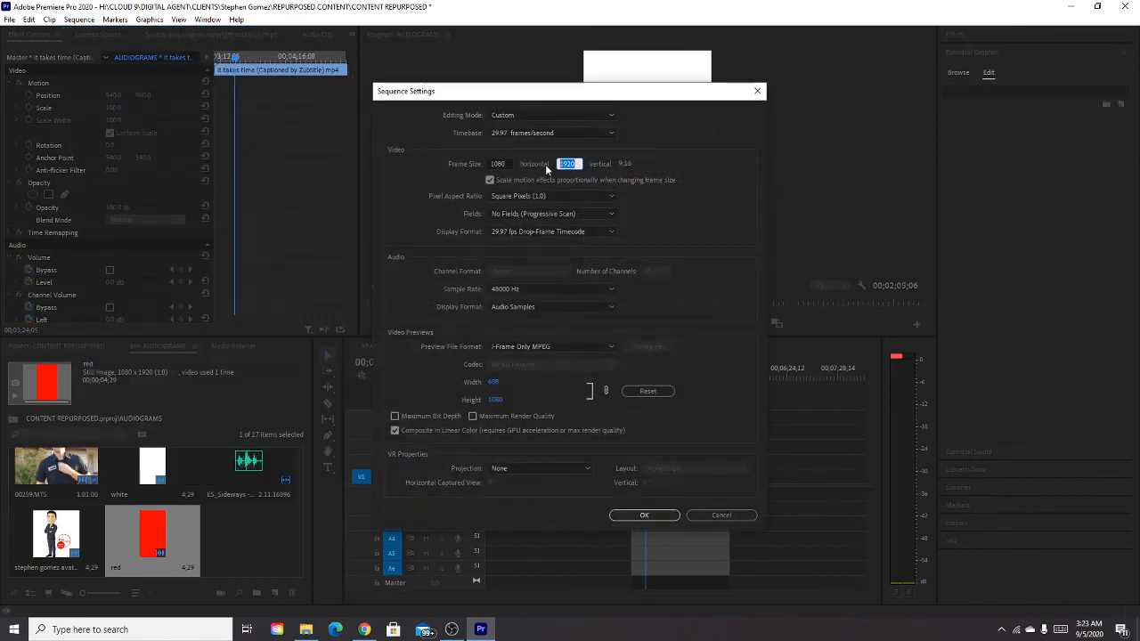
text(1350)
key(Return)
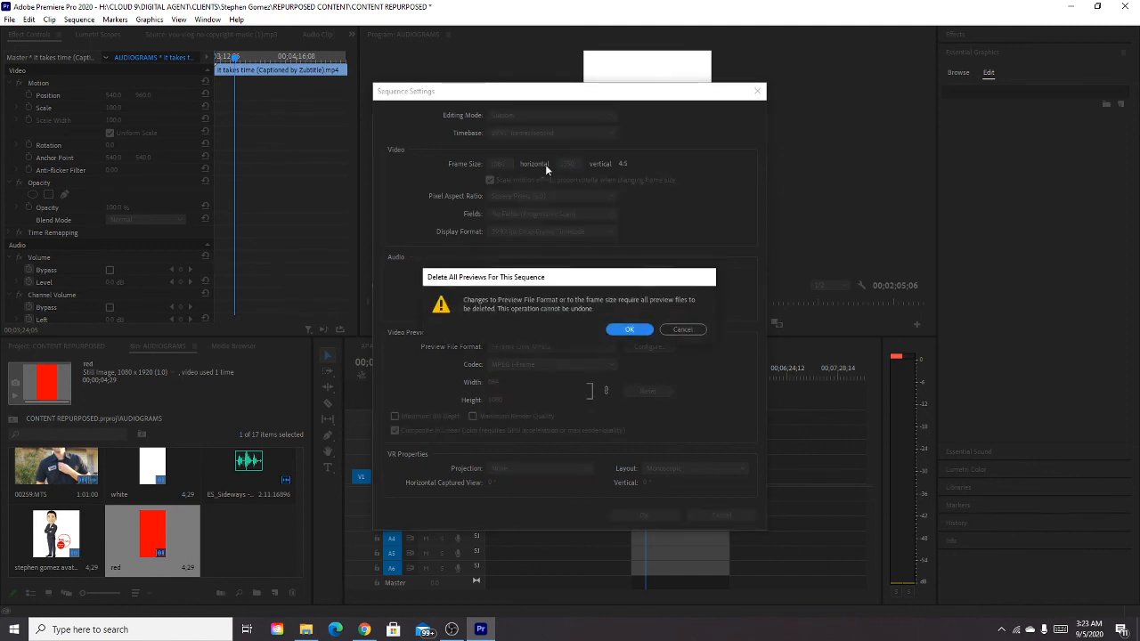
click(624, 327)
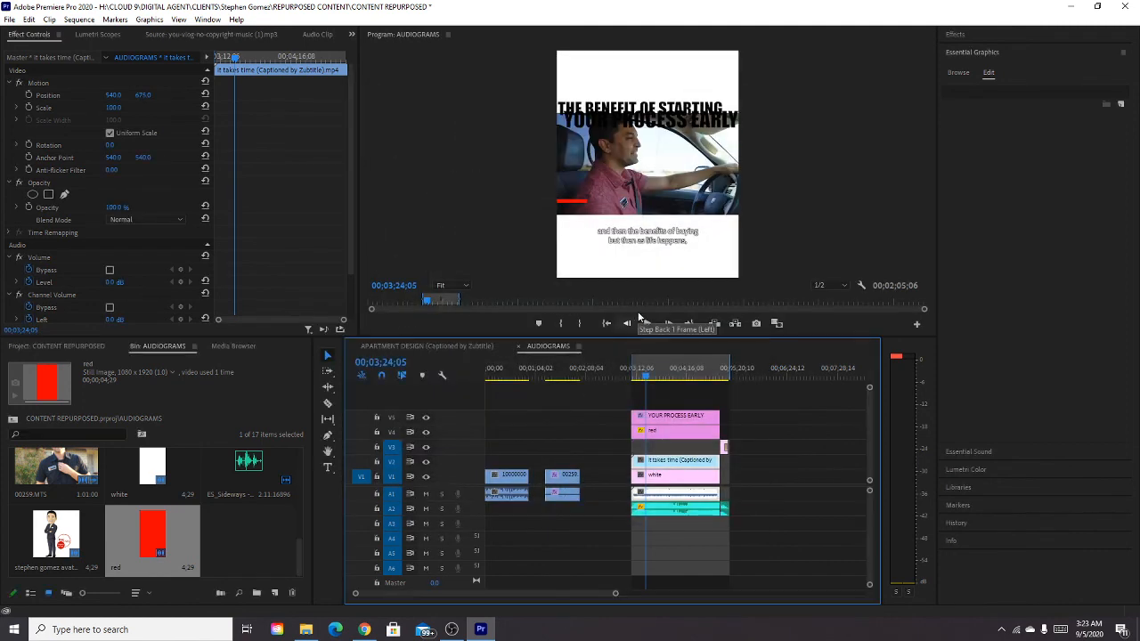
Lower the red progress bar clip so it sits along the bottom edge of the video in the new frame.
click(672, 419)
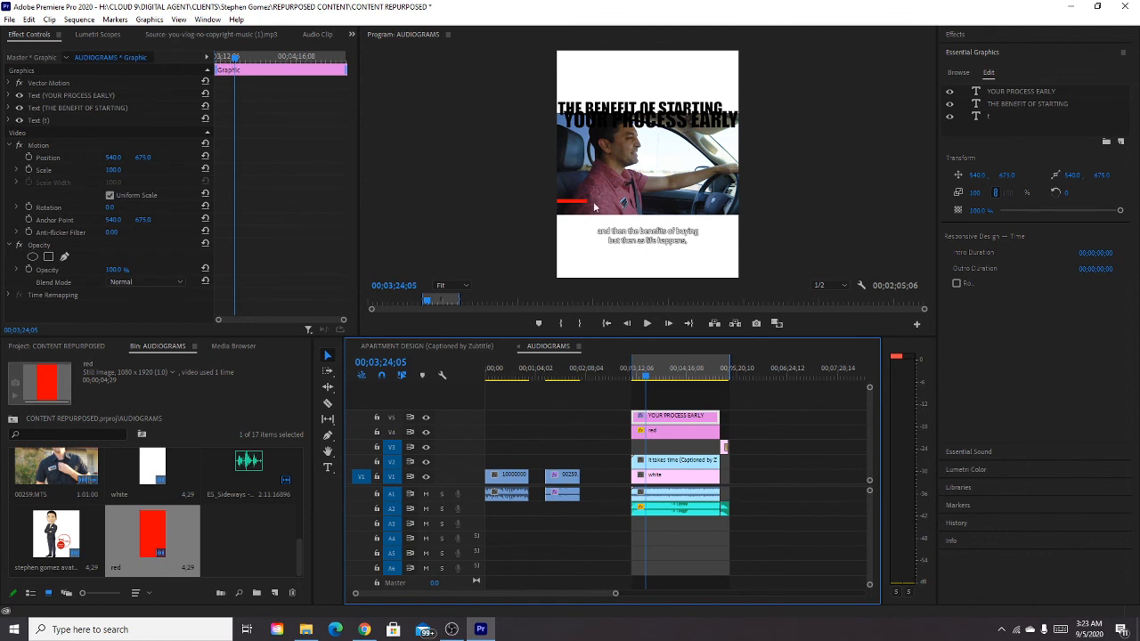
click(661, 432)
drag(139, 98, 147, 98)
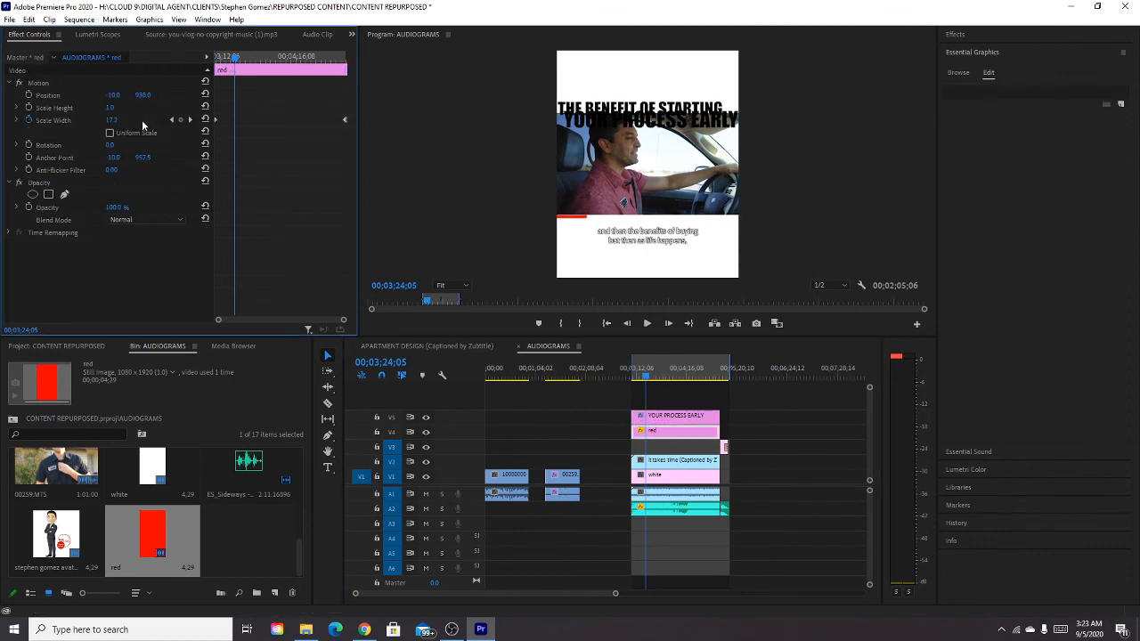
Move both title lines up into the white area above the video, and hide the stray "t" text layer.
click(668, 419)
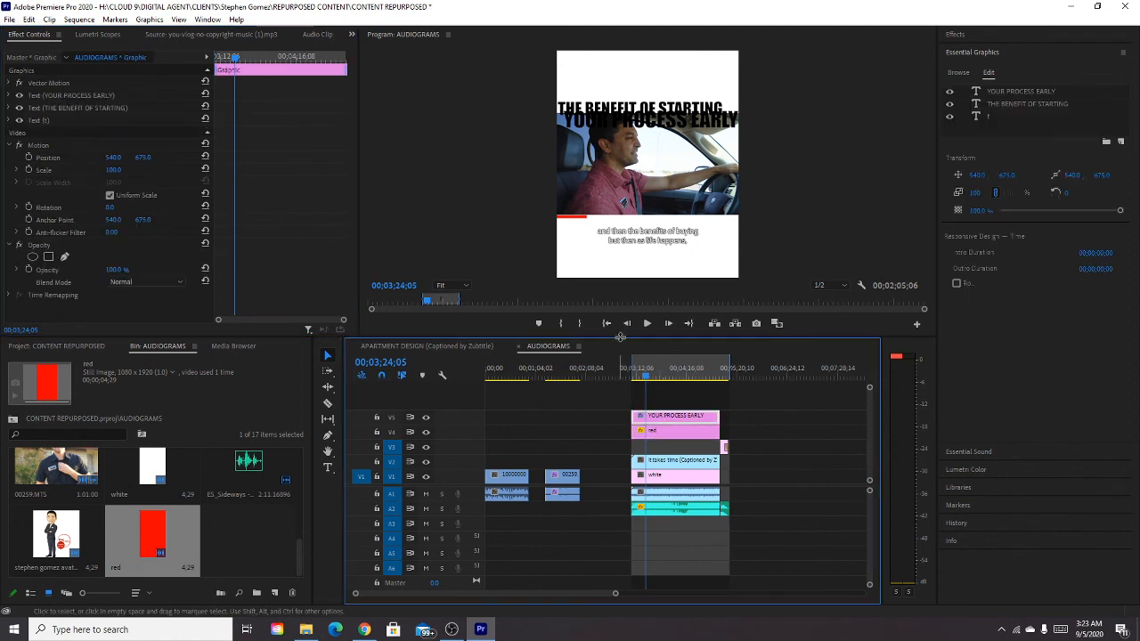
click(641, 105)
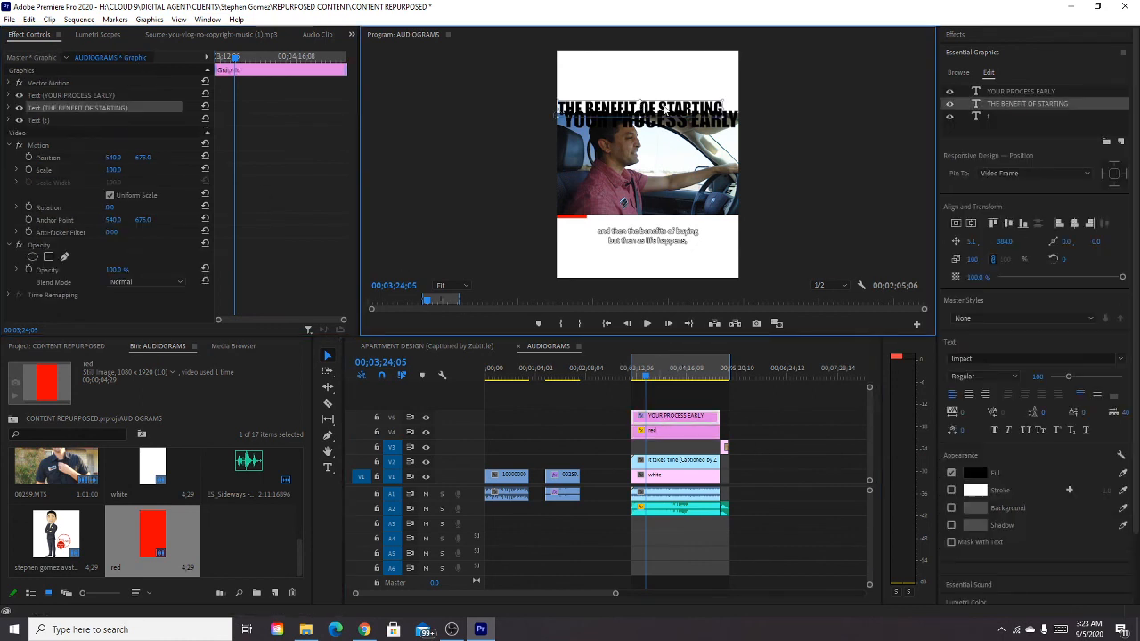
mouse_move(663, 108)
mouse_down()
mouse_move(666, 89)
mouse_move(669, 112)
mouse_move(677, 103)
mouse_up()
click(668, 119)
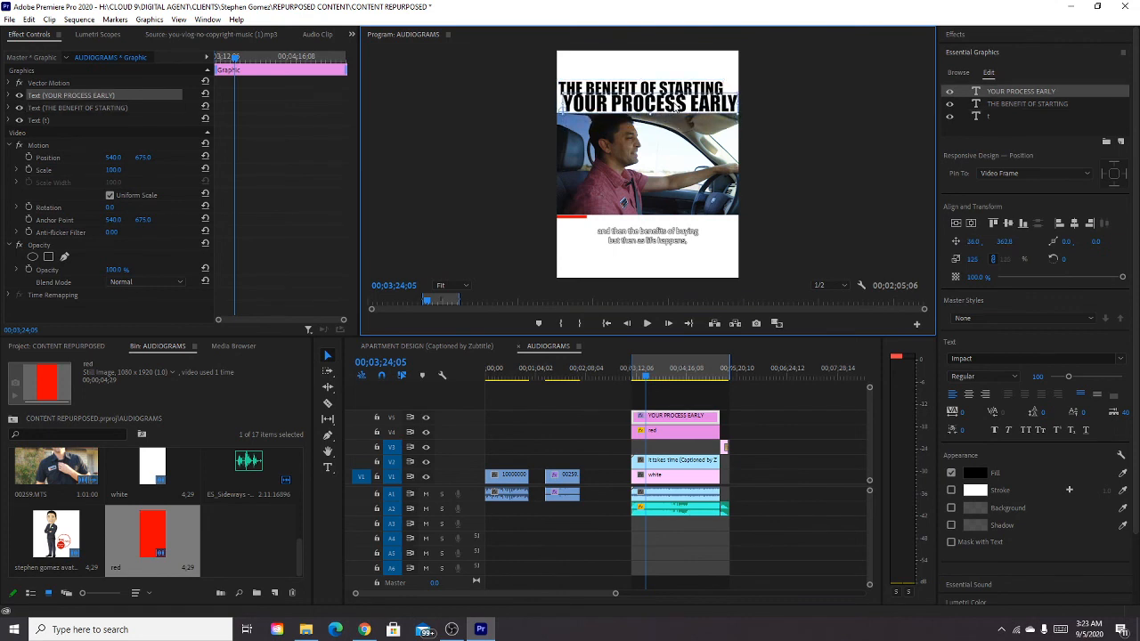
click(671, 93)
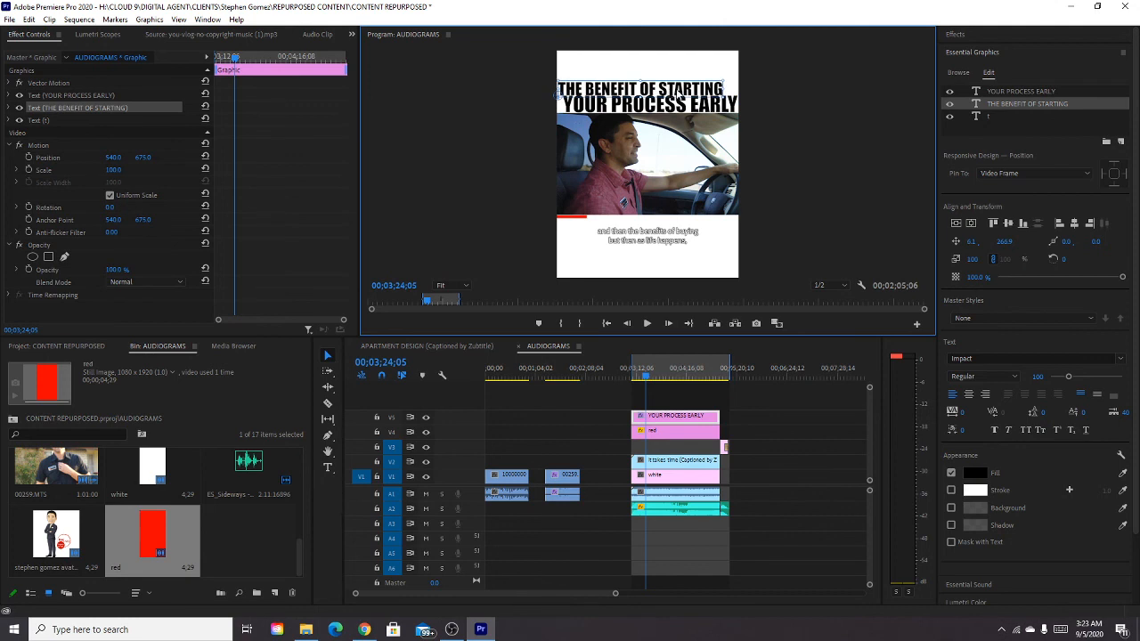
drag(679, 94, 678, 92)
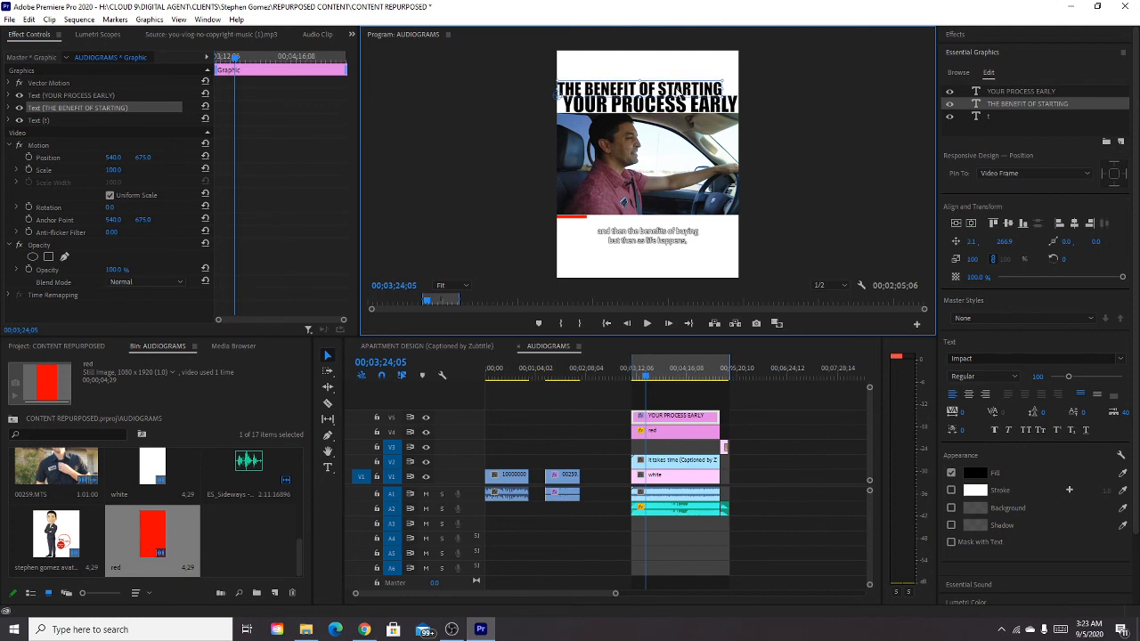
drag(677, 92, 678, 89)
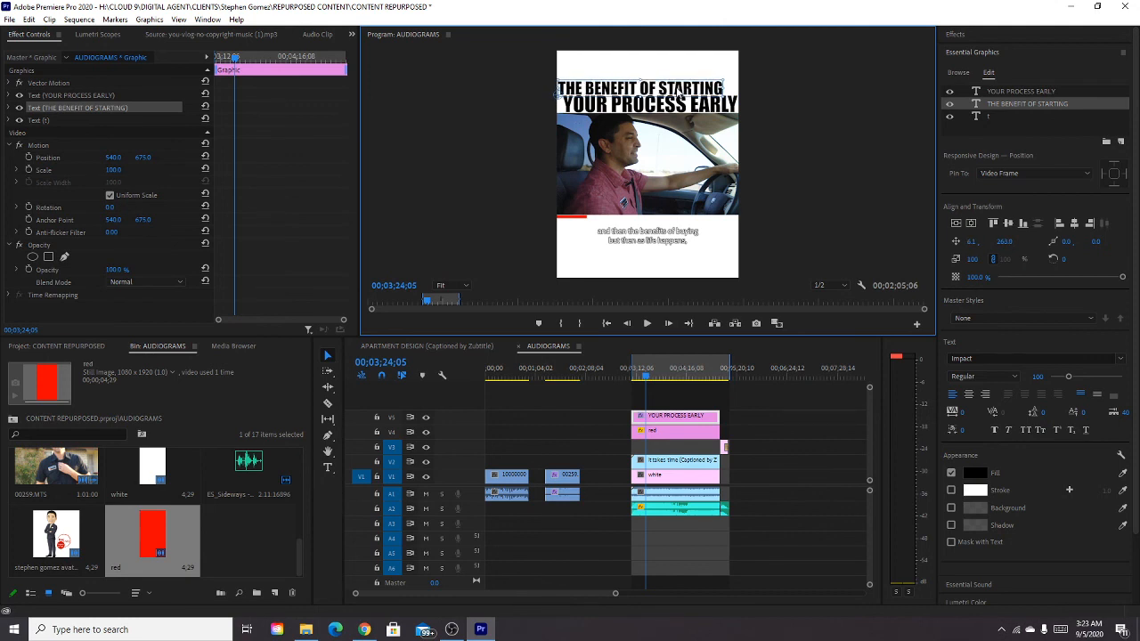
click(762, 114)
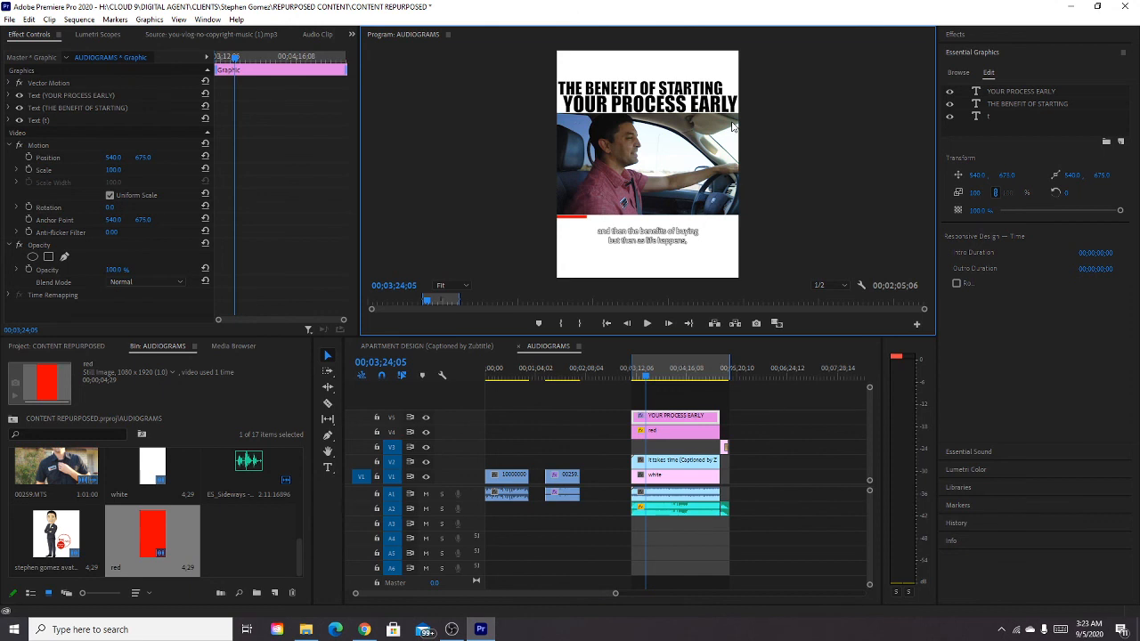
click(949, 116)
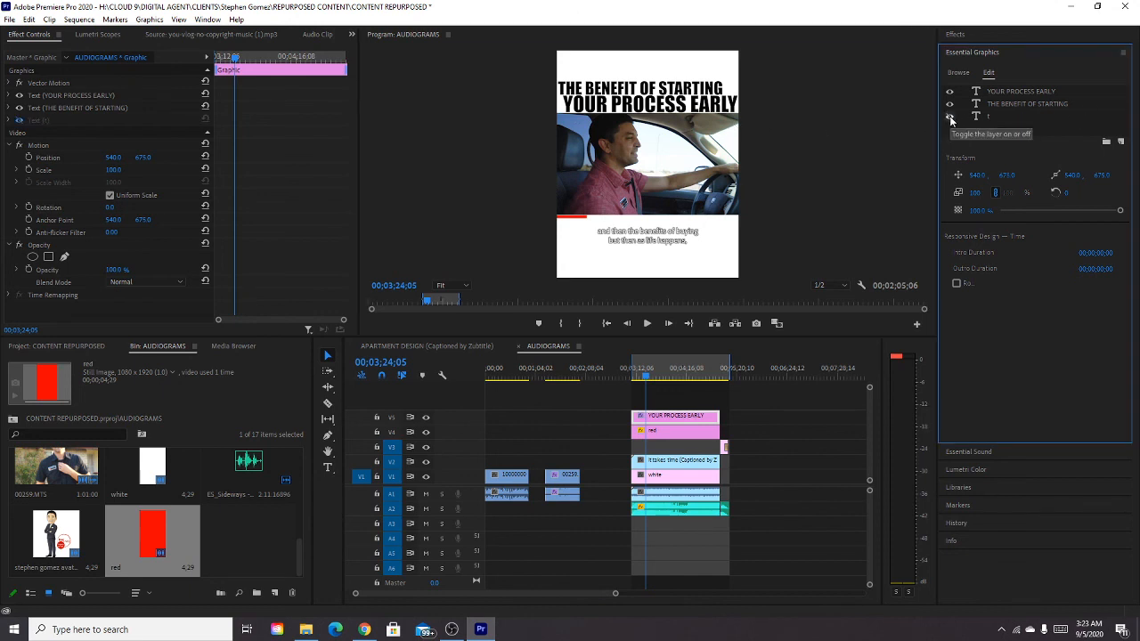